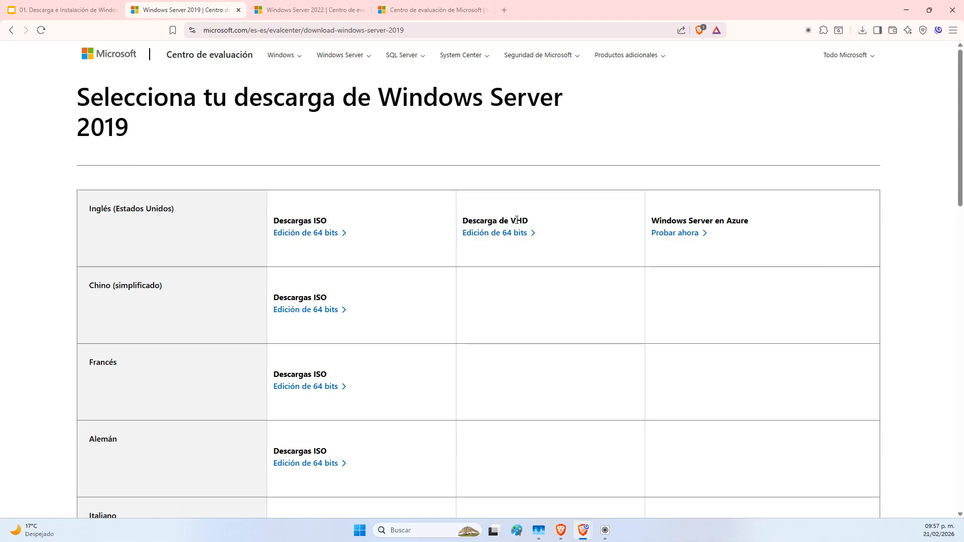
# Select the term VHD on the download page and open the Terminología slide in the presentation
pyautogui.doubleClick(517, 220)
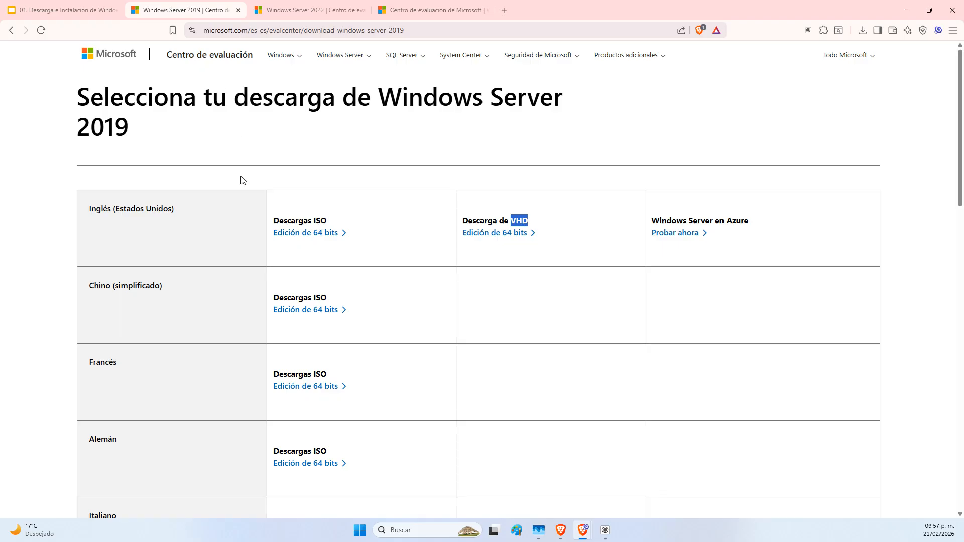
pyautogui.click(26, 5)
pyautogui.scroll(-1, 81, 353)
pyautogui.scroll(-10, 81, 351)
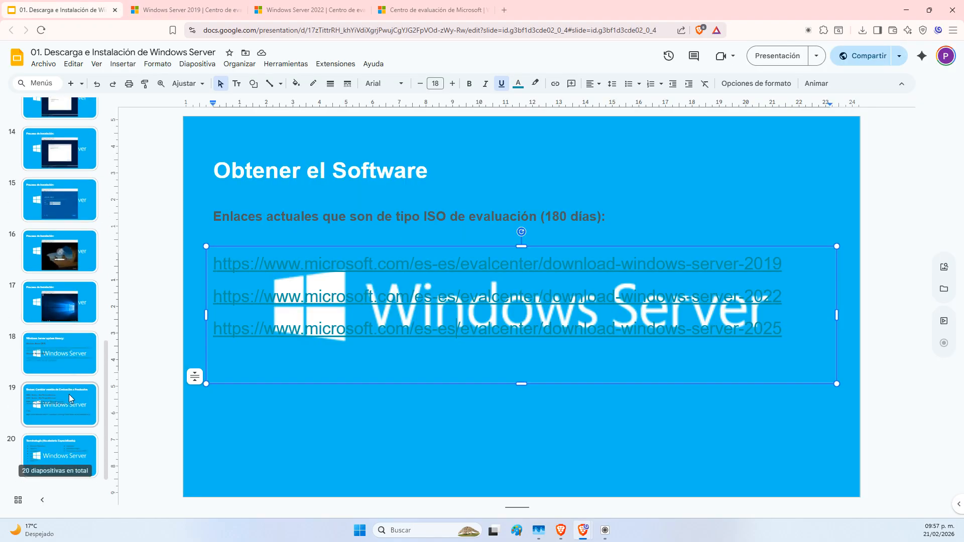
pyautogui.click(65, 439)
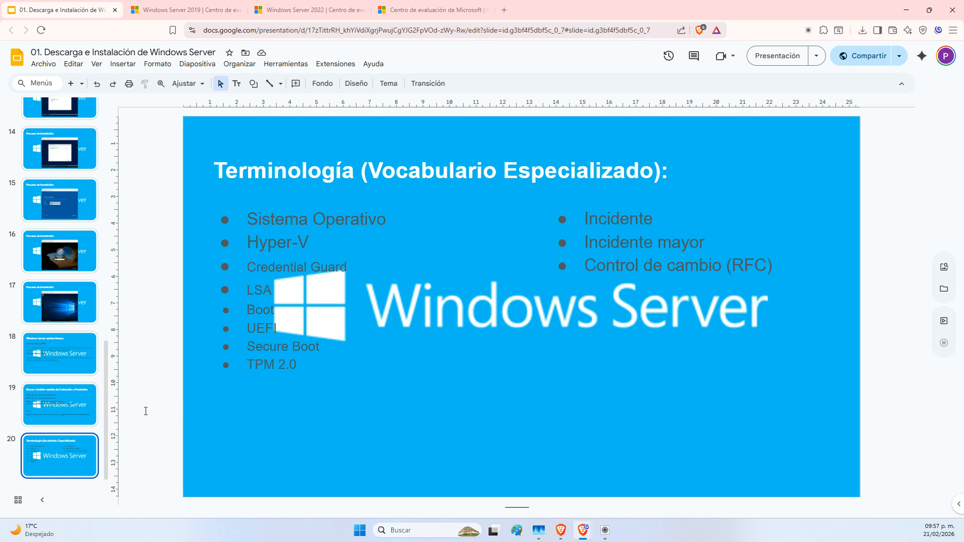
# Add VHD as a new bullet below TPM 2.0, then return to the 2019 download page
pyautogui.click(336, 367)
pyautogui.press('Return')
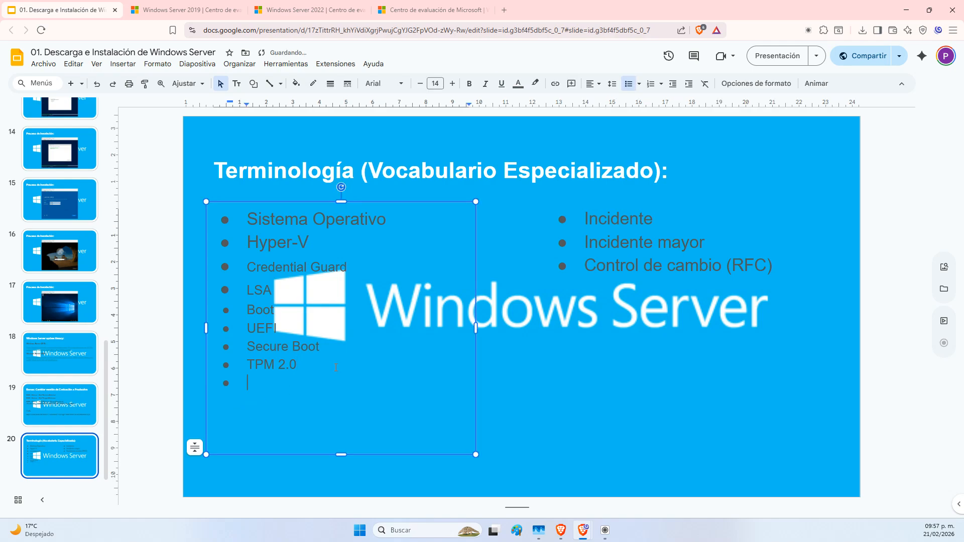
pyautogui.write('VHD')
pyautogui.press('BackSpace')
pyautogui.write('VHD')
pyautogui.hotkey('ctrl', 'Tab')
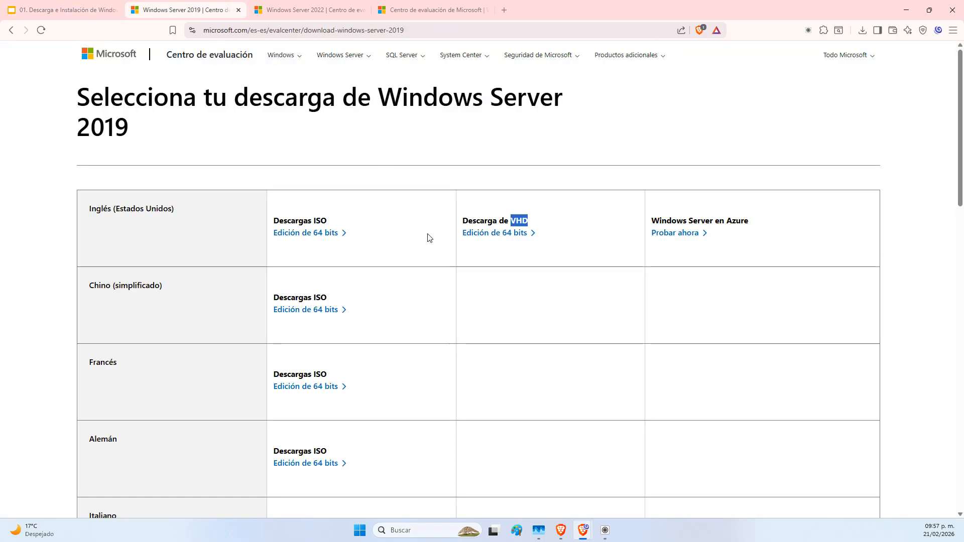
pyautogui.scroll(-10, 215, 372)
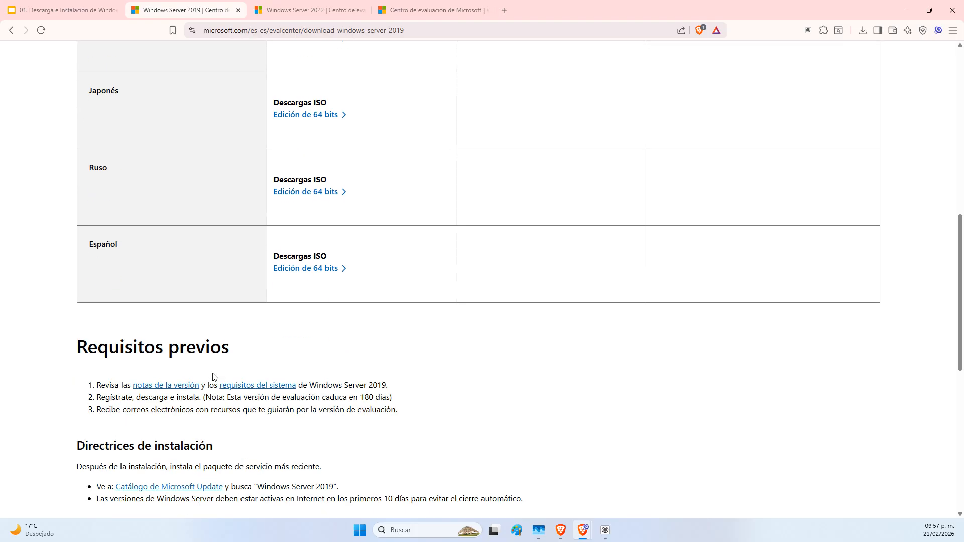
pyautogui.scroll(9, 215, 377)
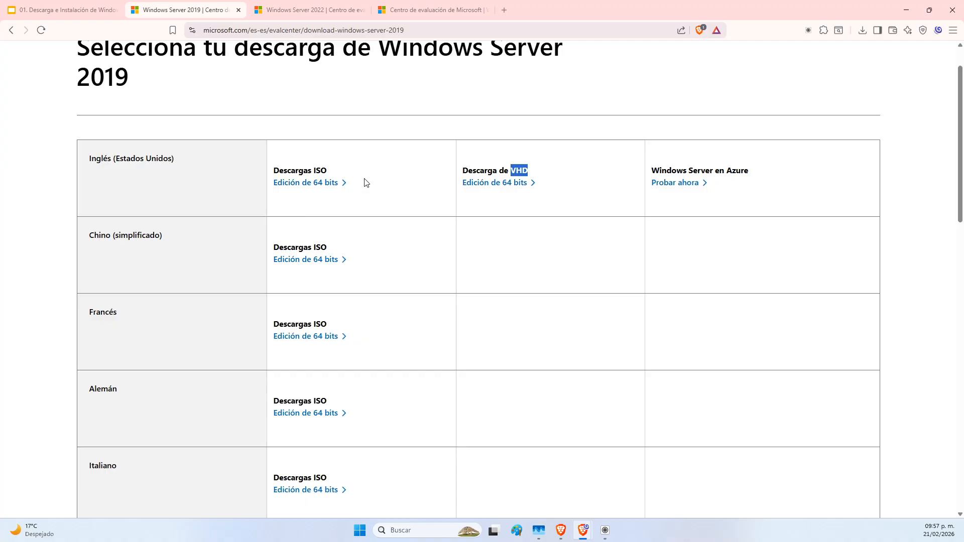
pyautogui.click(394, 152)
pyautogui.scroll(-2, 348, 226)
pyautogui.scroll(-5, 350, 229)
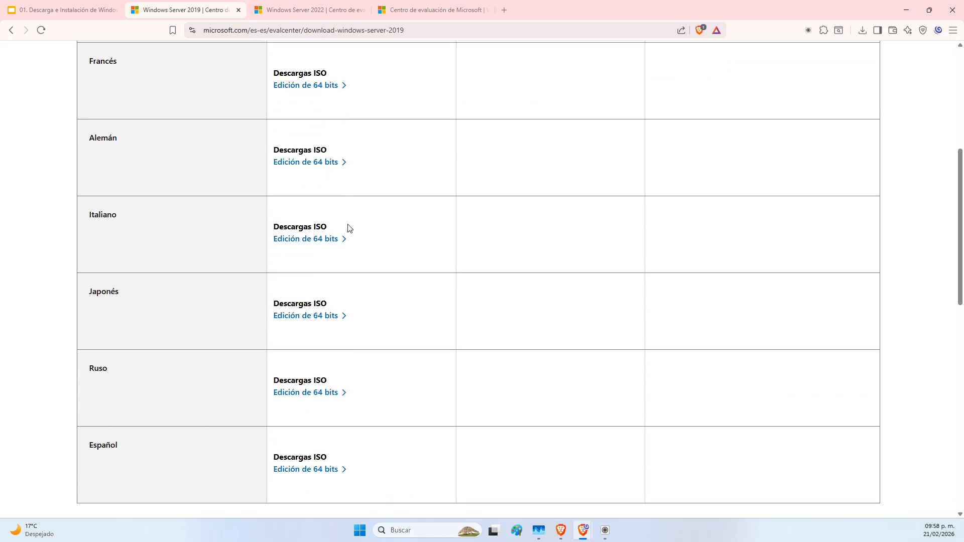
pyautogui.scroll(3, 350, 228)
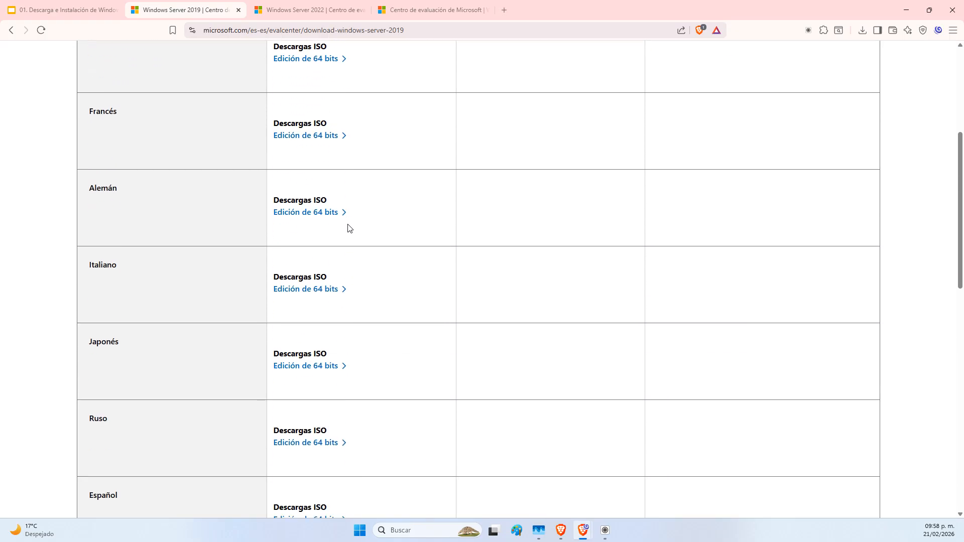
pyautogui.scroll(-6, 350, 228)
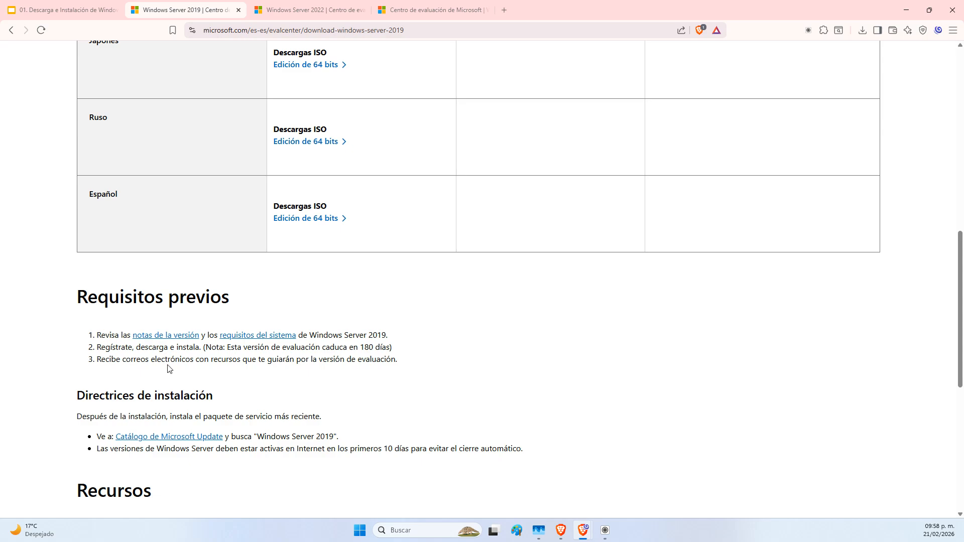
pyautogui.scroll(-1, 169, 371)
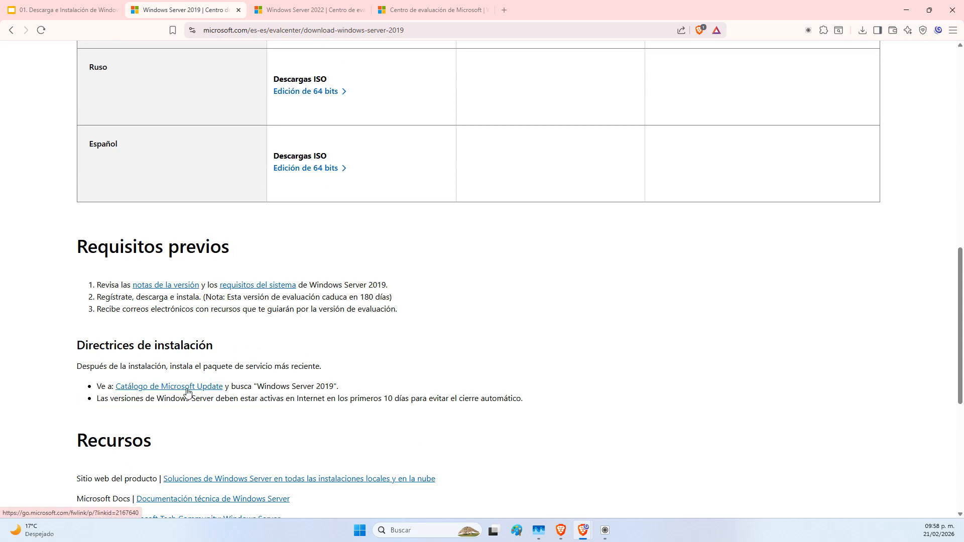
pyautogui.scroll(-3, 188, 393)
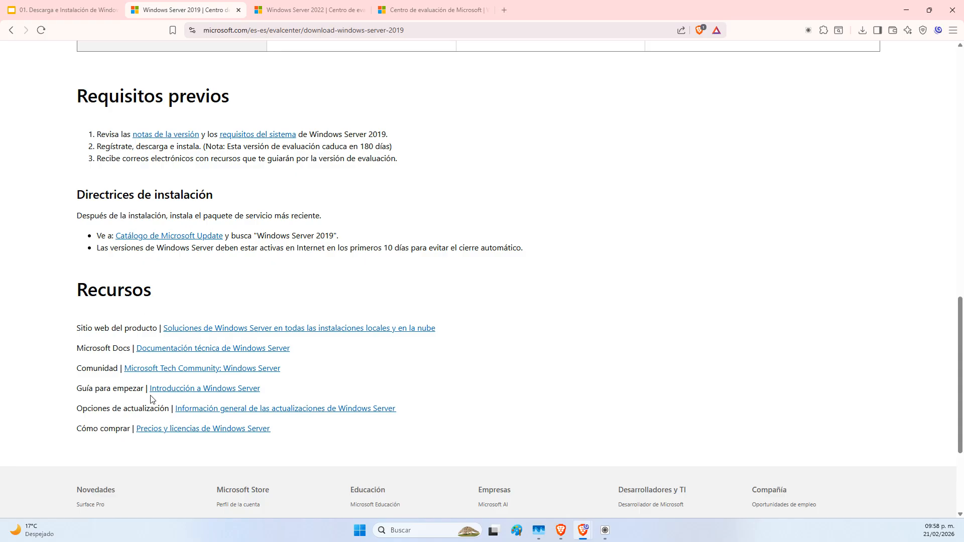
pyautogui.scroll(7, 323, 258)
pyautogui.scroll(8, 323, 258)
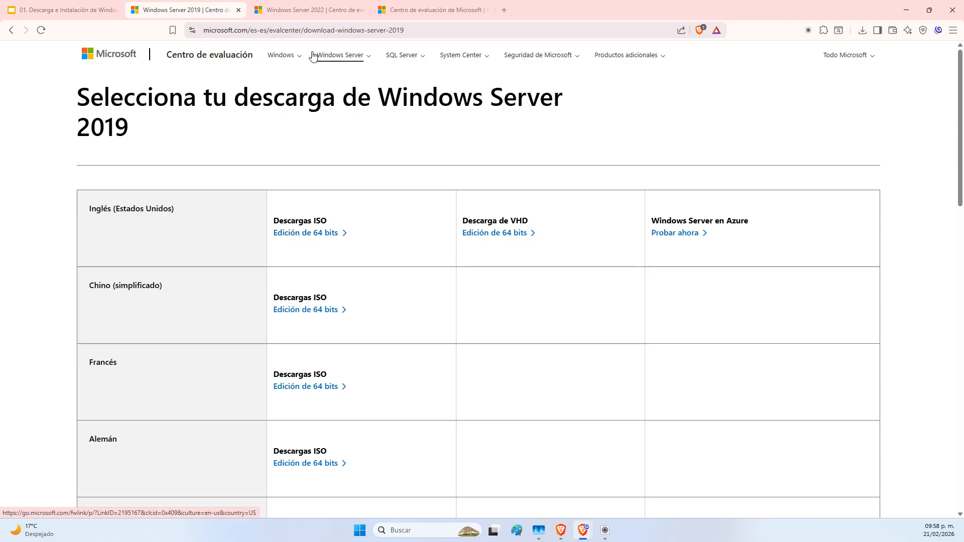
pyautogui.click(311, 8)
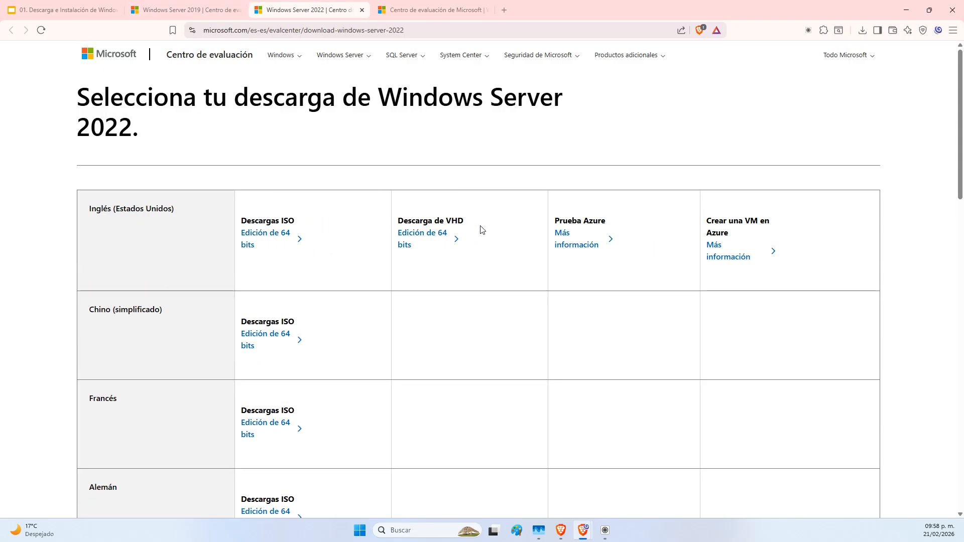
pyautogui.click(183, 10)
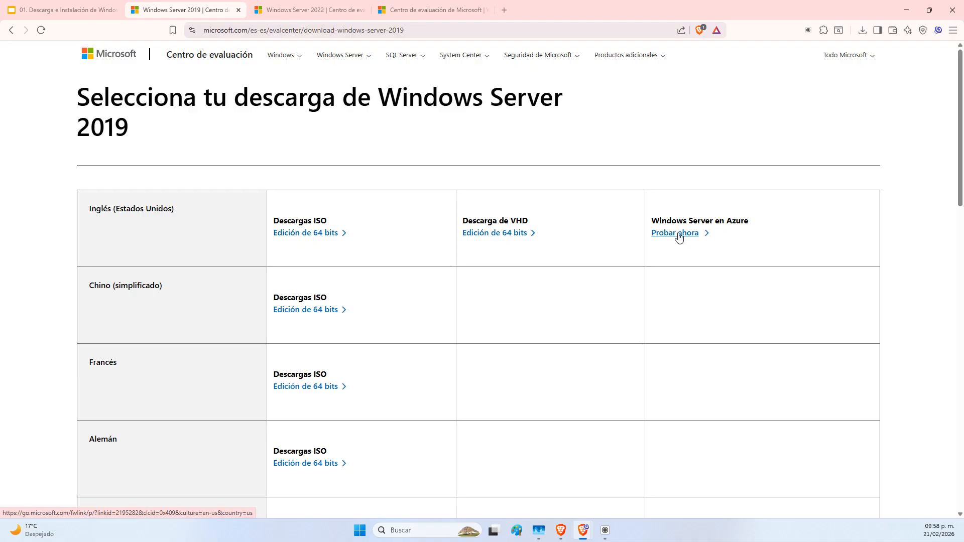
pyautogui.hotkey('ctrl', 'Tab')
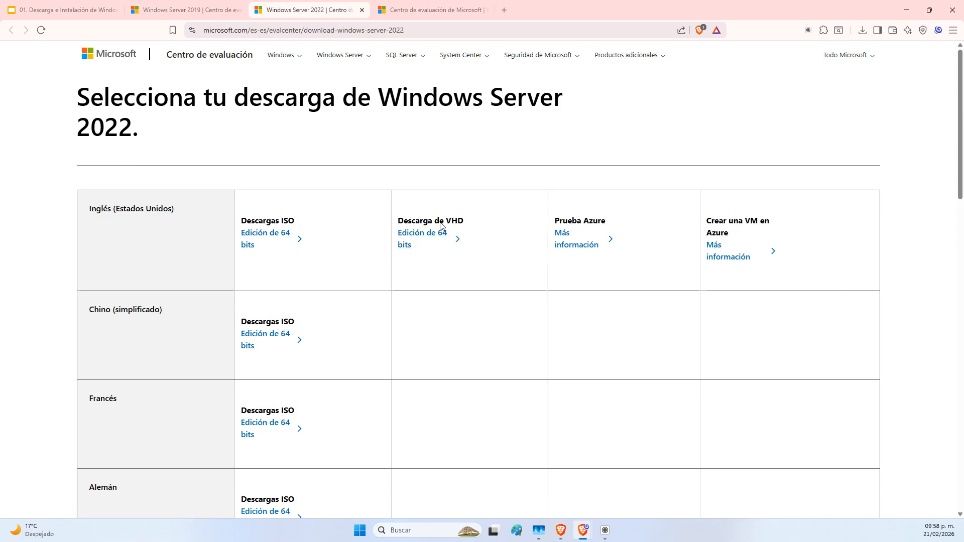
pyautogui.click(403, 5)
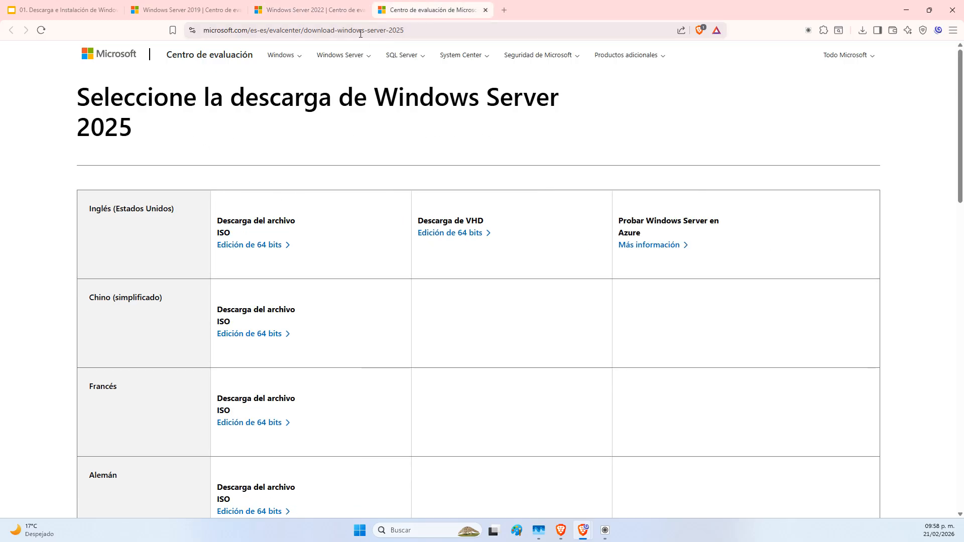
pyautogui.click(289, 5)
pyautogui.click(187, 5)
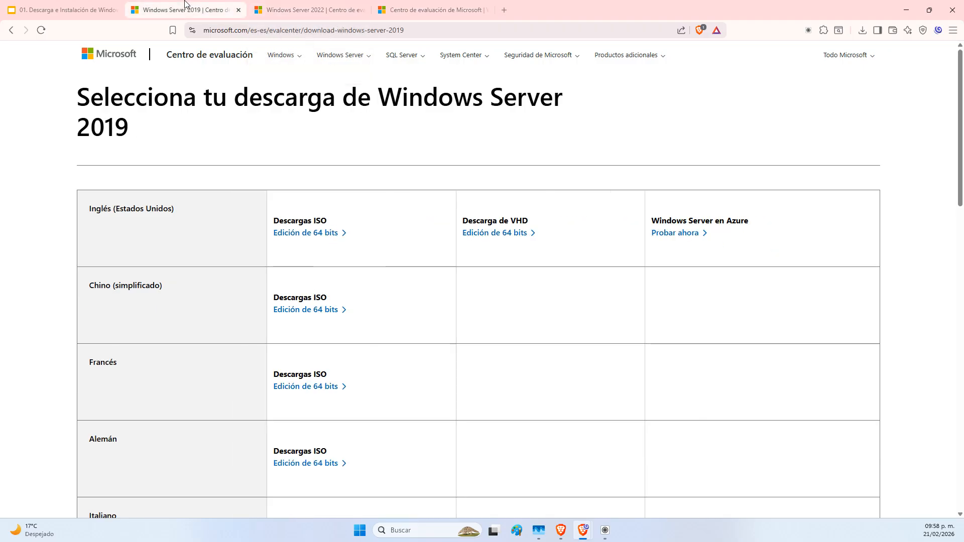
# Back in the presentation, view the Obtener el Software slide with the download links
pyautogui.click(80, 5)
pyautogui.click(566, 386)
pyautogui.scroll(1, 92, 282)
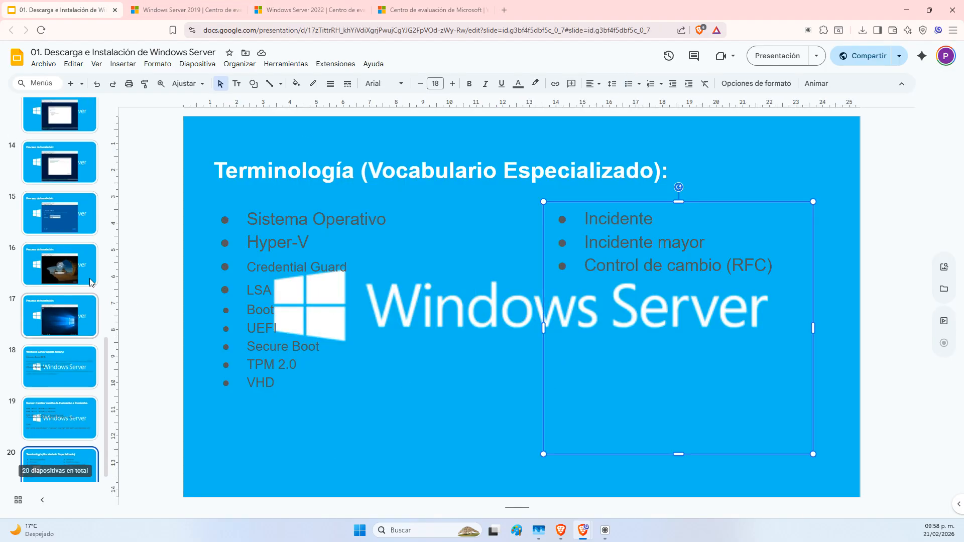
pyautogui.scroll(9, 92, 283)
pyautogui.click(76, 227)
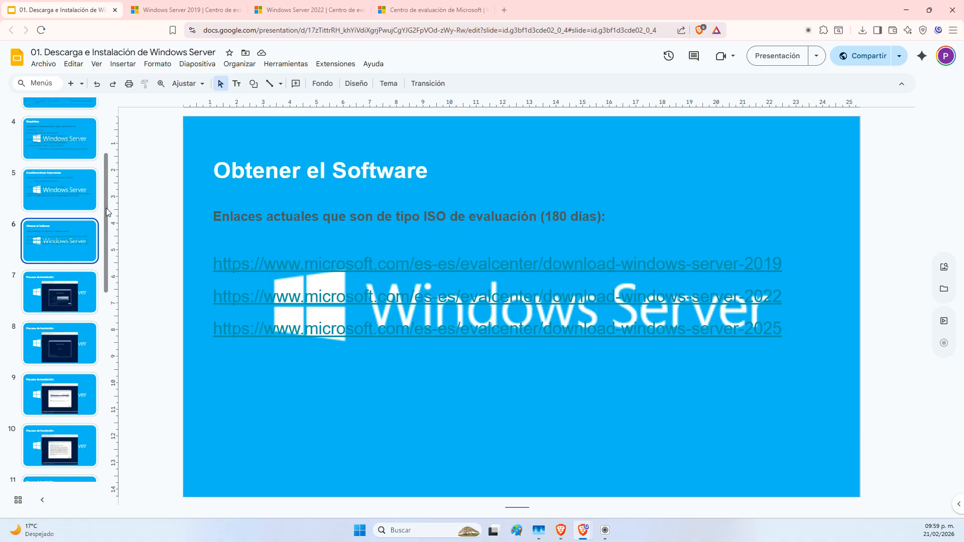
pyautogui.scroll(3, 79, 226)
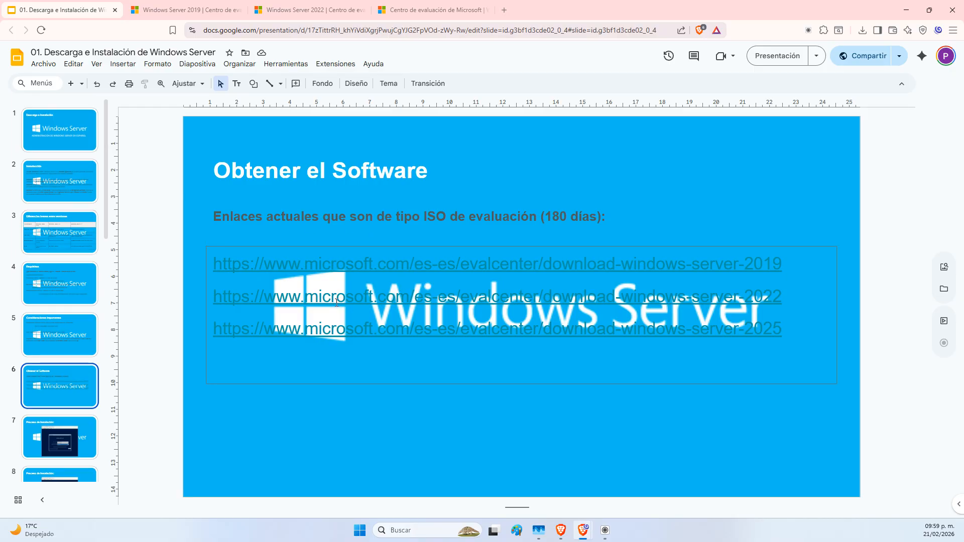
# Step through slides 7–11 and settle on slide 7 with the Windows Server 2019 setup screen
pyautogui.click(70, 443)
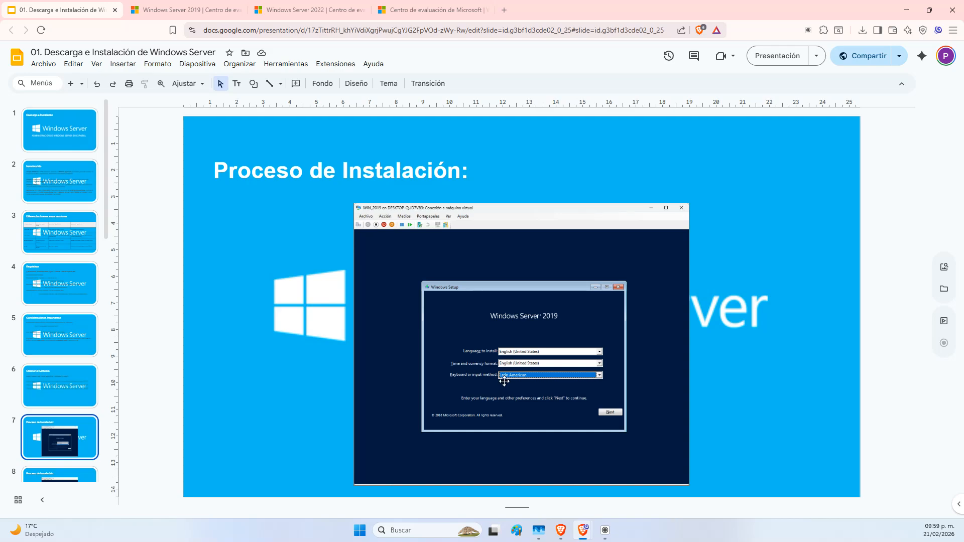
pyautogui.scroll(-1, 81, 420)
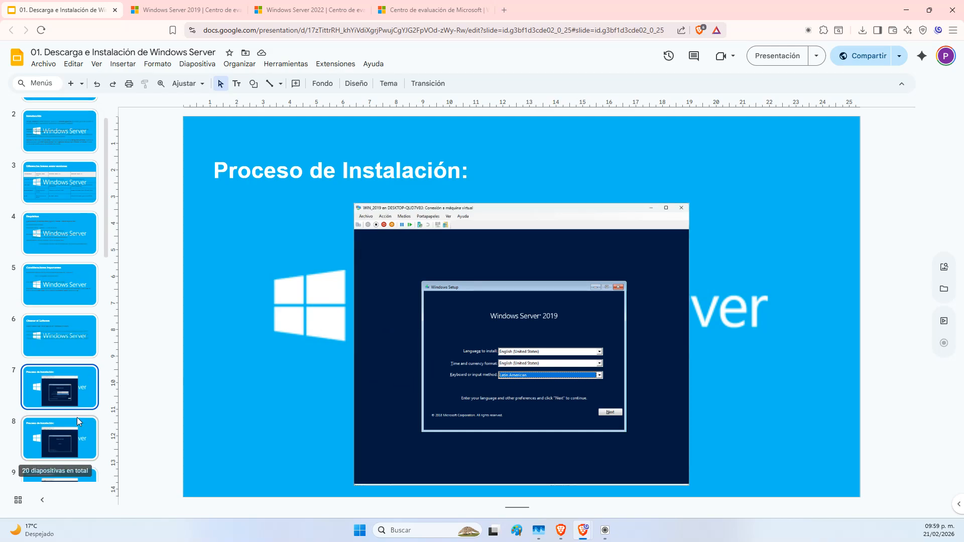
pyautogui.click(79, 422)
pyautogui.scroll(-2, 80, 420)
pyautogui.scroll(-1, 80, 419)
pyautogui.click(76, 352)
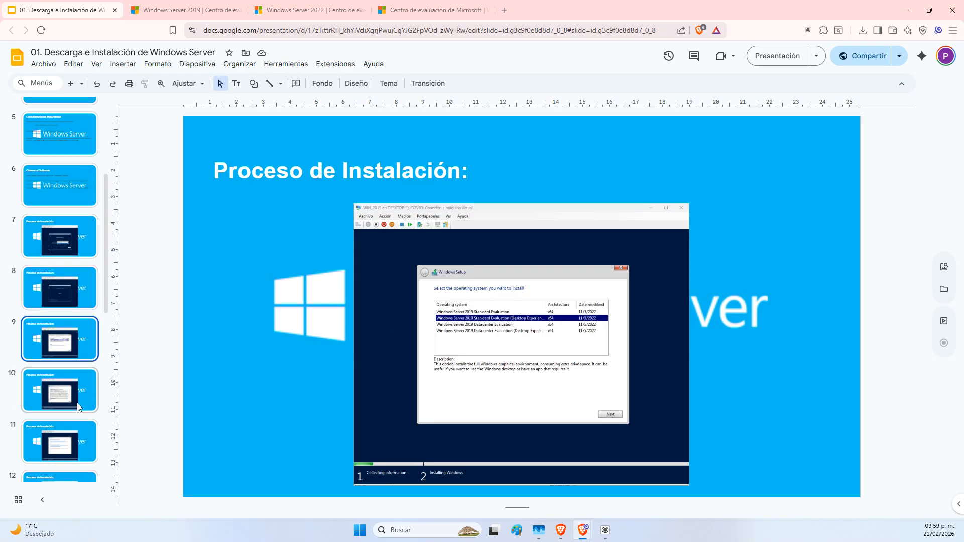
pyautogui.click(77, 401)
pyautogui.click(77, 435)
pyautogui.click(76, 287)
pyautogui.click(73, 239)
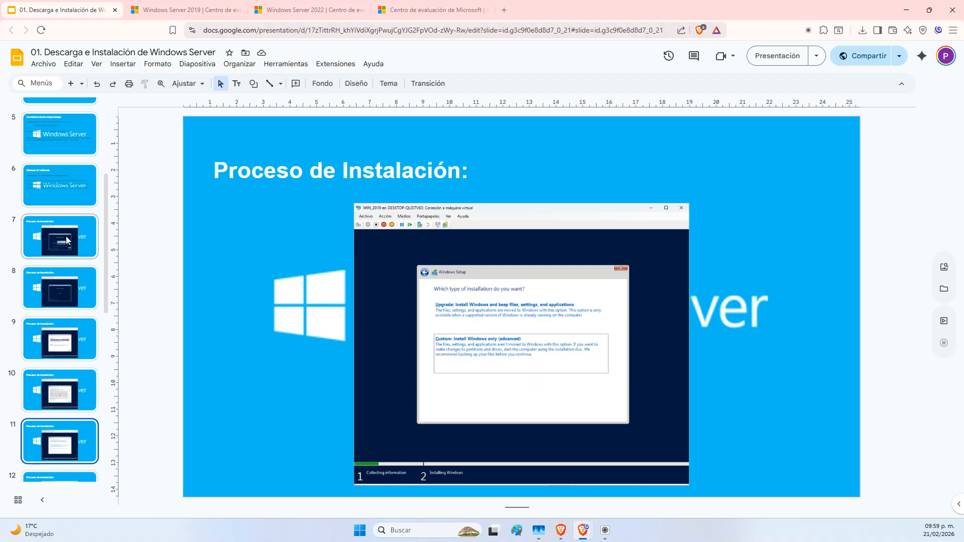
# Launch Administrador de Hyper-V from the Start menu's pinned apps
pyautogui.click(360, 531)
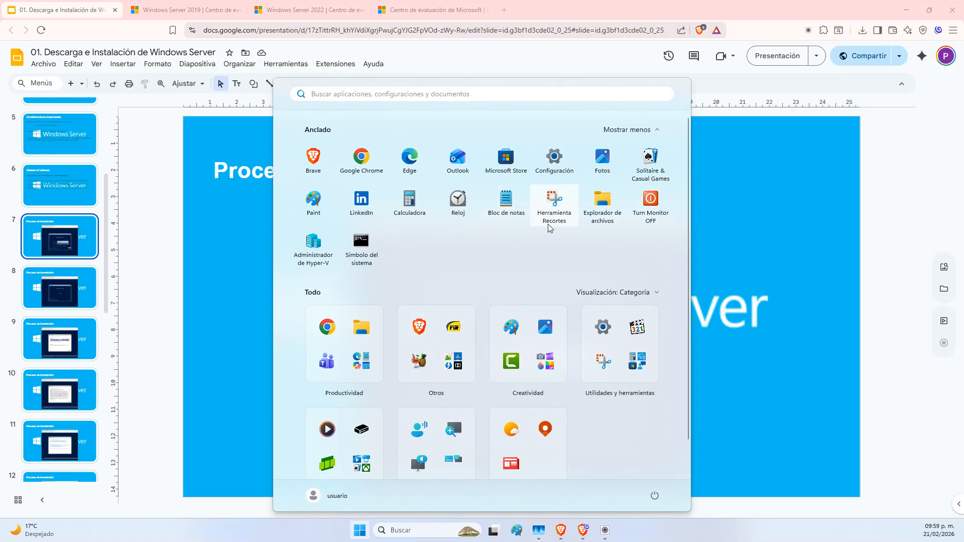
pyautogui.click(300, 246)
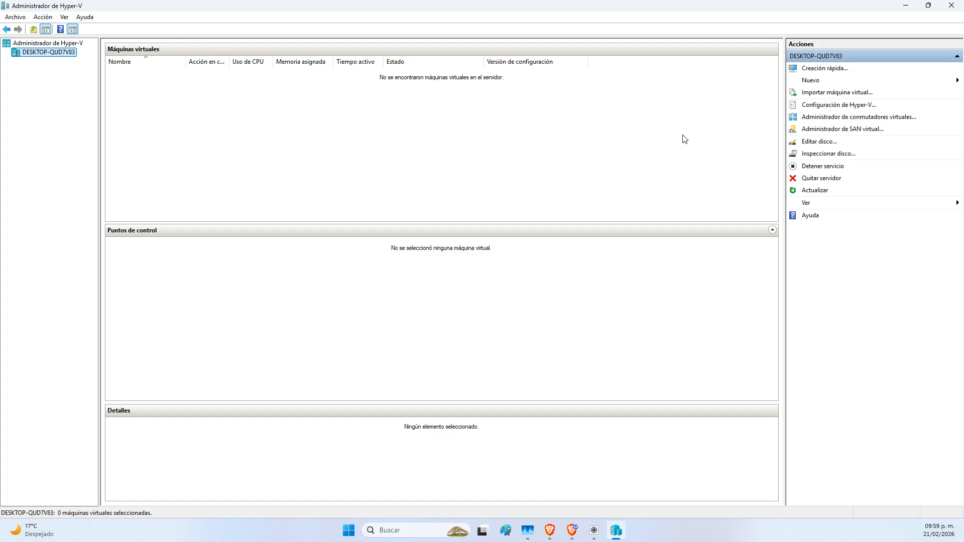
# Start a new virtual machine named WIN_2022, stored in the custom location C:\Hyper-V\
pyautogui.click(809, 83)
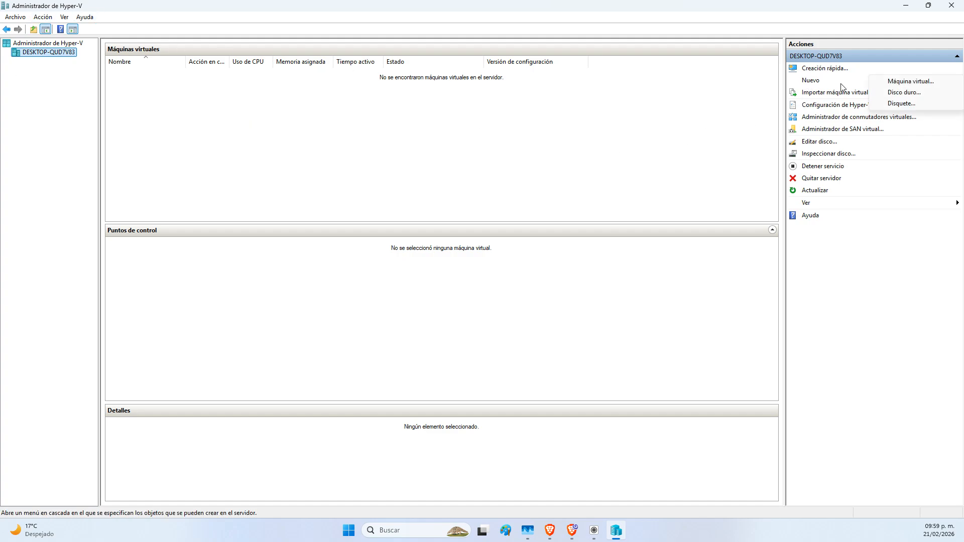
pyautogui.click(908, 83)
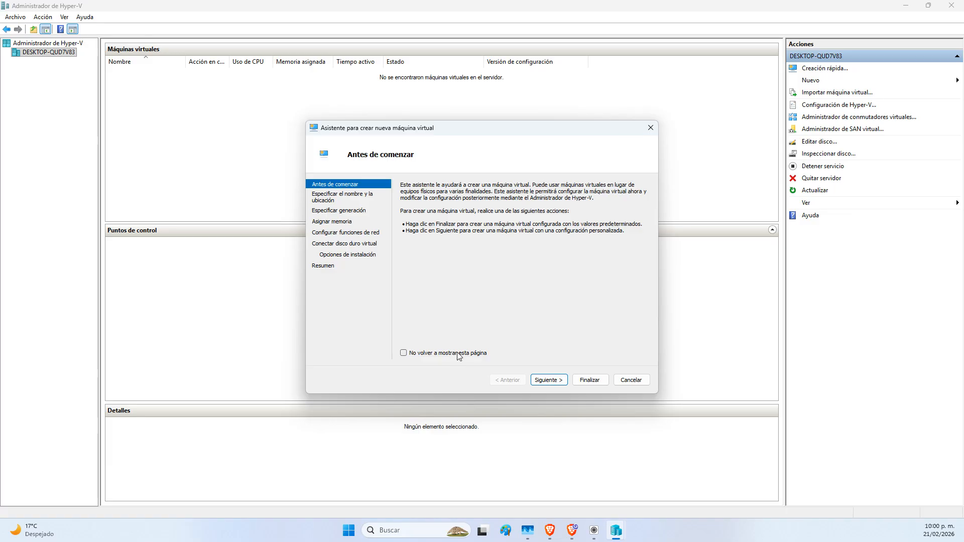
pyautogui.click(557, 382)
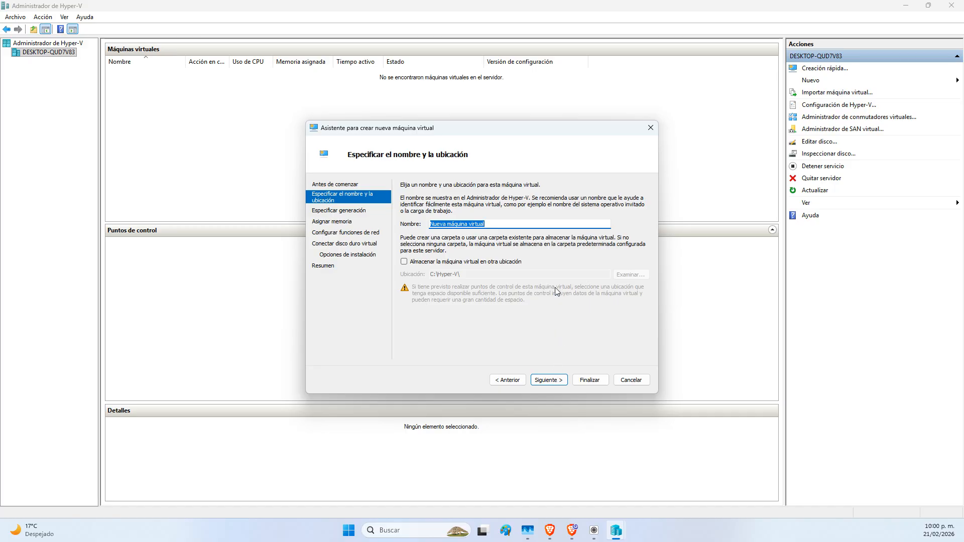
pyautogui.write('WIN_2022')
pyautogui.click(486, 265)
pyautogui.click(480, 271)
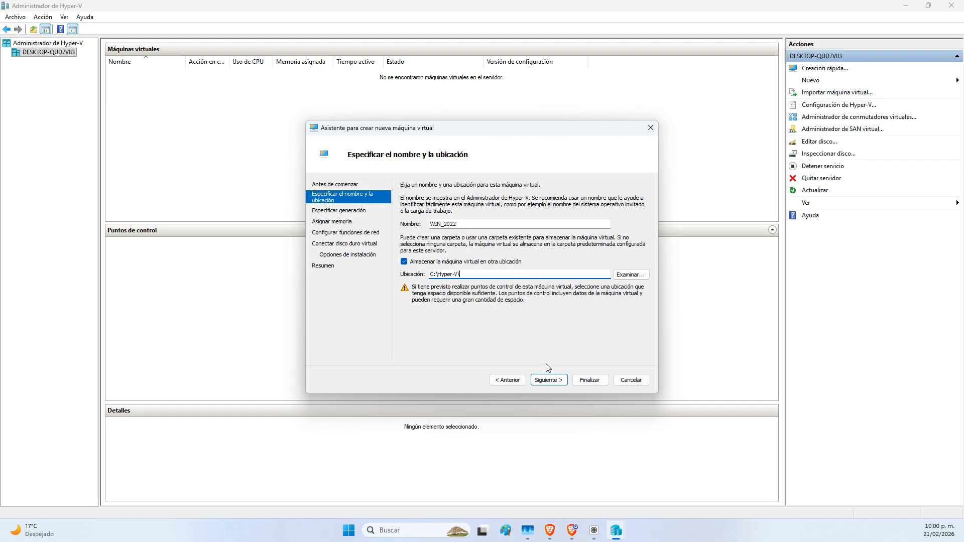
pyautogui.click(555, 384)
# On the Especificar generación page, choose Generación 2 for WIN_2022
pyautogui.click(425, 200)
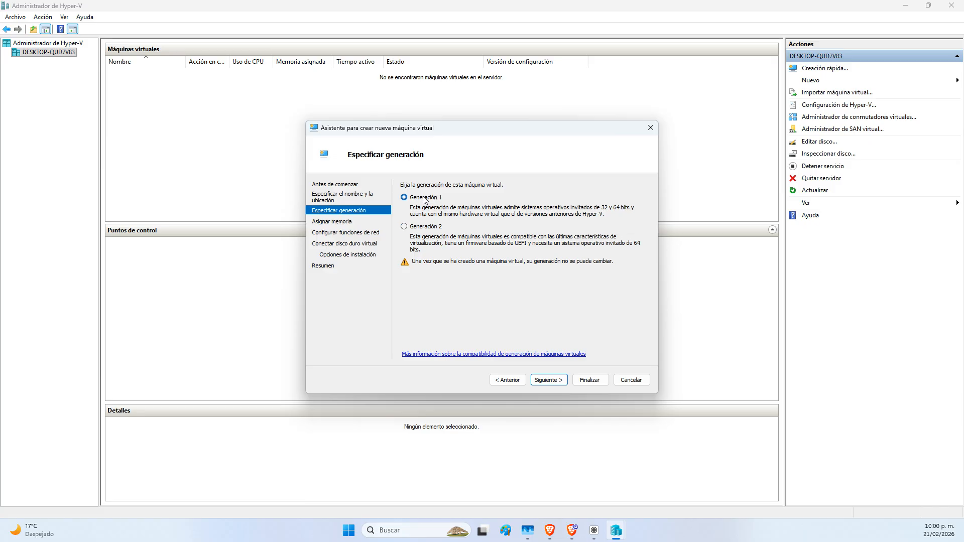
pyautogui.click(430, 229)
pyautogui.click(422, 198)
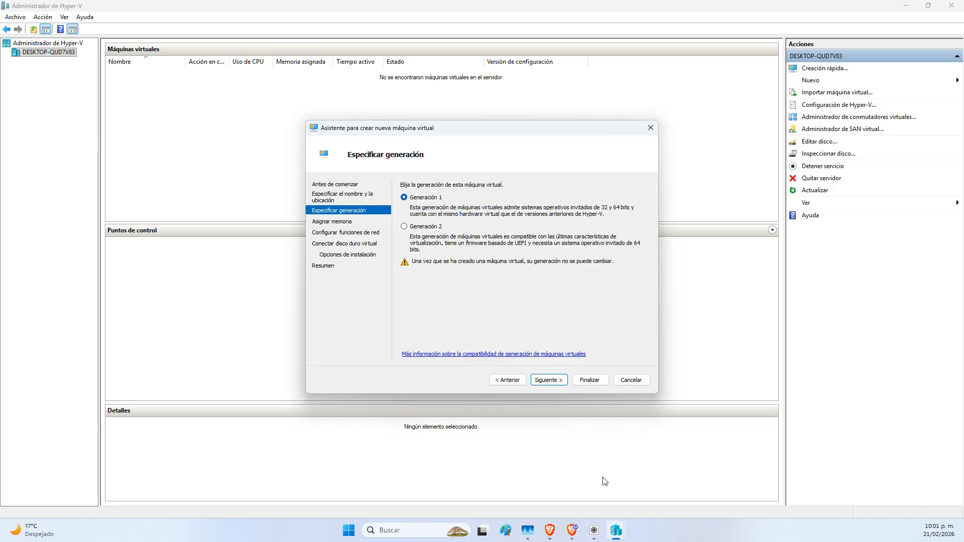
pyautogui.moveTo(586, 532)
pyautogui.click(417, 227)
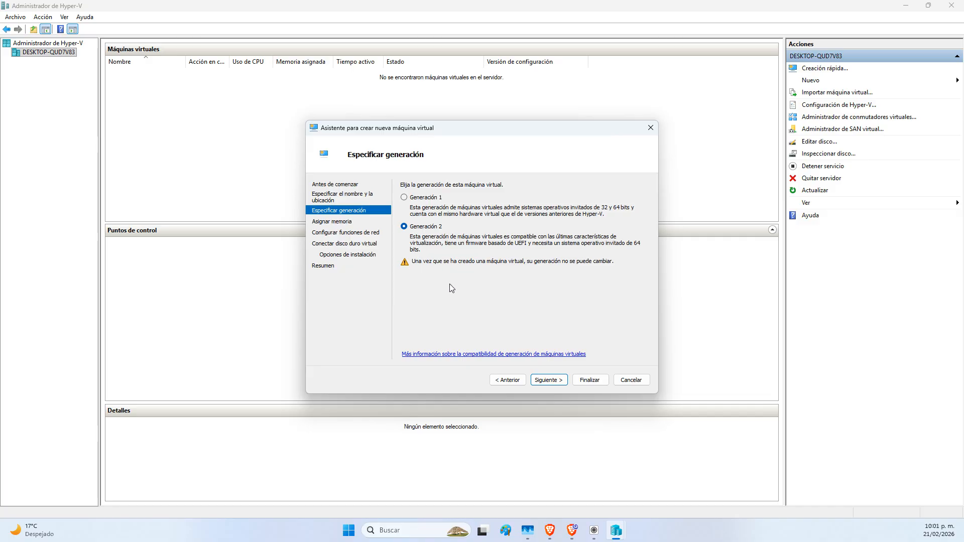
# Keep 4096 MB startup memory with 'Usar la memoria dinámica' turned off
pyautogui.click(549, 379)
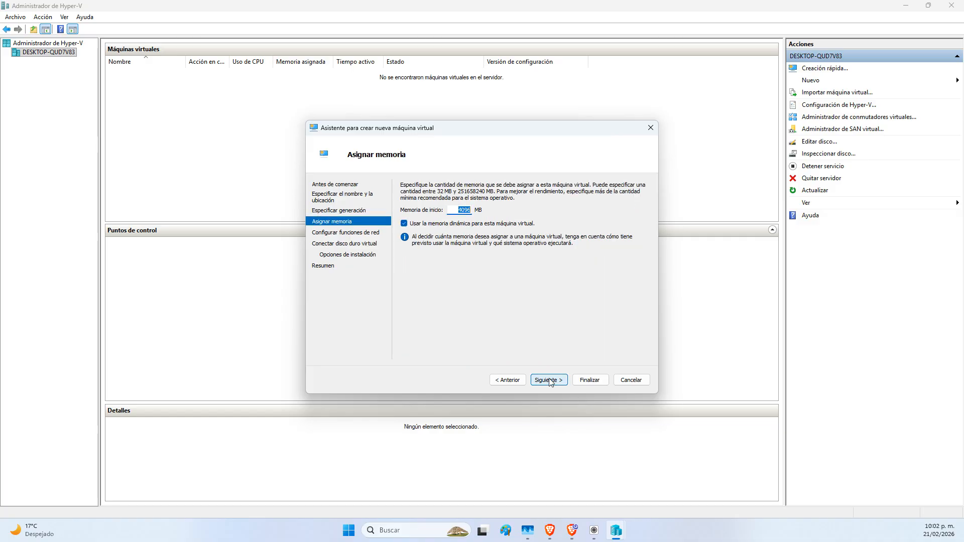
pyautogui.click(485, 226)
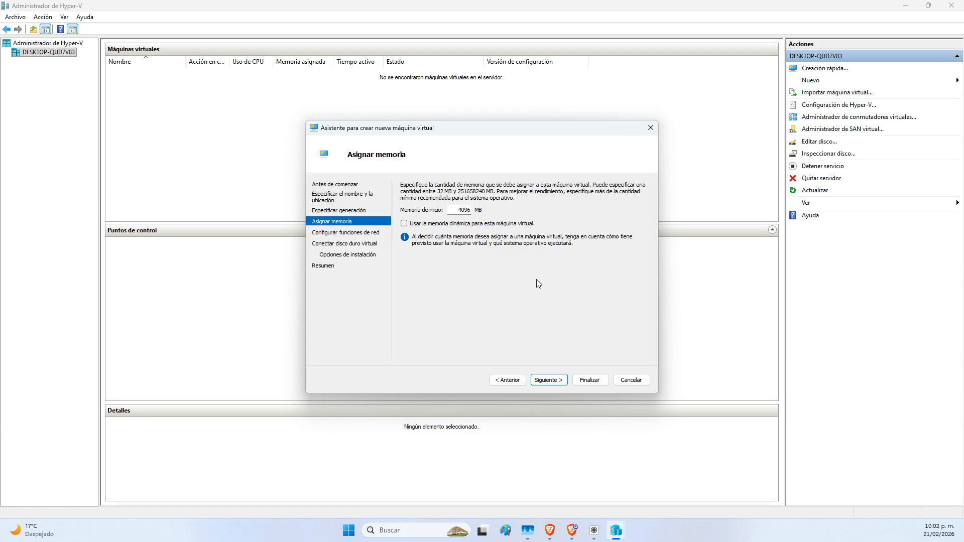
pyautogui.click(559, 386)
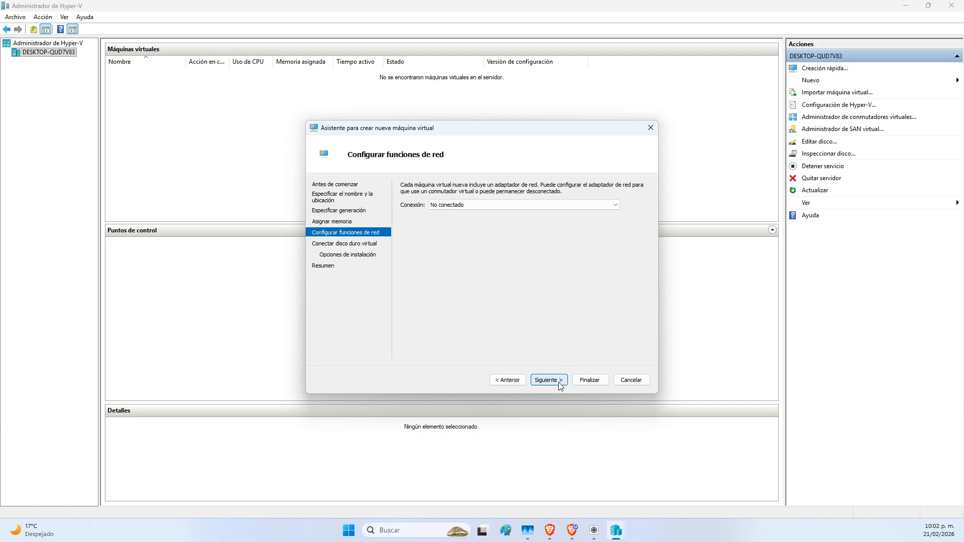
# Connect the machine to Default Switch and keep the default new virtual hard disk
pyautogui.click(476, 205)
pyautogui.click(476, 223)
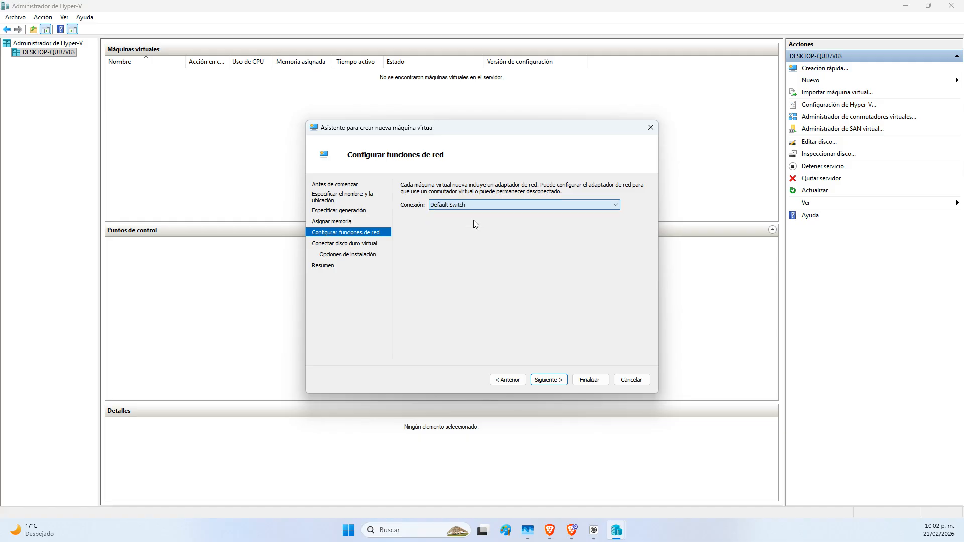
pyautogui.click(549, 380)
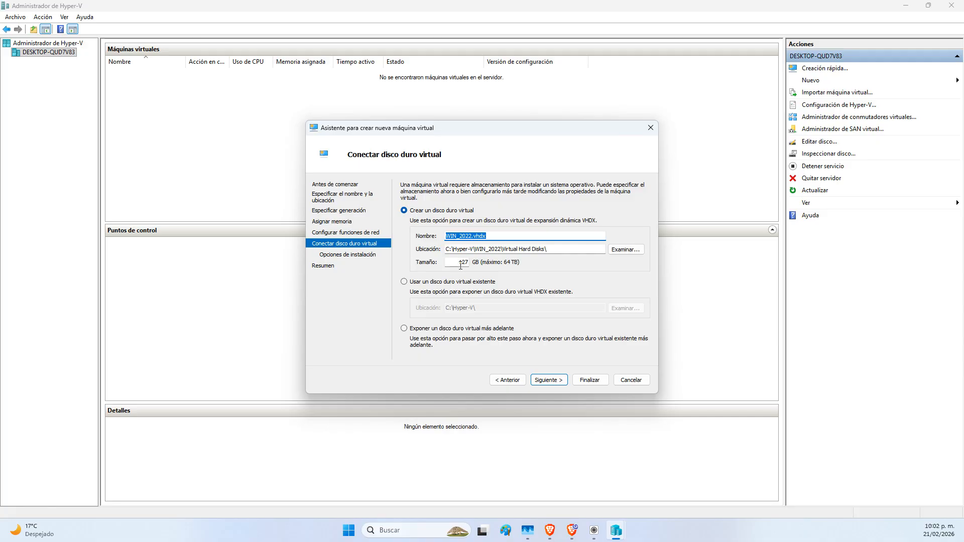
pyautogui.click(563, 384)
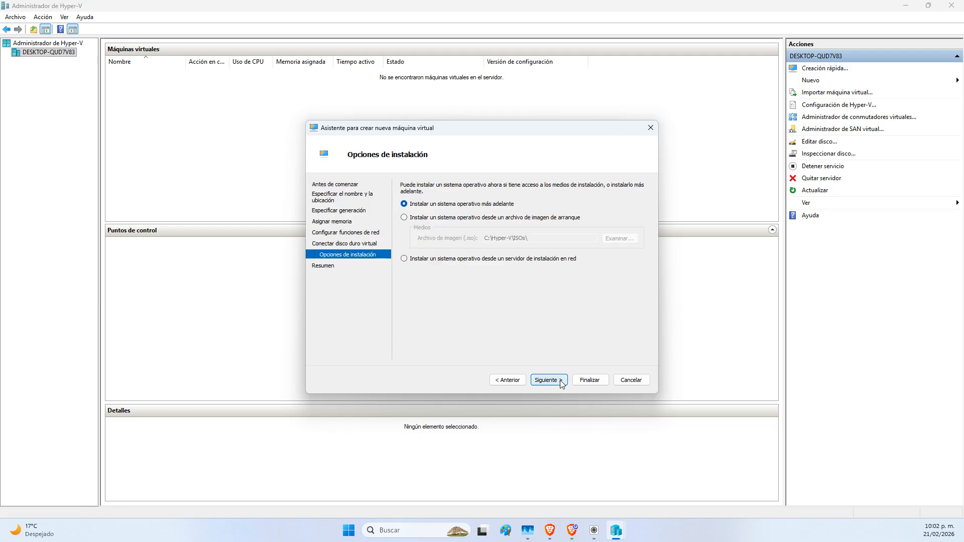
# Boot from the W2022_SERVER_EVAL_x64FRE_en-us.iso image and finish creating WIN_2022
pyautogui.click(464, 217)
pyautogui.click(619, 239)
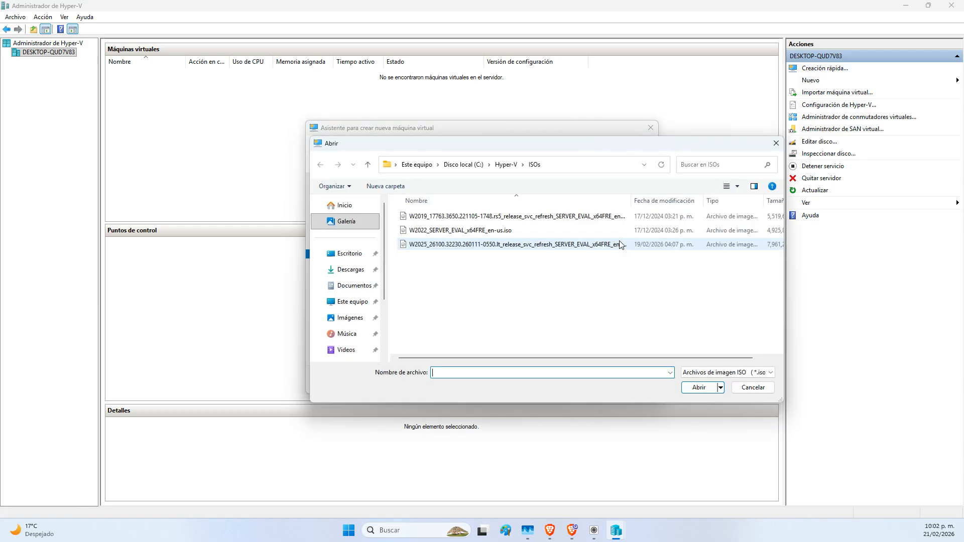
pyautogui.click(427, 230)
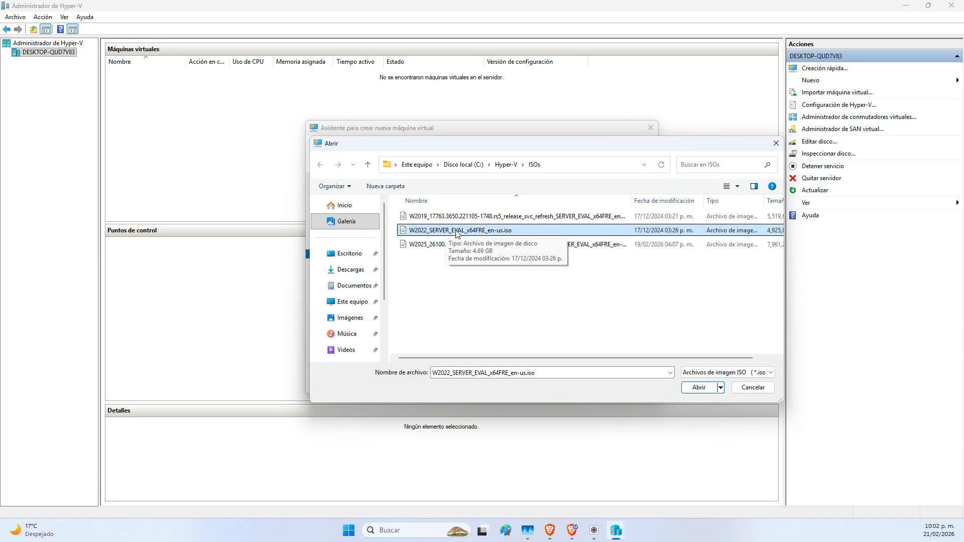
pyautogui.click(703, 389)
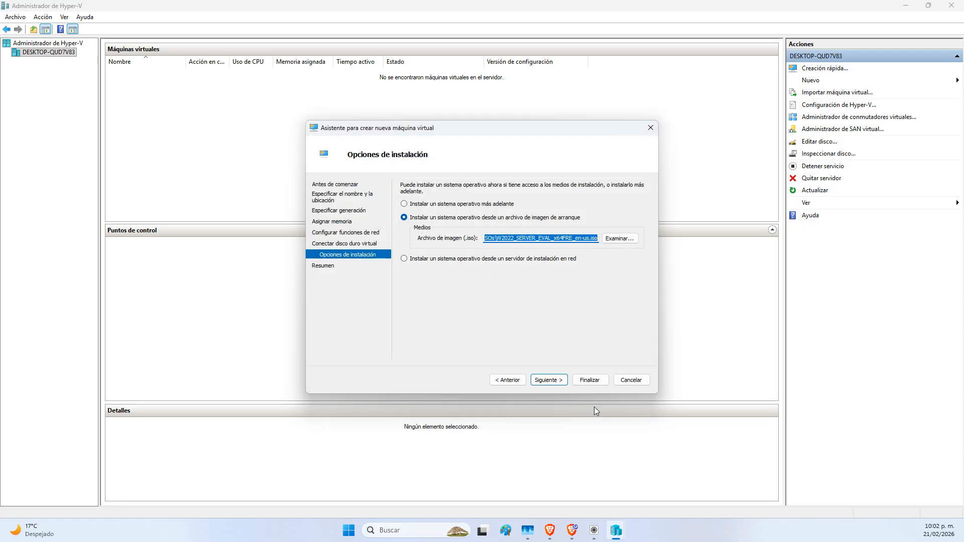
pyautogui.click(559, 380)
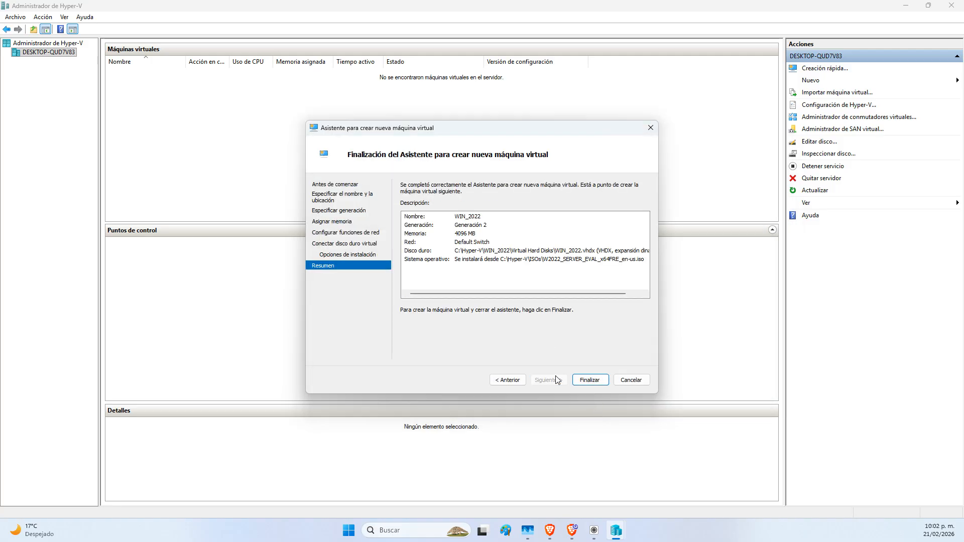
pyautogui.click(589, 380)
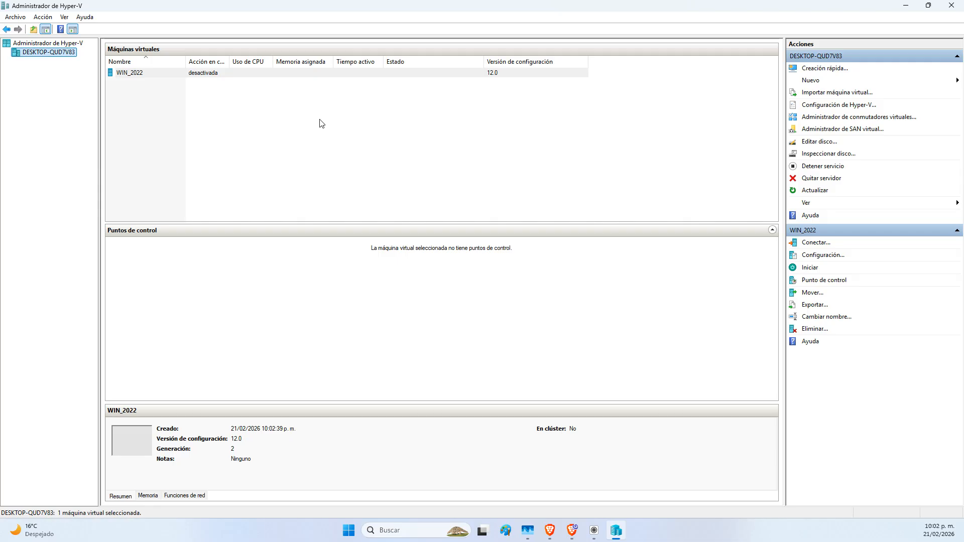
# Dismiss the Hyper-V host settings and open WIN_2022's Configuración window from its context menu
pyautogui.click(233, 75)
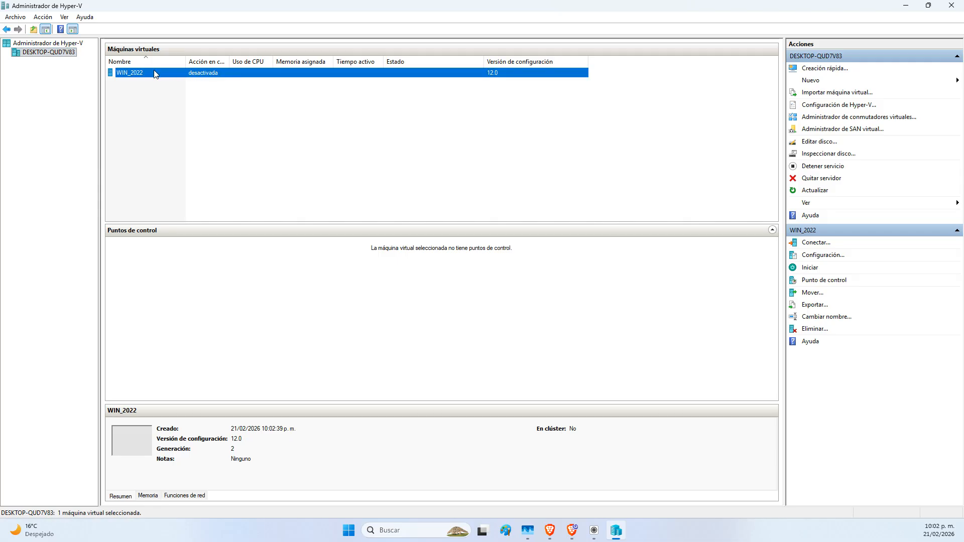
pyautogui.click(828, 105)
pyautogui.moveTo(467, 96); pyautogui.dragTo(292, 100)
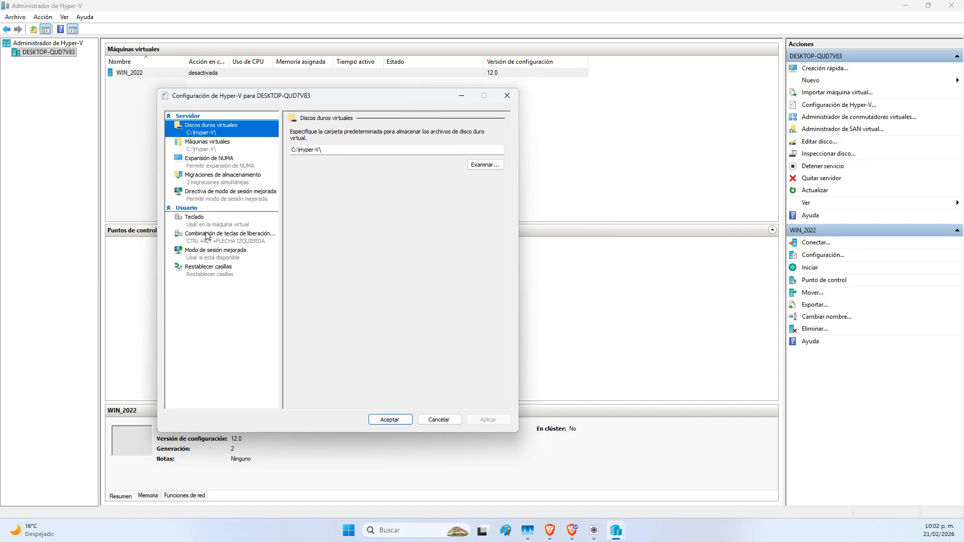
pyautogui.press('Escape')
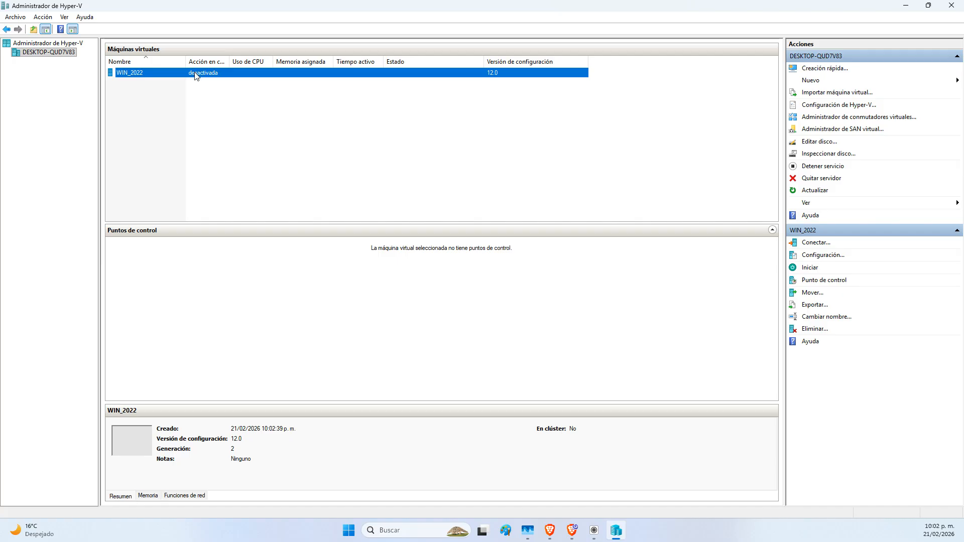
pyautogui.rightClick(196, 74)
pyautogui.click(237, 94)
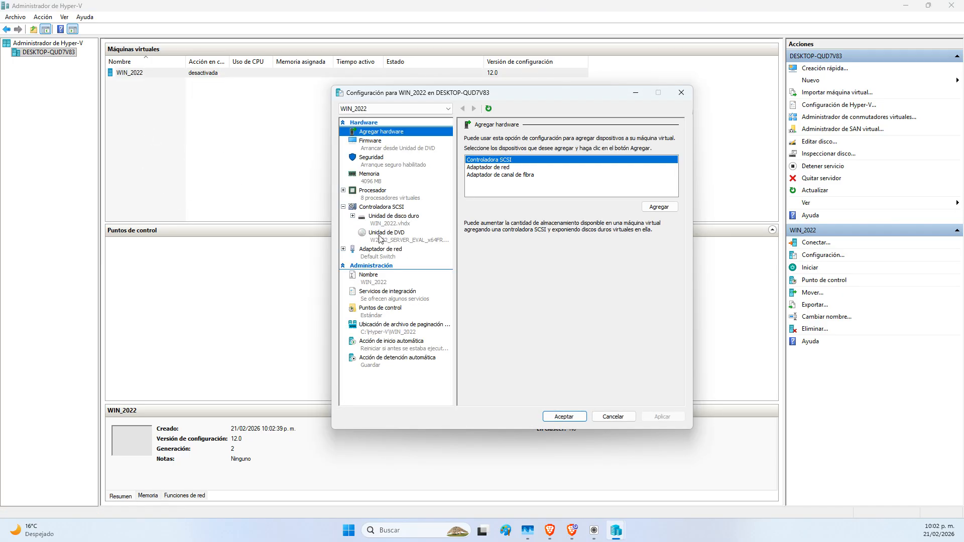
# In WIN_2022's Seguridad page, check 'Habilitar el módulo de plataforma segura' and apply
pyautogui.click(380, 166)
pyautogui.click(384, 148)
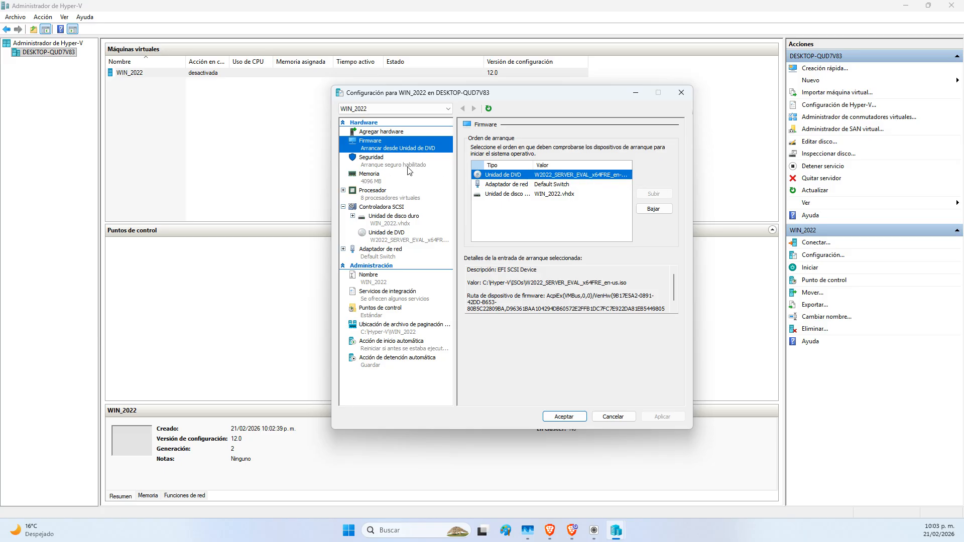
pyautogui.click(379, 163)
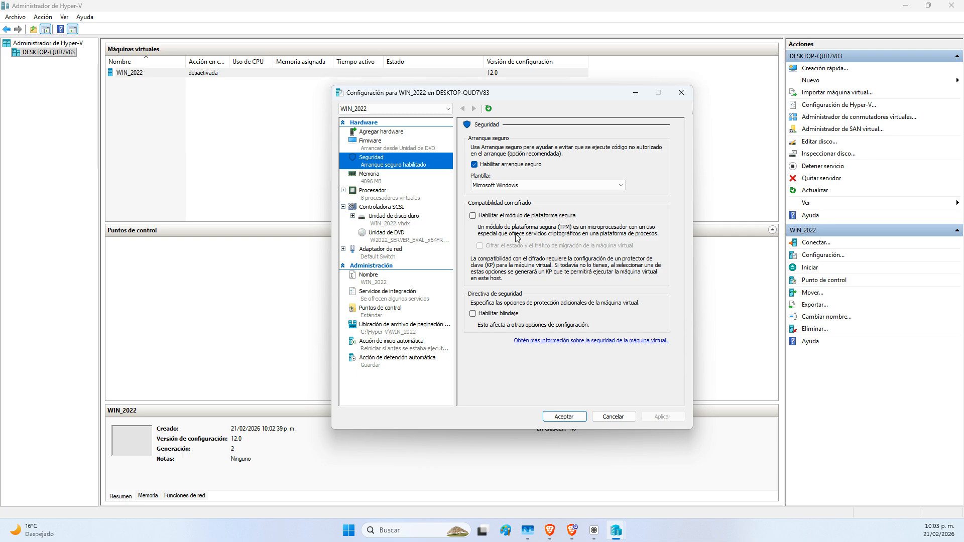
pyautogui.click(496, 215)
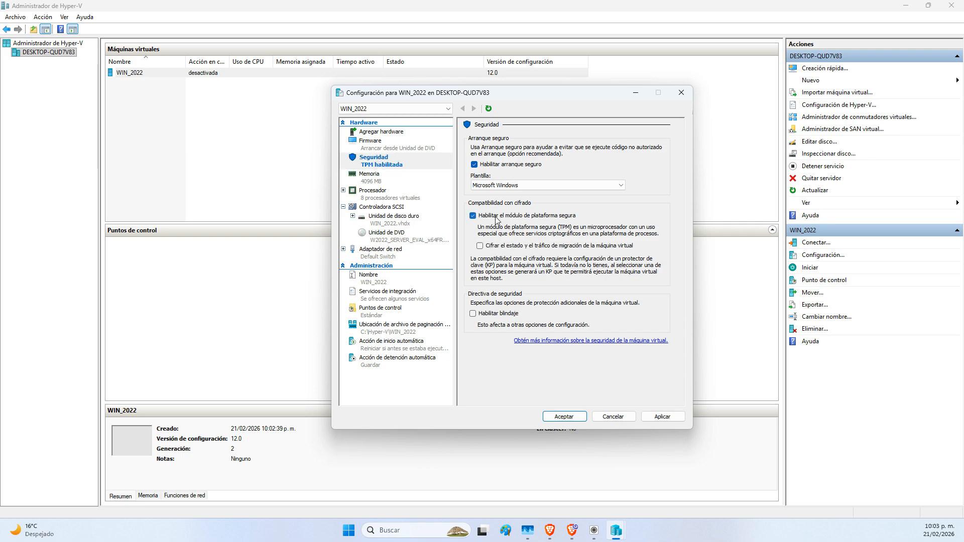
pyautogui.click(662, 416)
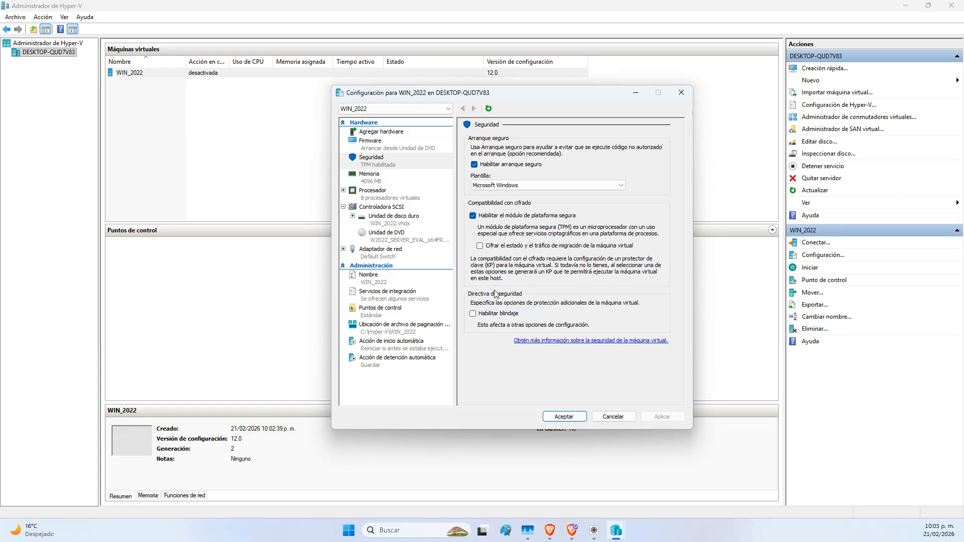
# In Memoria, turn on dynamic memory with RAM mínima 2048 MB and RAM máxima 4096 MB, then apply
pyautogui.click(374, 184)
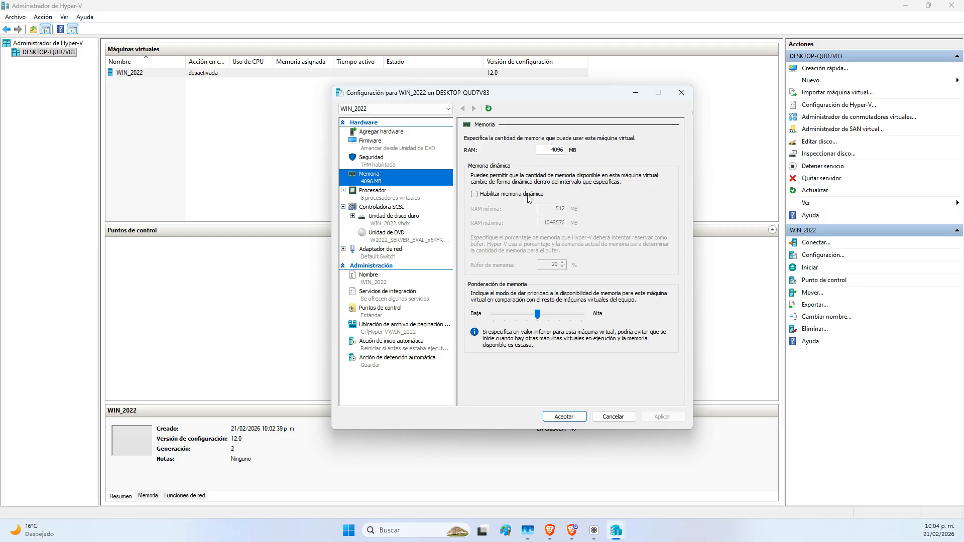
pyautogui.click(502, 196)
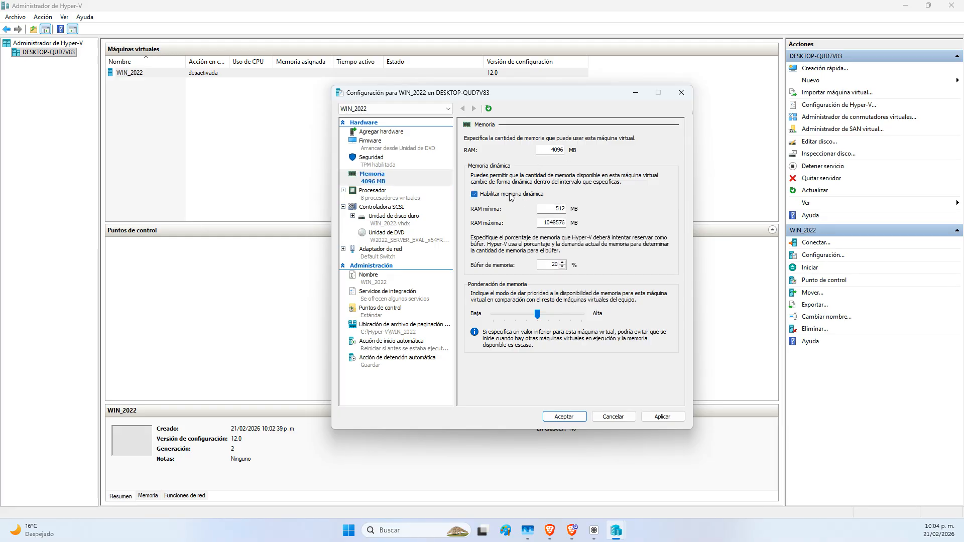
pyautogui.doubleClick(558, 209)
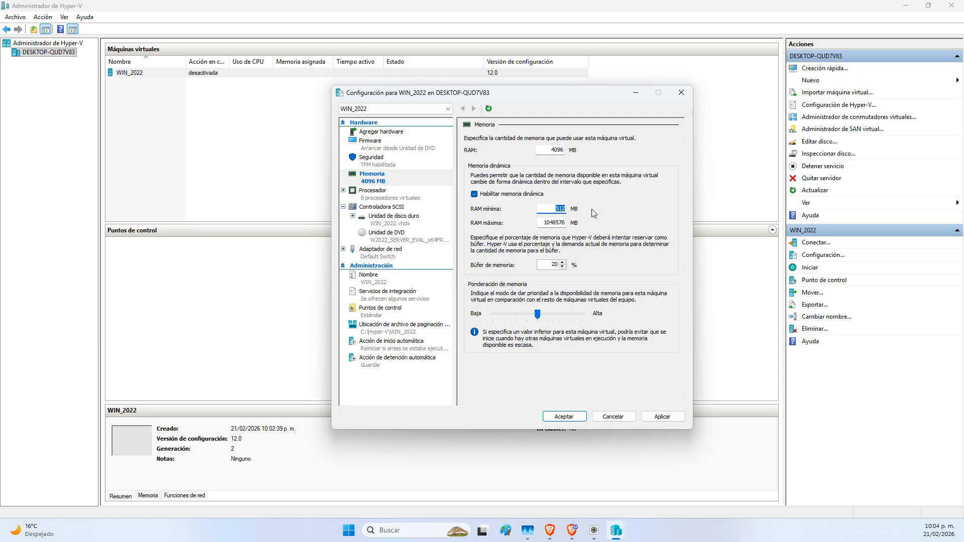
pyautogui.write('2048')
pyautogui.press('Tab')
pyautogui.write('408')
pyautogui.press('BackSpace')
pyautogui.write('96')
pyautogui.click(669, 421)
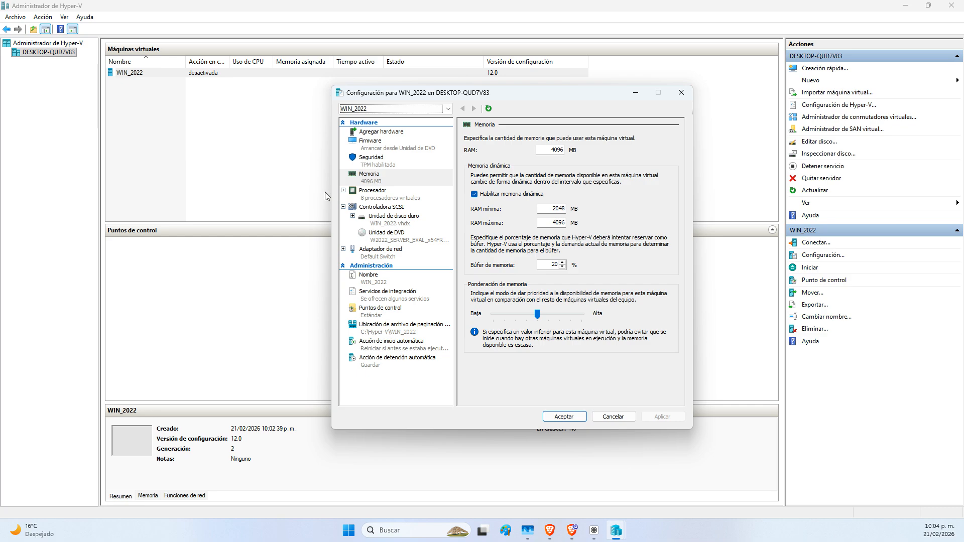
# Review WIN_2022's processor, SCSI controller, hard disk, DVD drive and network adapter settings
pyautogui.click(369, 194)
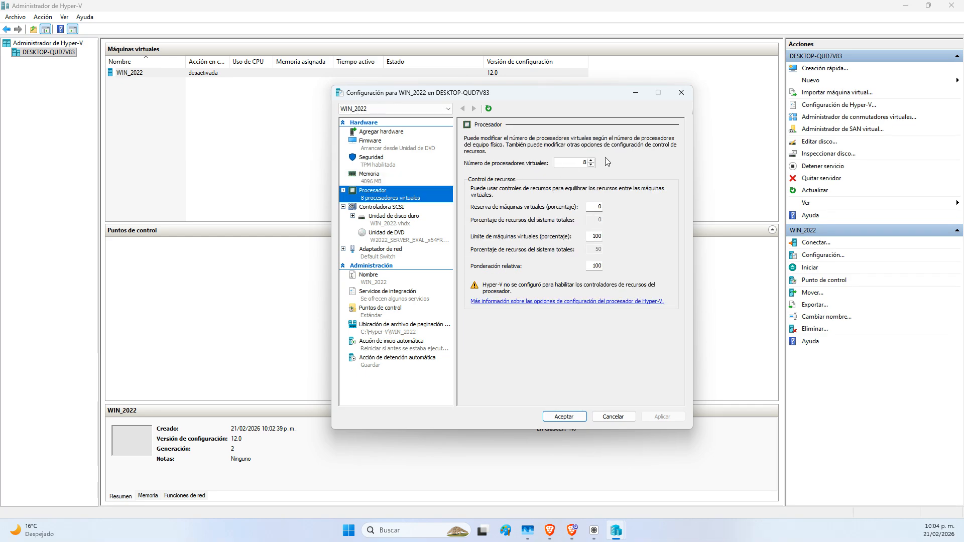
pyautogui.click(392, 207)
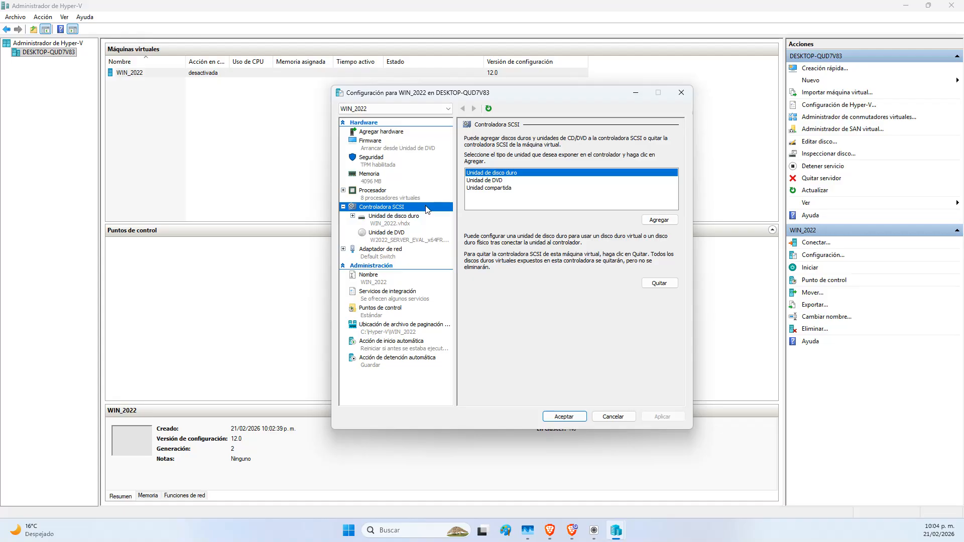
pyautogui.click(404, 220)
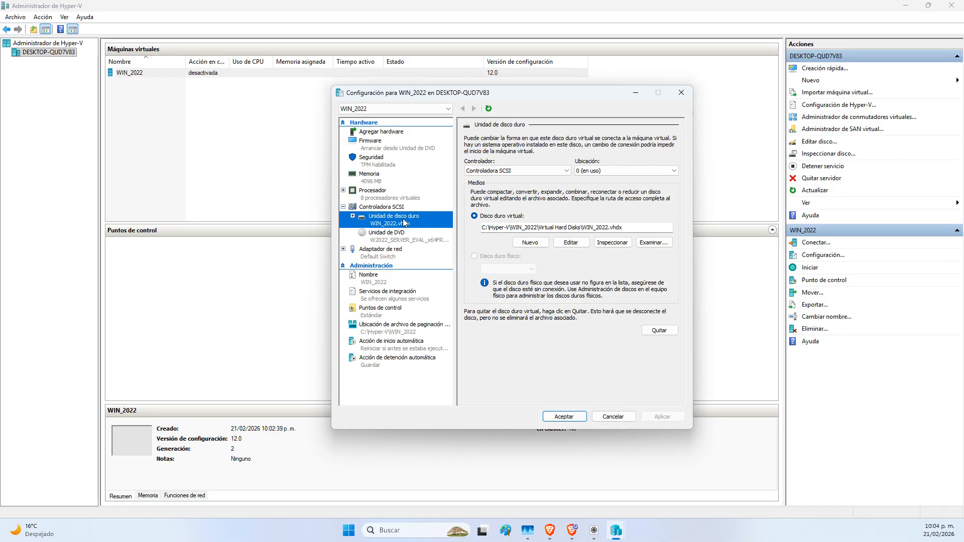
pyautogui.click(404, 234)
pyautogui.click(393, 249)
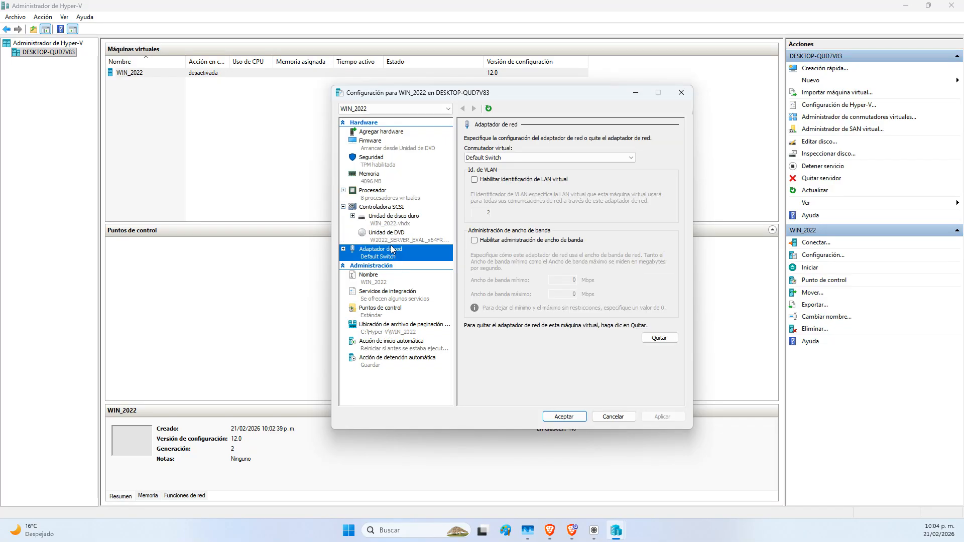
# Check Servicios invitados under Servicios de integración, glancing at the security settings
pyautogui.click(392, 296)
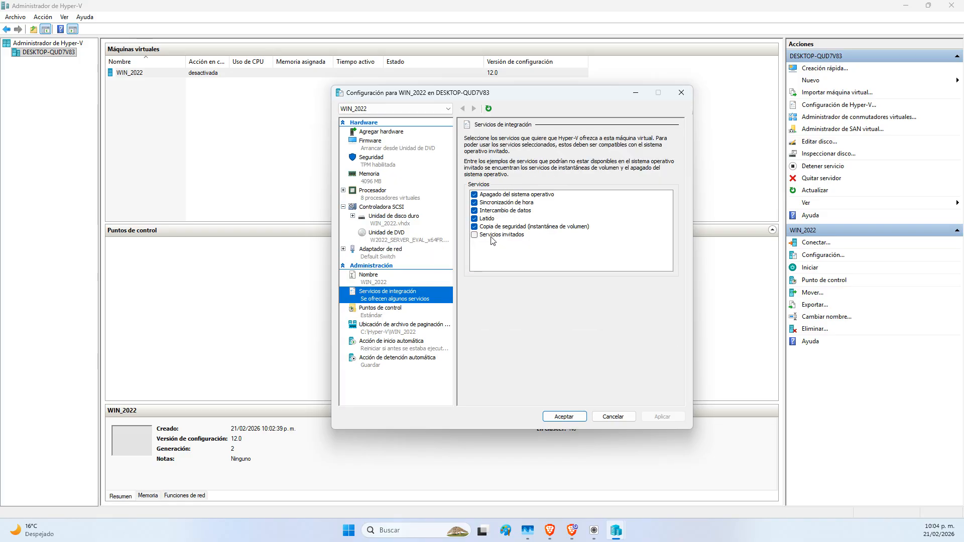
pyautogui.click(473, 234)
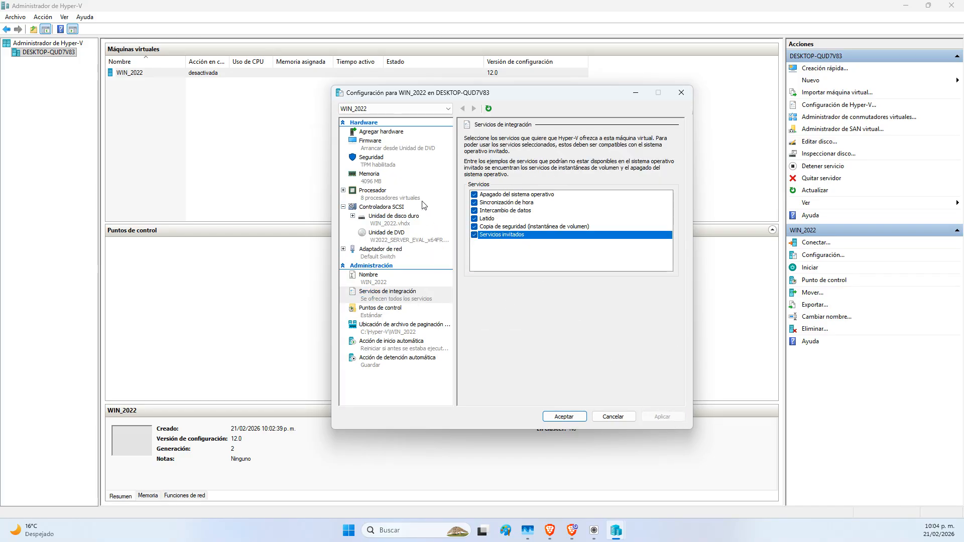
pyautogui.click(376, 164)
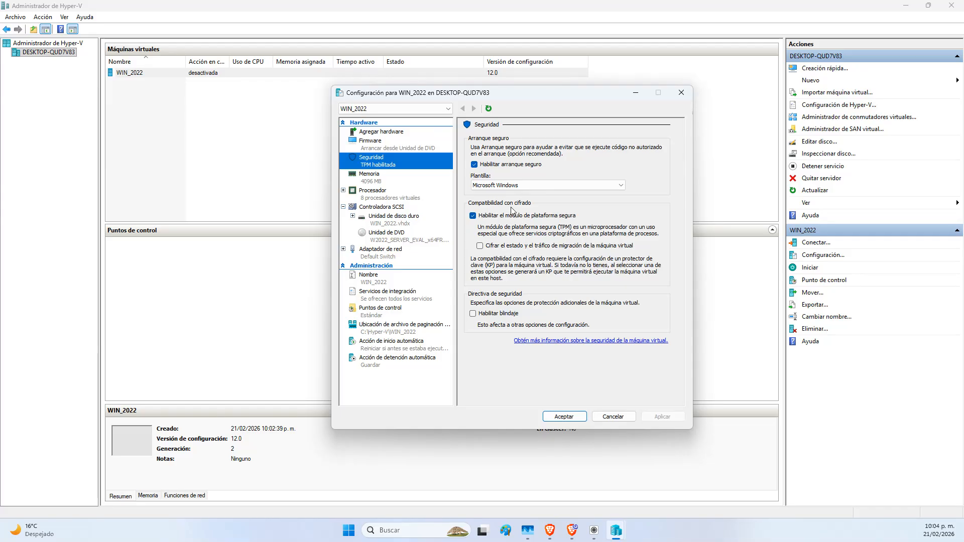
pyautogui.click(381, 294)
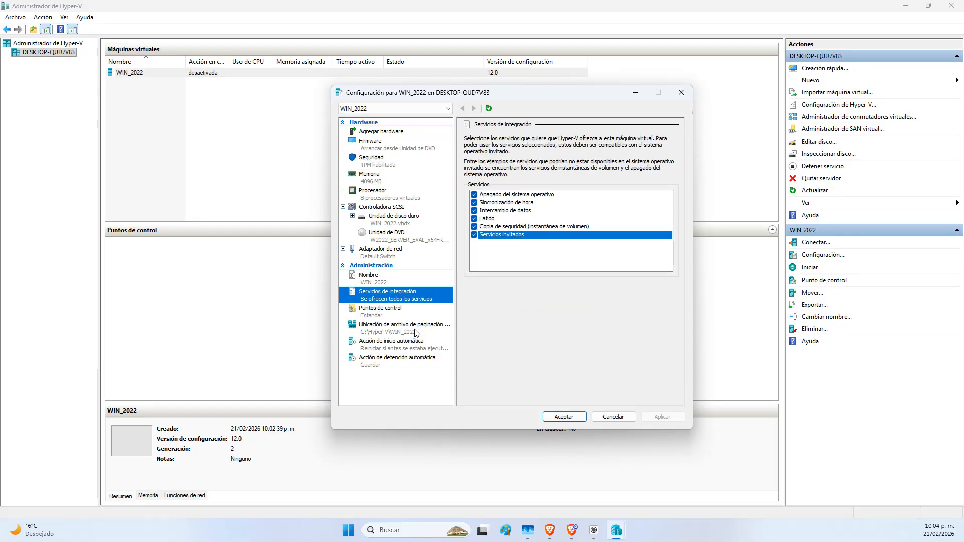
# Uncheck Usar puntos de control automáticos and apply the change
pyautogui.click(382, 309)
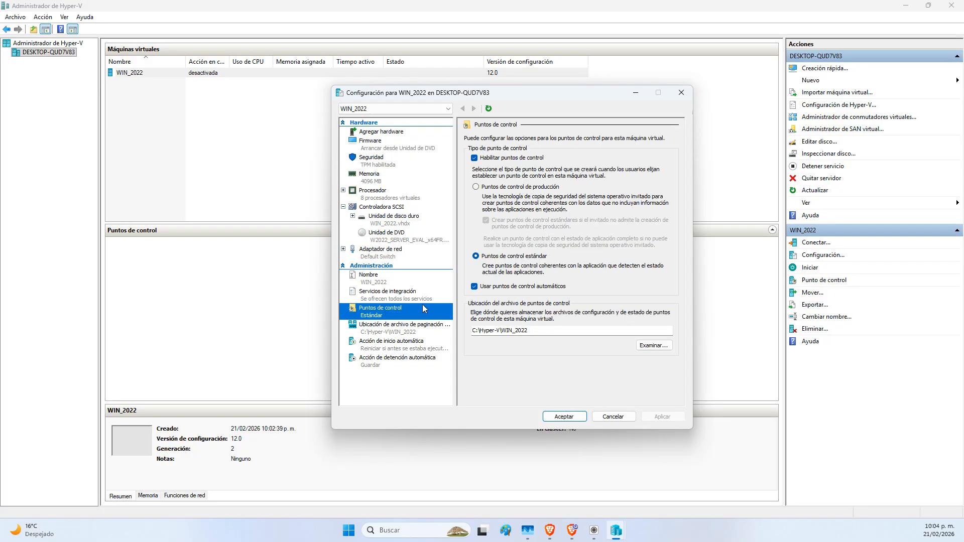
pyautogui.click(496, 287)
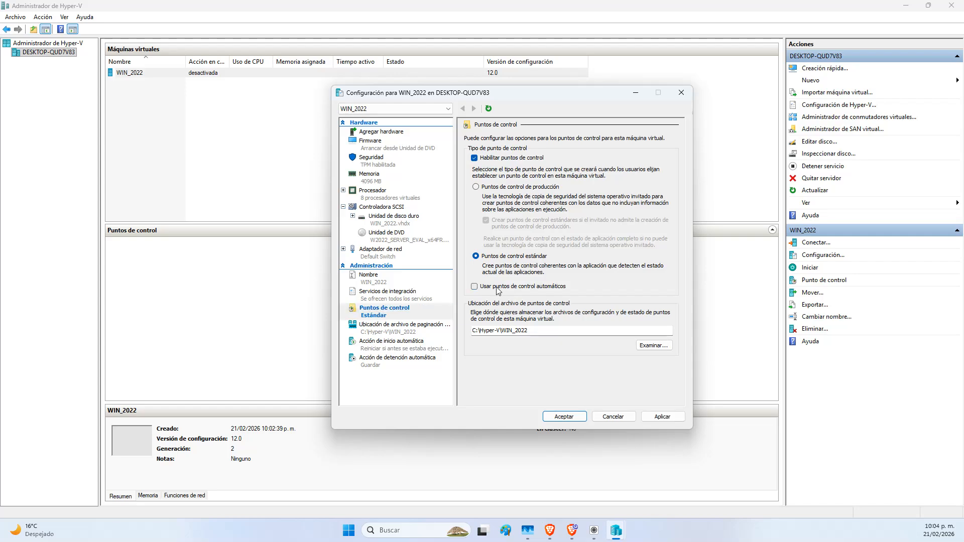
pyautogui.click(662, 417)
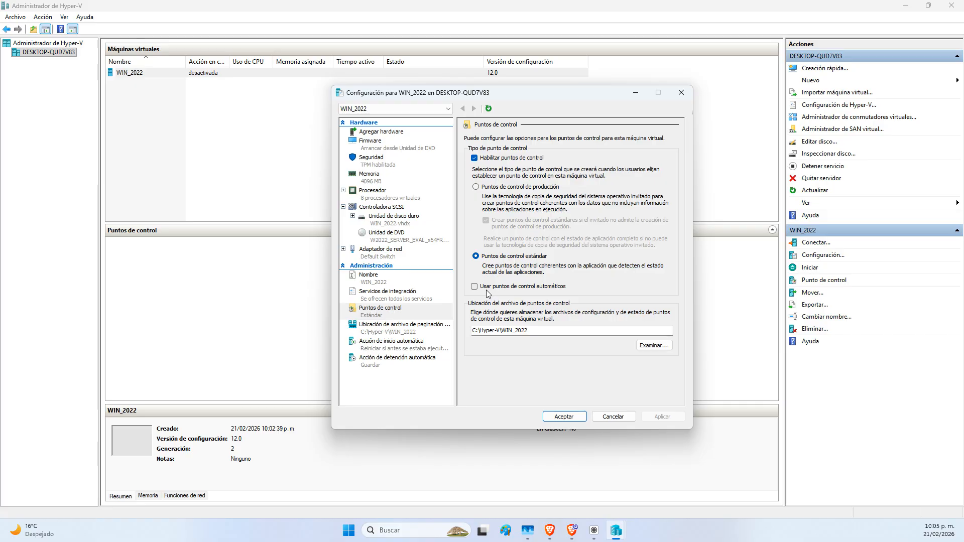
# Set the automatic start action to Nada and apply it
pyautogui.click(405, 326)
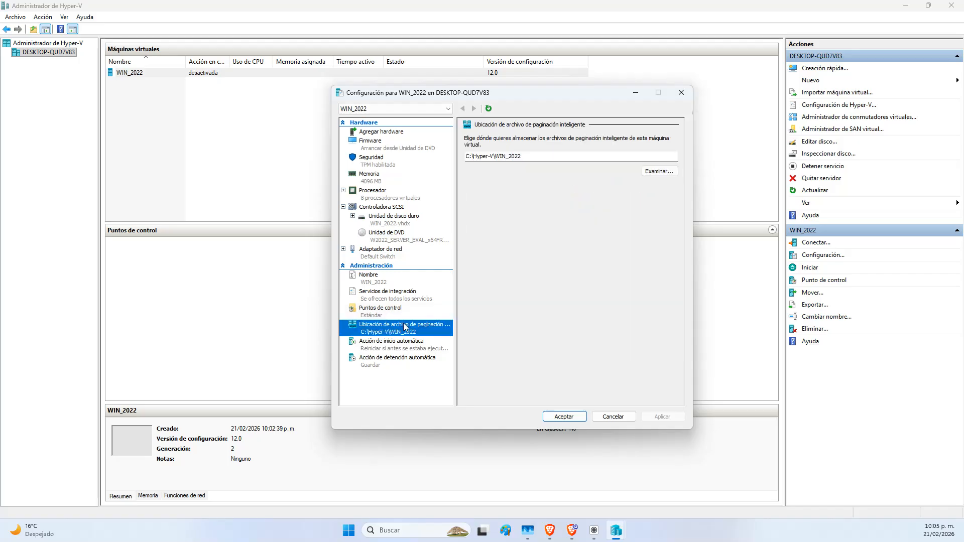
pyautogui.click(405, 343)
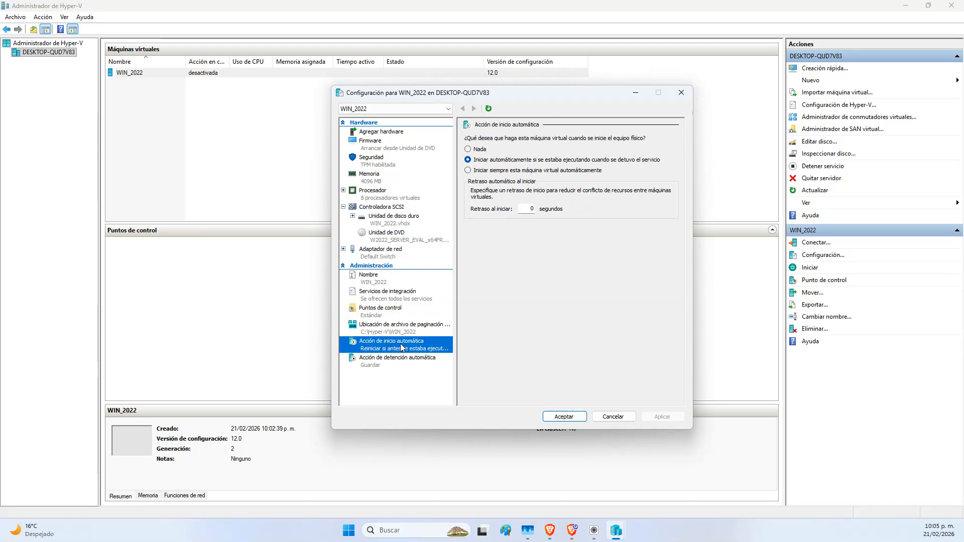
pyautogui.click(484, 152)
pyautogui.click(664, 419)
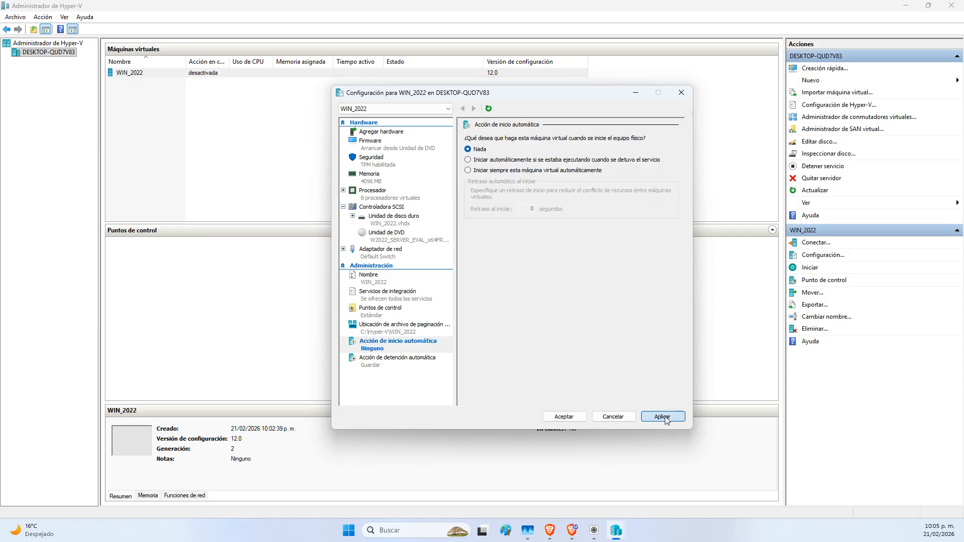
pyautogui.click(382, 360)
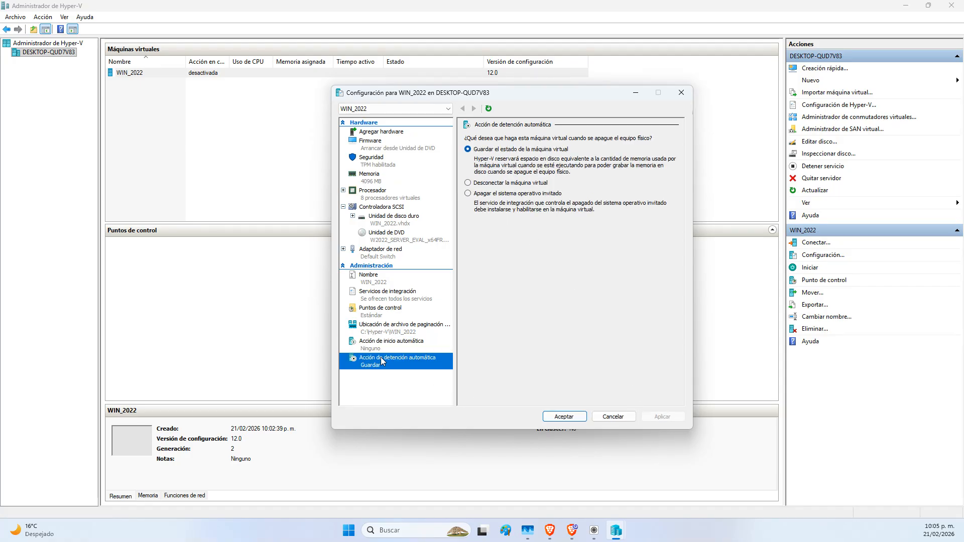
pyautogui.click(392, 345)
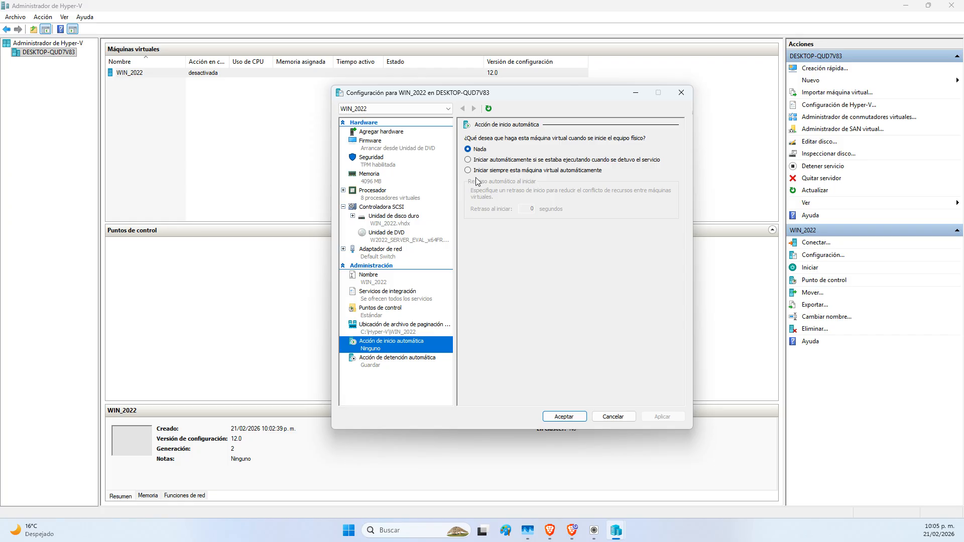
# Try always-start with a startup delay of 3, then revert the start action to Nada and apply
pyautogui.click(493, 170)
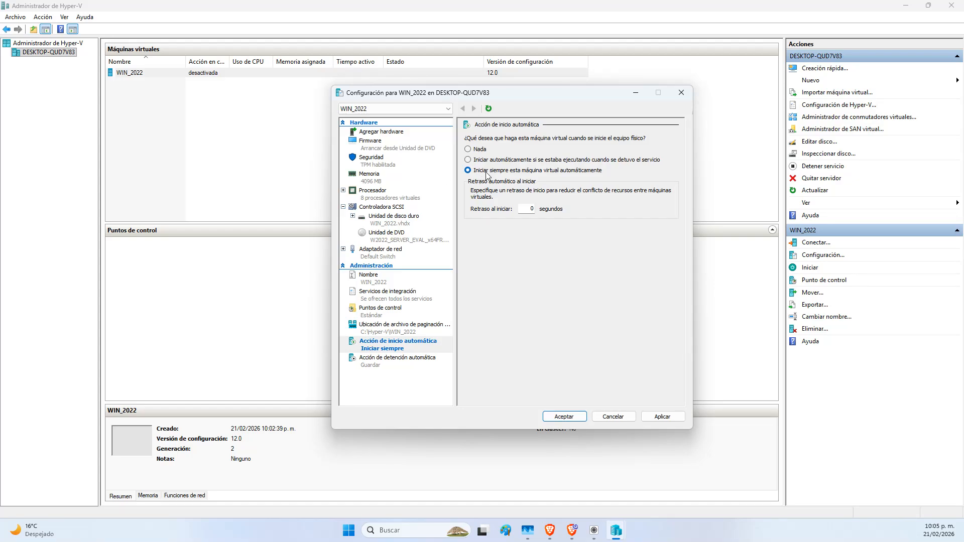
pyautogui.doubleClick(528, 211)
pyautogui.write('300')
pyautogui.click(663, 417)
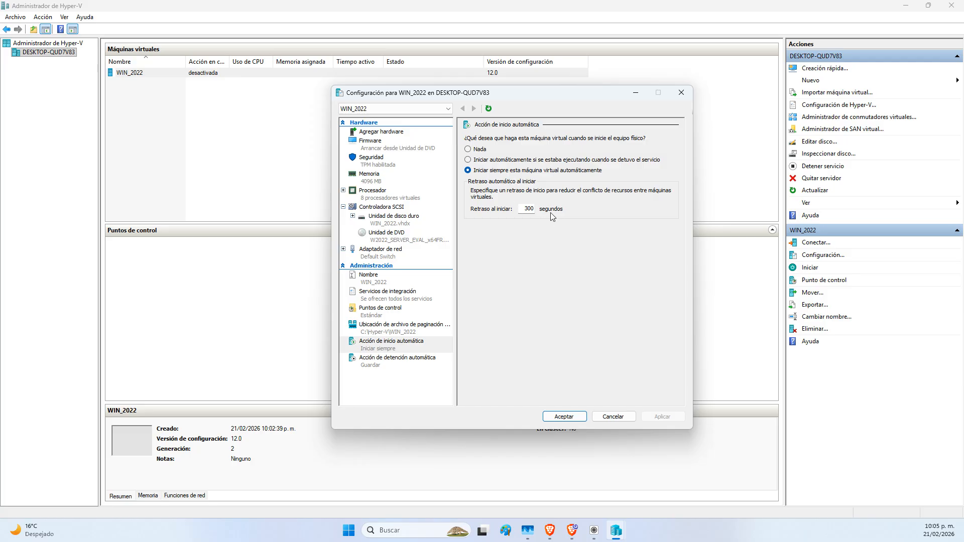
pyautogui.click(469, 149)
pyautogui.click(667, 415)
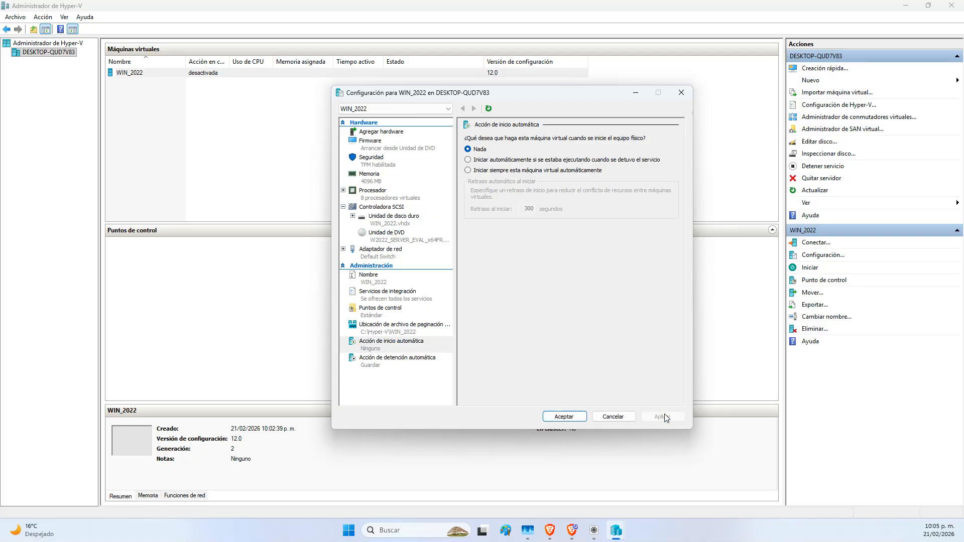
pyautogui.click(409, 363)
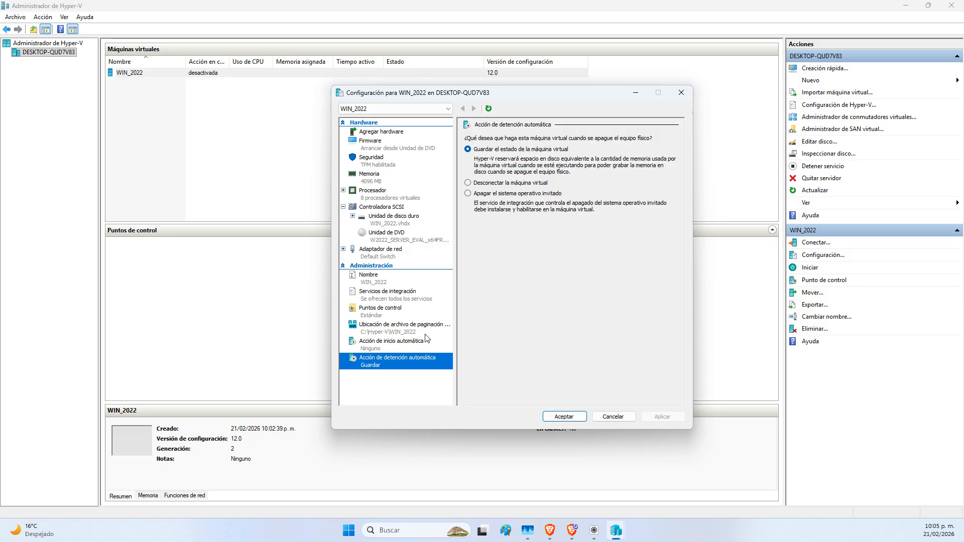
# Settle the automatic stop action on Apagar el sistema operativo invitado, apply, and confirm with Aceptar
pyautogui.click(496, 196)
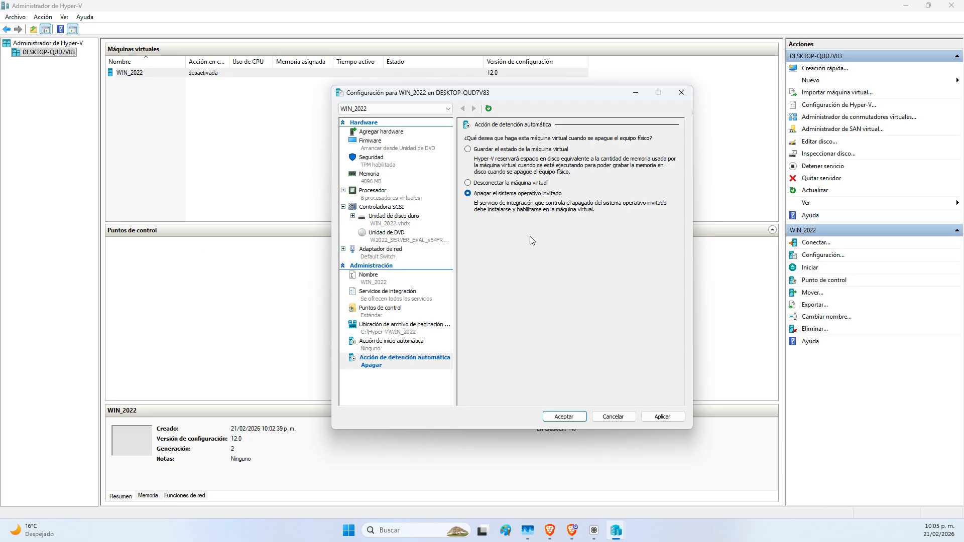
pyautogui.click(662, 417)
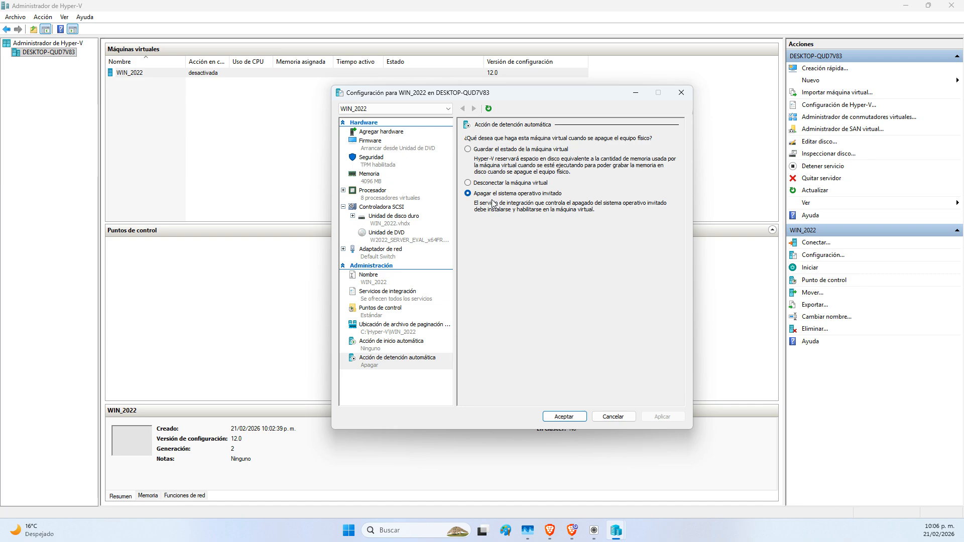
pyautogui.click(497, 184)
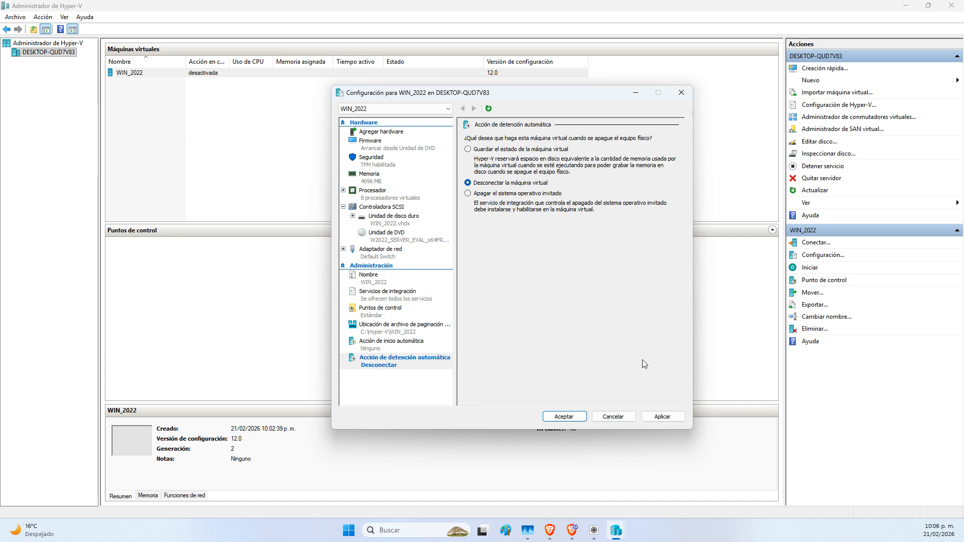
pyautogui.click(661, 416)
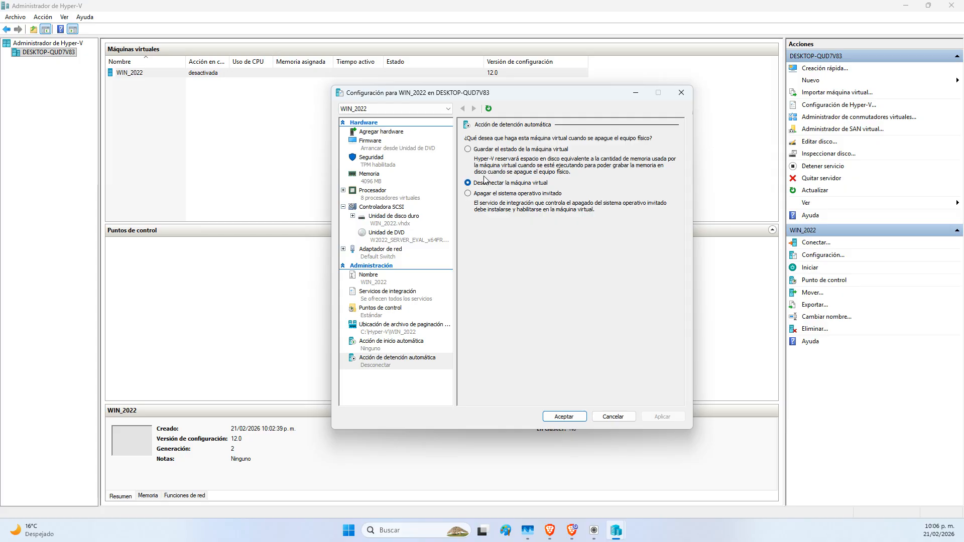
pyautogui.click(490, 195)
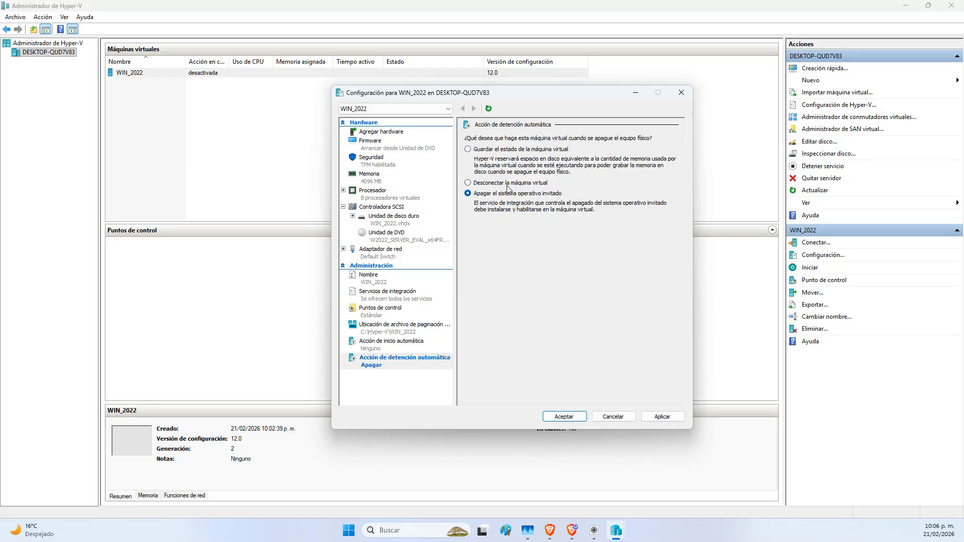
pyautogui.click(670, 414)
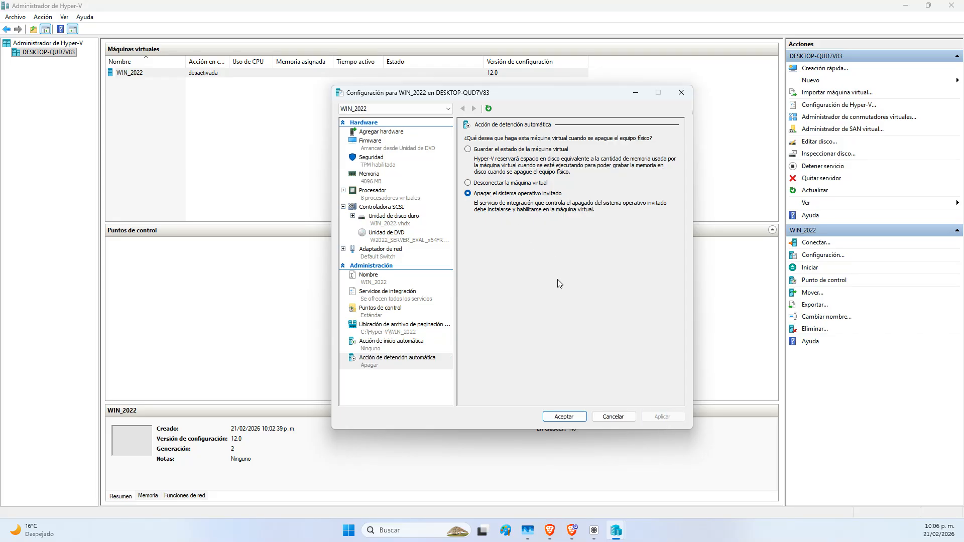
pyautogui.click(564, 417)
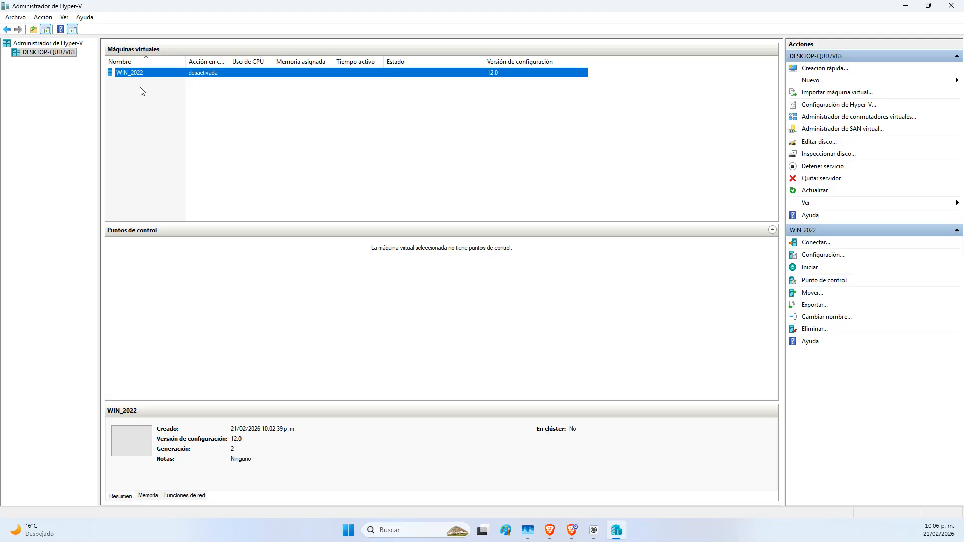
# Connect to WIN_2022, start it and boot from the installation DVD
pyautogui.moveTo(186, 62); pyautogui.dragTo(161, 61)
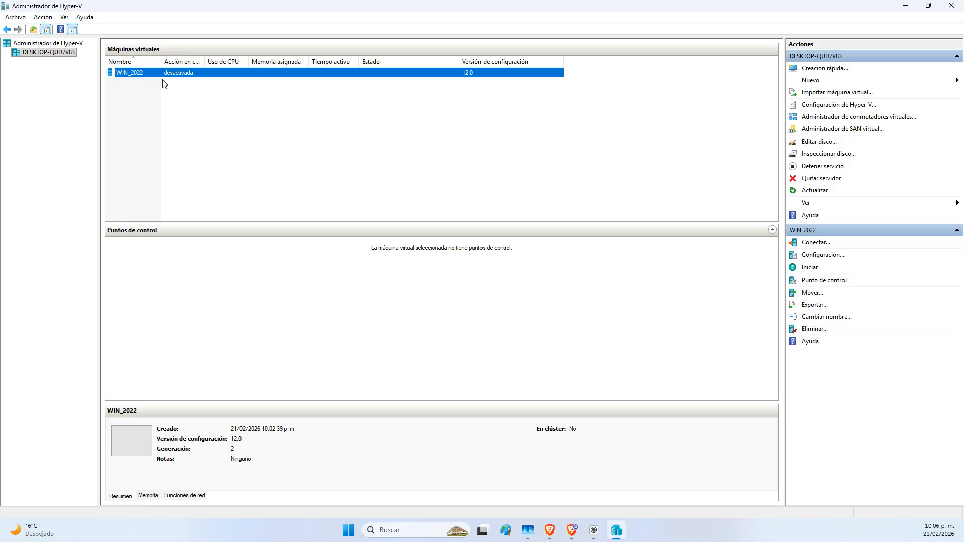
pyautogui.rightClick(193, 77)
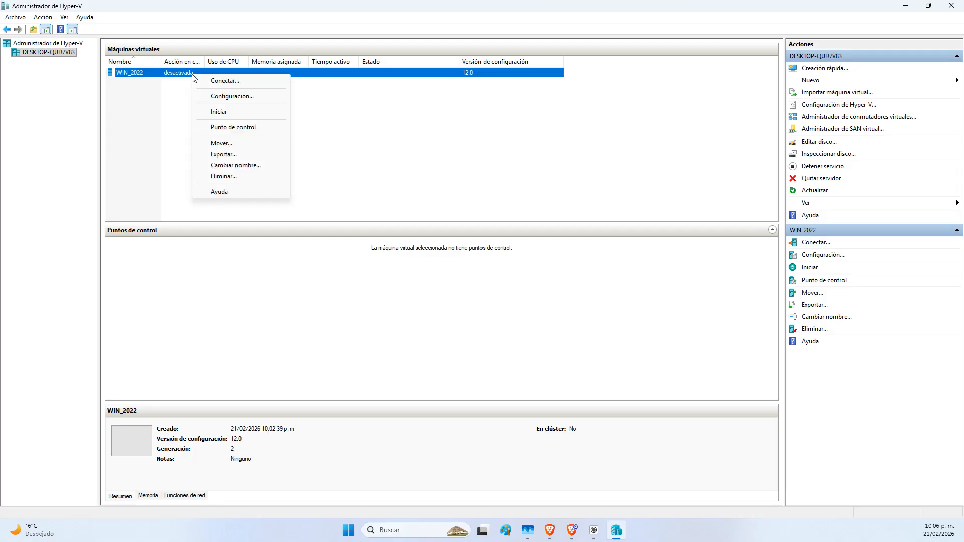
pyautogui.click(233, 81)
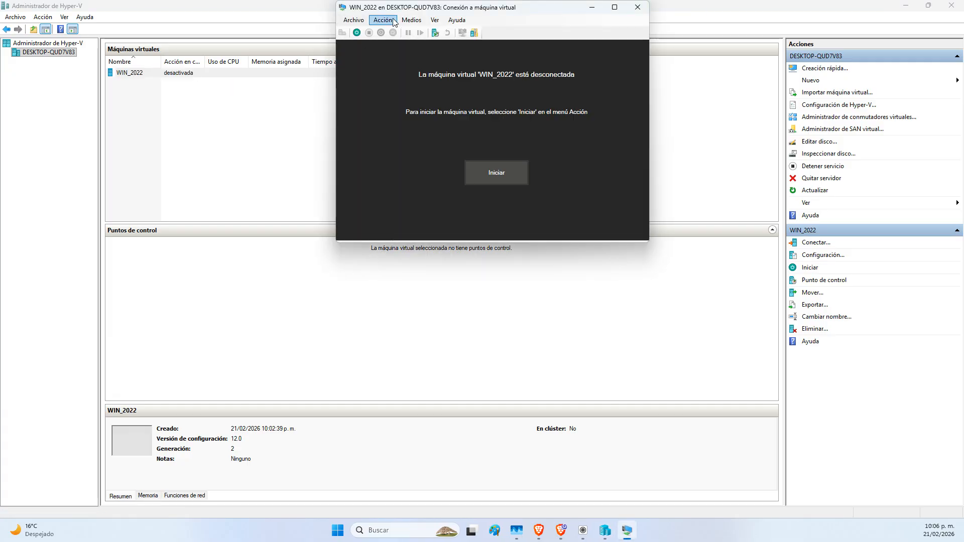
pyautogui.moveTo(401, 13); pyautogui.dragTo(169, 104)
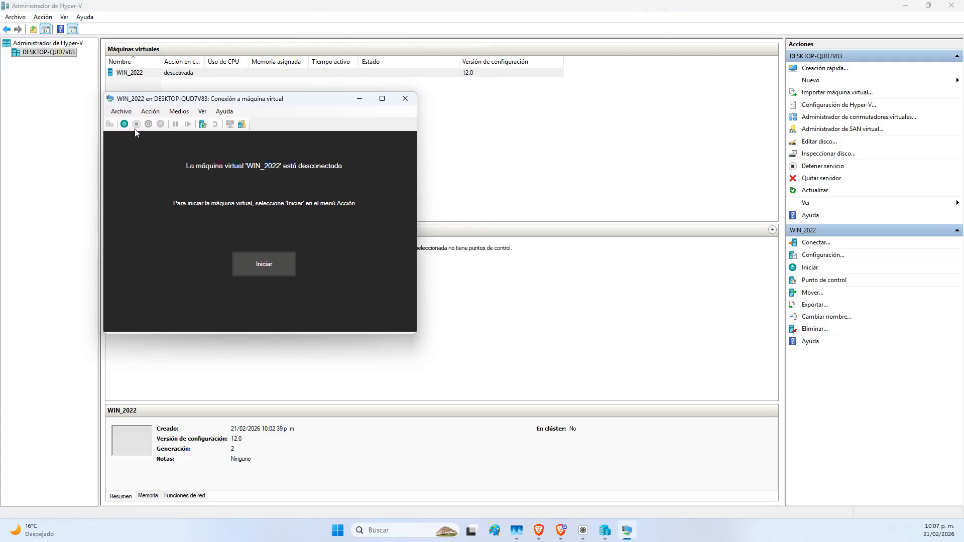
pyautogui.click(124, 124)
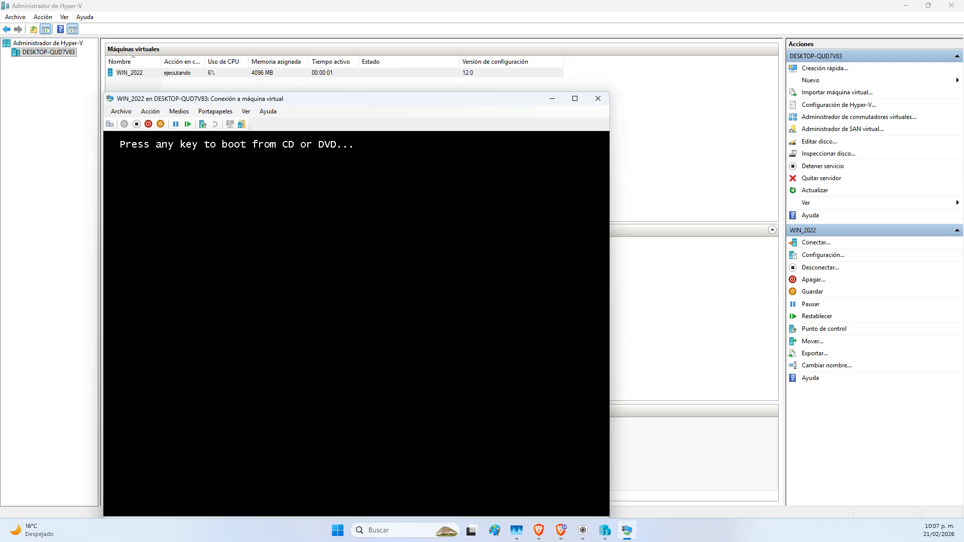
pyautogui.press('Return')
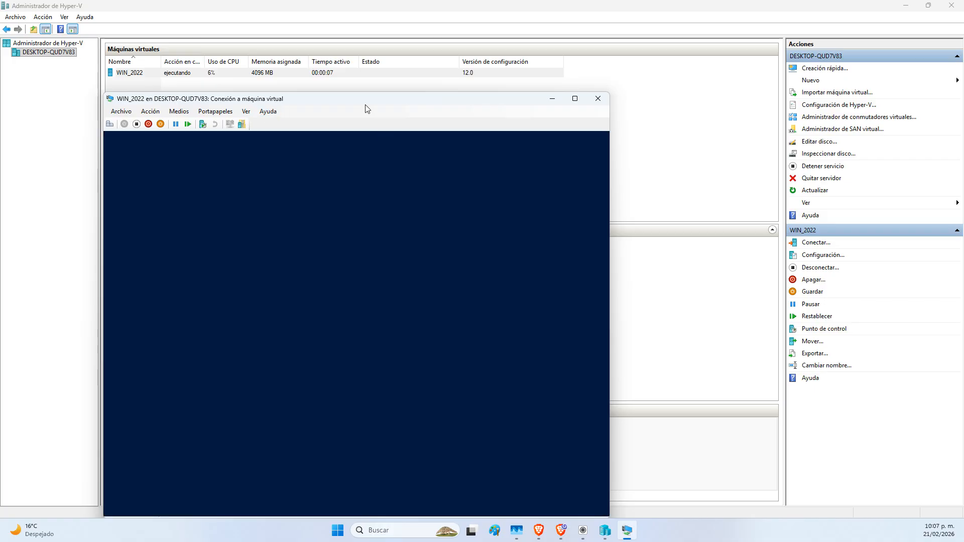
# Switch to the Google Slides presentation in the browser
pyautogui.click(538, 539)
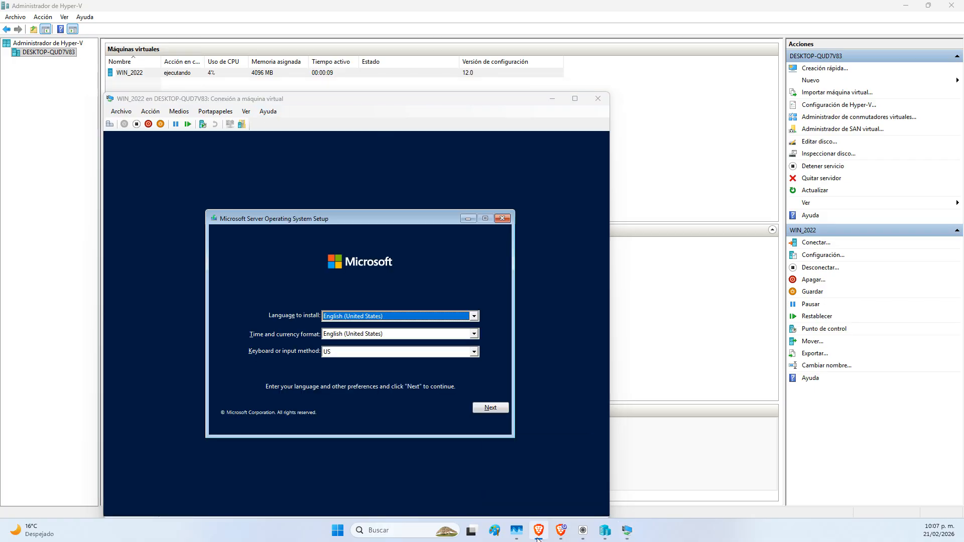
pyautogui.moveTo(561, 532)
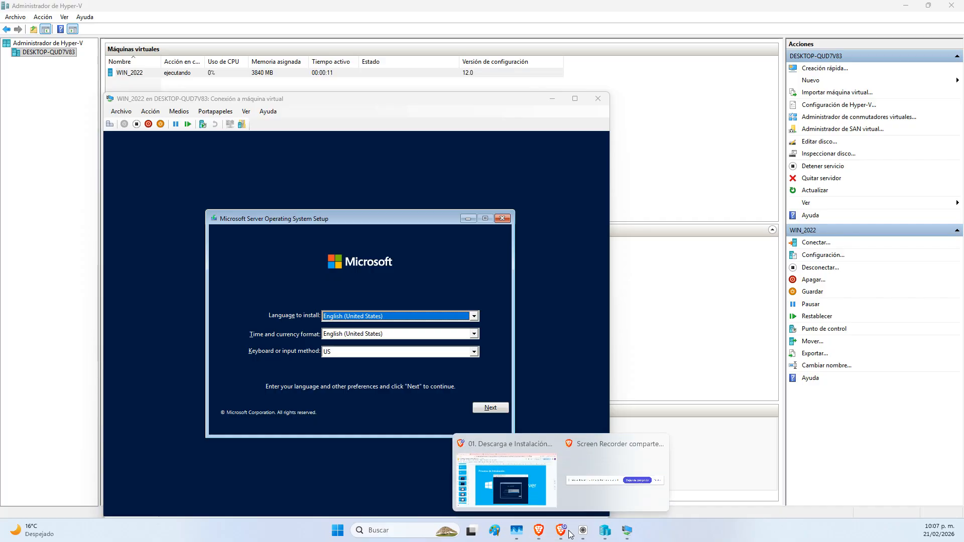
pyautogui.click(500, 469)
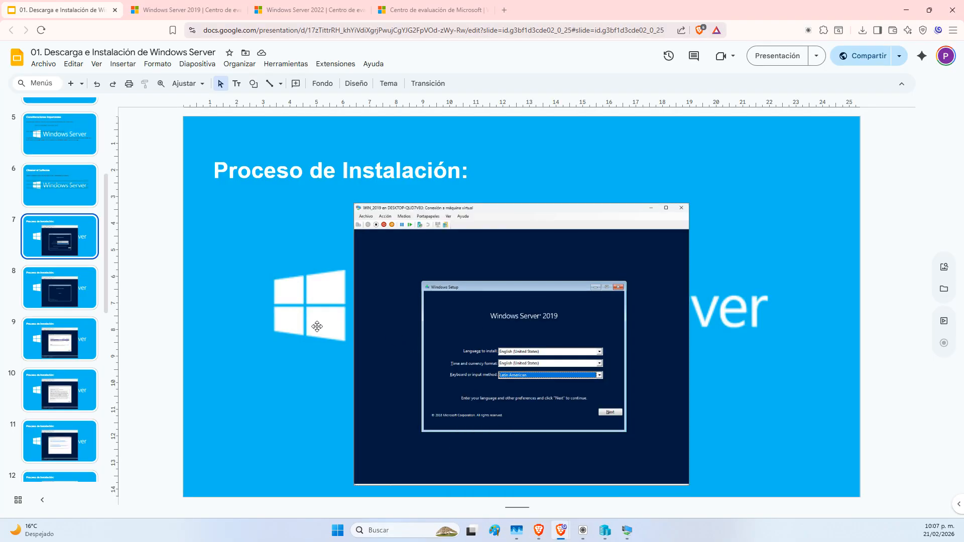
# On slide 20, add a Boot bullet below VHD, then go back to the WIN_2022 window
pyautogui.scroll(-9, 67, 421)
pyautogui.click(71, 453)
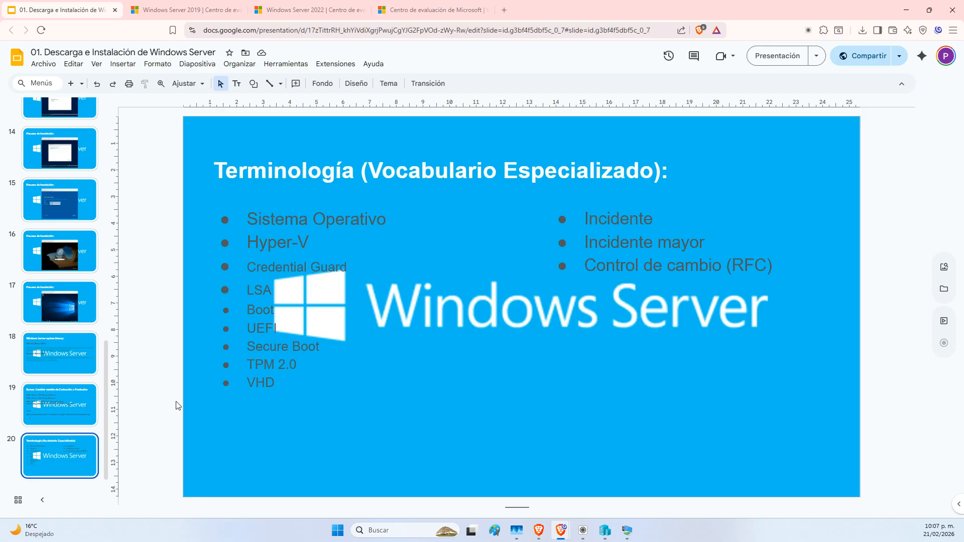
pyautogui.click(295, 392)
pyautogui.press('Return')
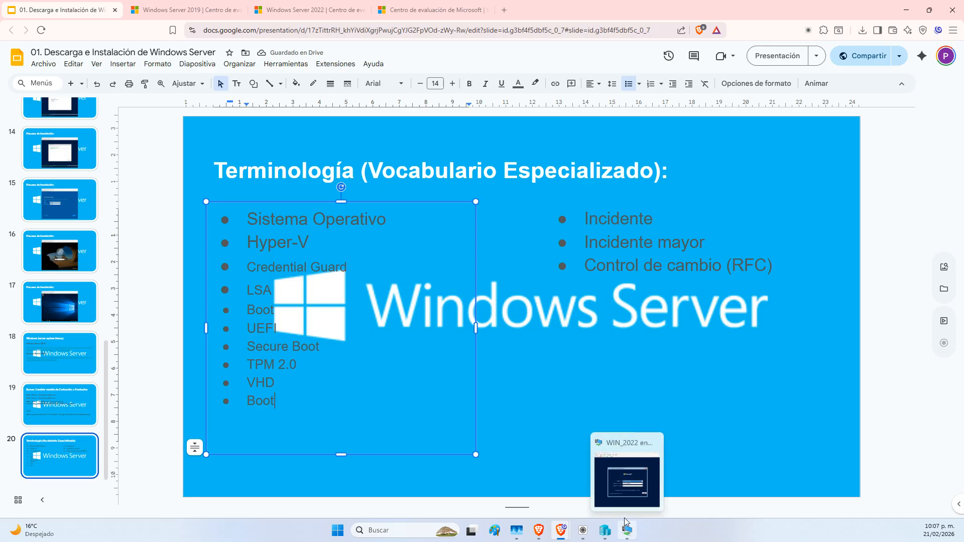
pyautogui.click(625, 522)
pyautogui.moveTo(382, 103); pyautogui.dragTo(394, 91)
# Choose the Latin American keyboard layout, continue, and click Install now
pyautogui.click(909, 9)
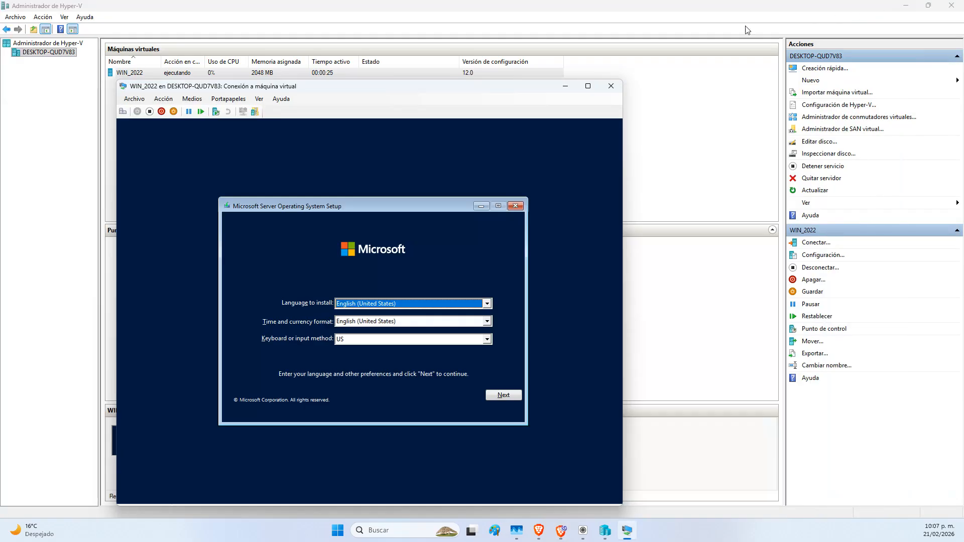
pyautogui.moveTo(370, 94); pyautogui.dragTo(354, 57)
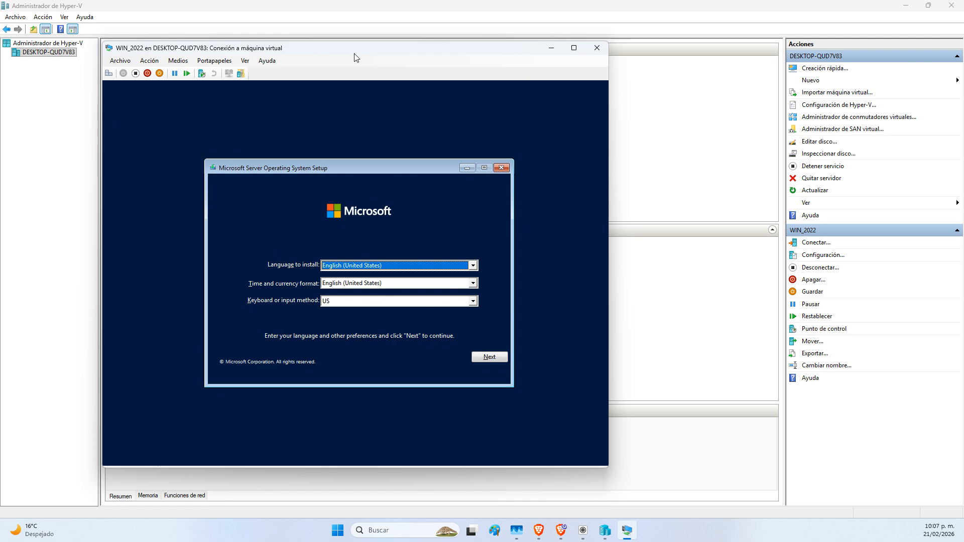
pyautogui.press('Tab')
pyautogui.press('Tab')
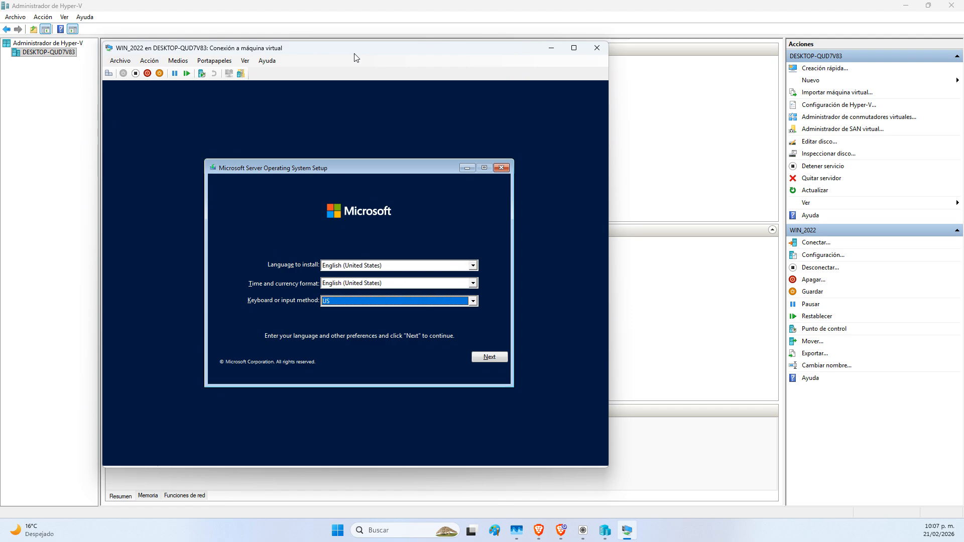
pyautogui.press('l')
pyautogui.click(490, 357)
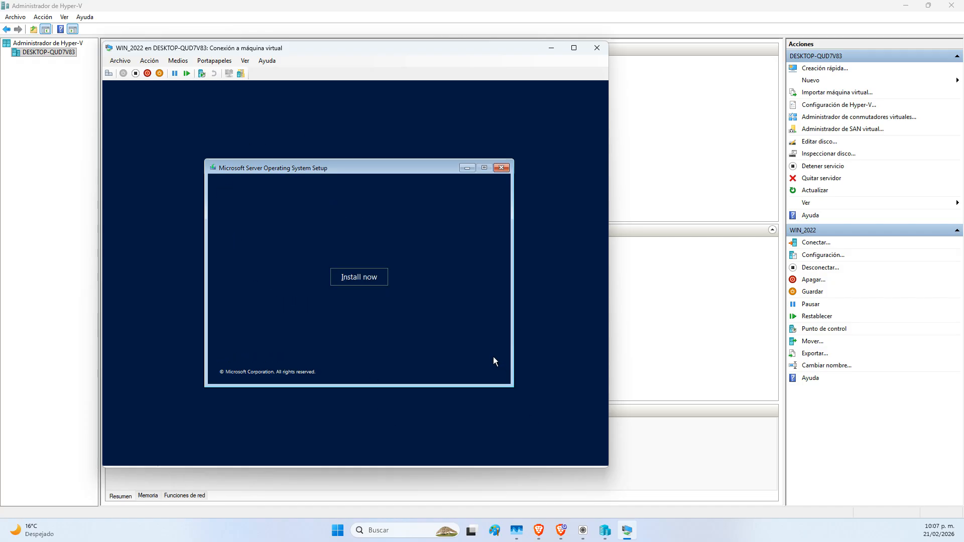
pyautogui.click(360, 279)
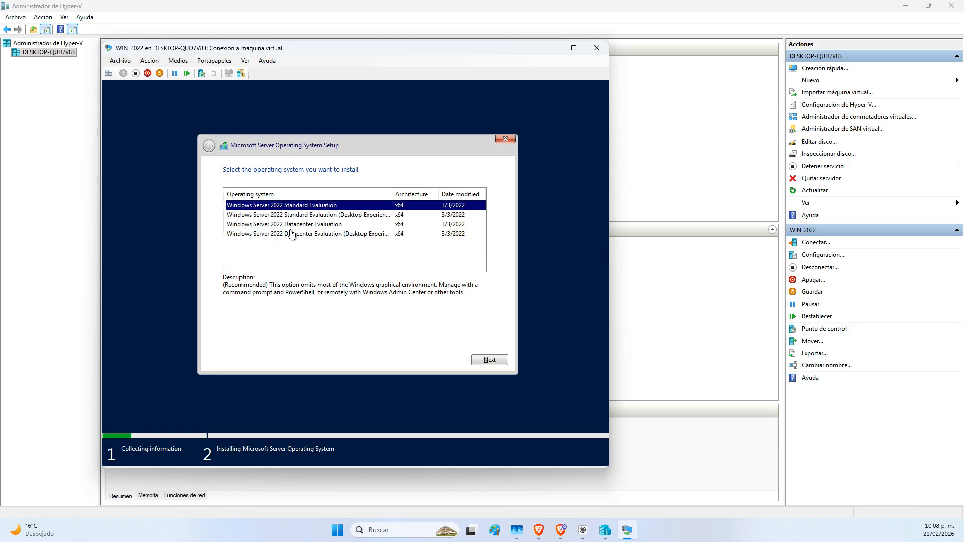
# Compare the Standard and Datacenter editions and pick Windows Server 2022 Standard Evaluation (Desktop Experience)
pyautogui.click(300, 216)
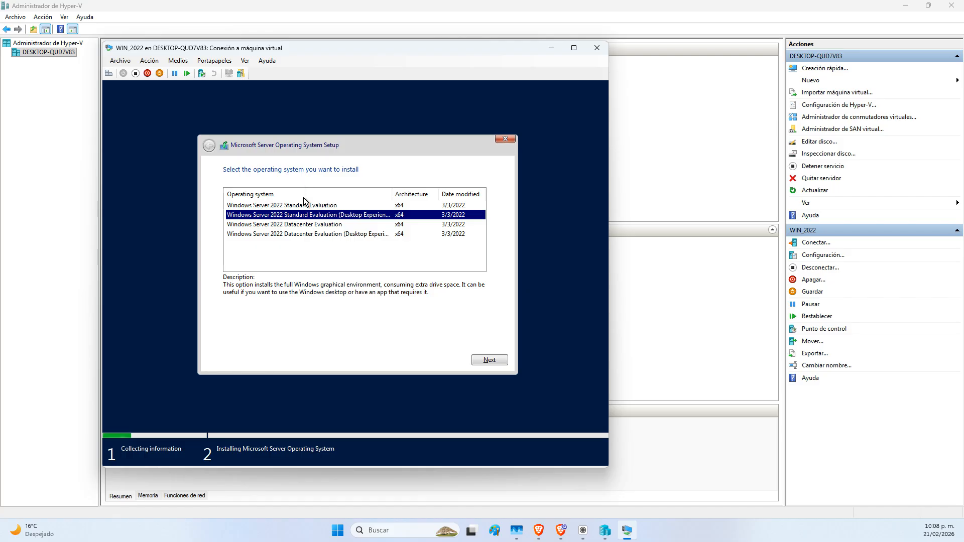
pyautogui.click(302, 206)
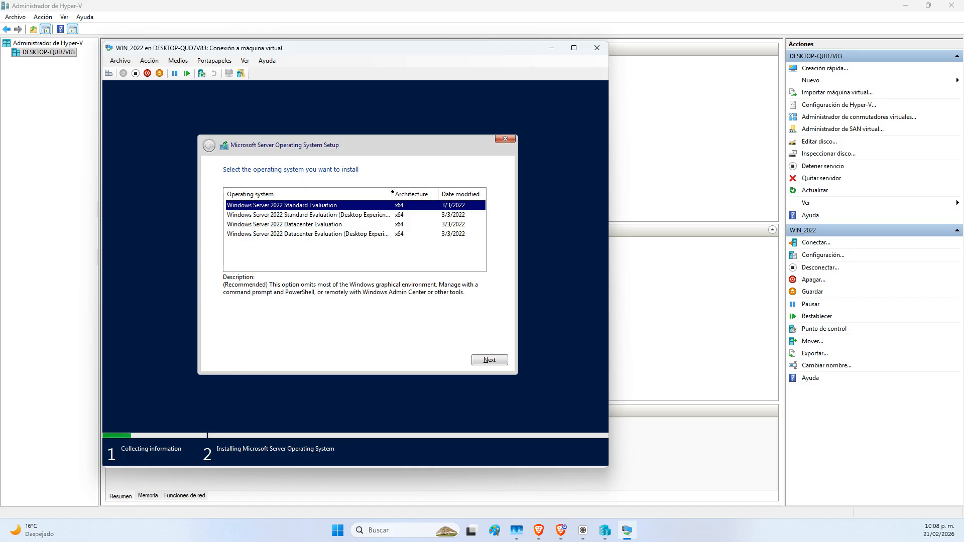
pyautogui.moveTo(392, 193); pyautogui.dragTo(404, 192)
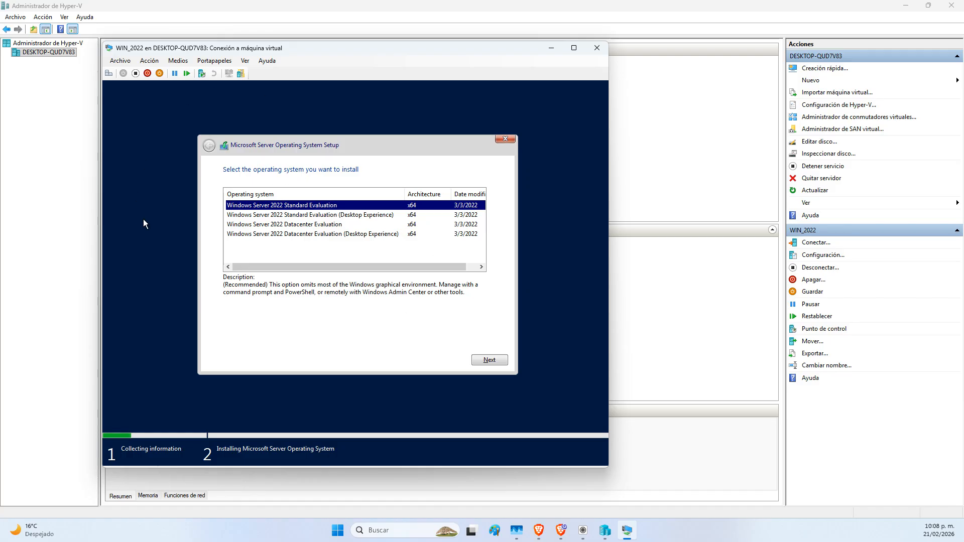
pyautogui.click(334, 216)
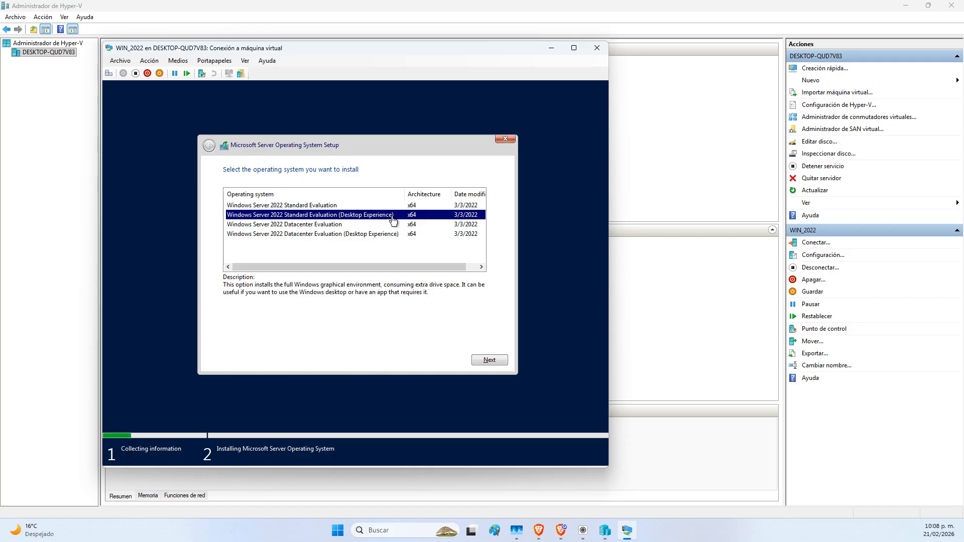
pyautogui.click(290, 207)
pyautogui.click(298, 216)
pyautogui.click(298, 225)
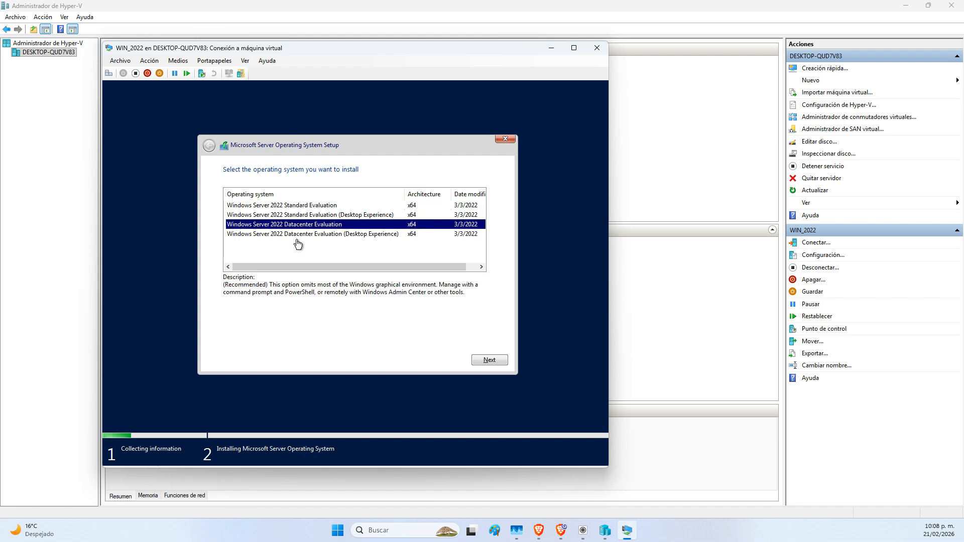
pyautogui.click(297, 233)
pyautogui.click(309, 224)
pyautogui.click(311, 215)
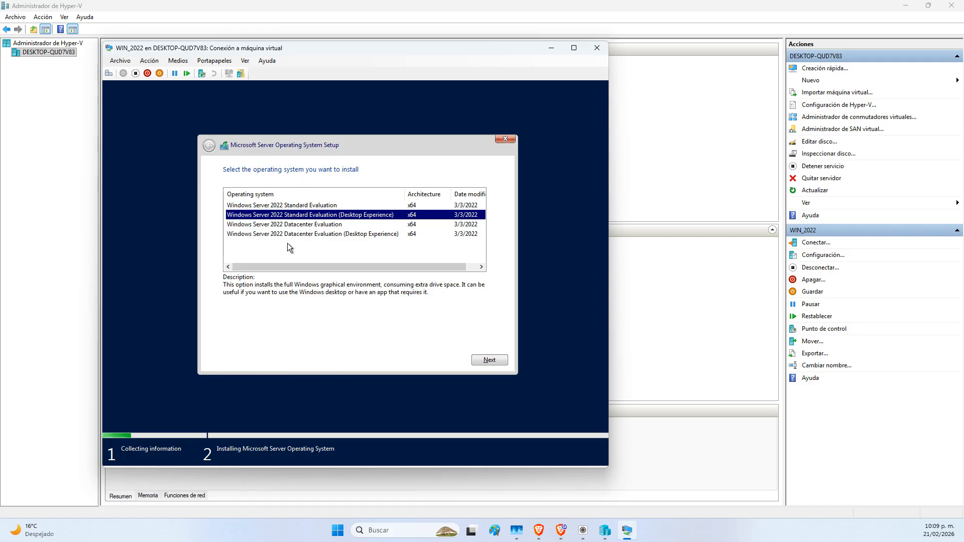
pyautogui.click(270, 206)
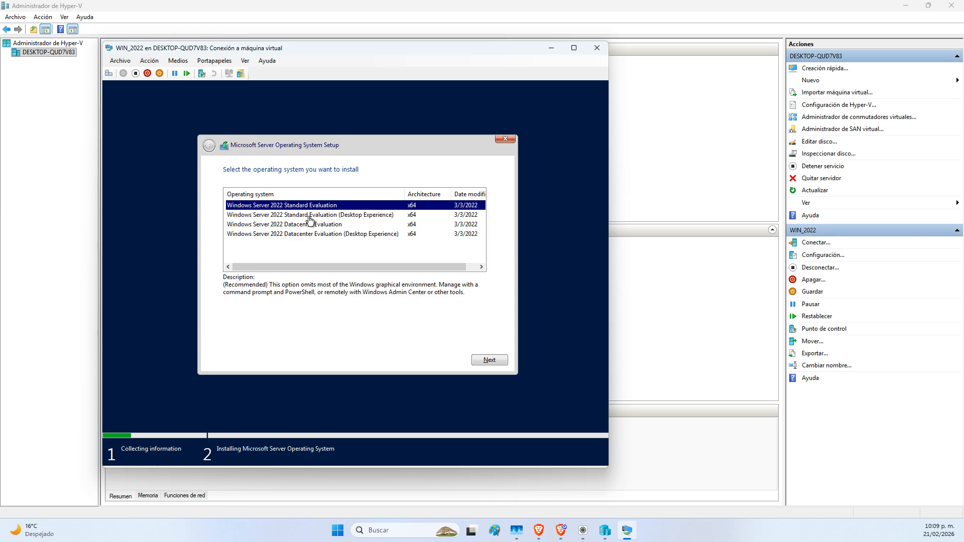
pyautogui.click(309, 217)
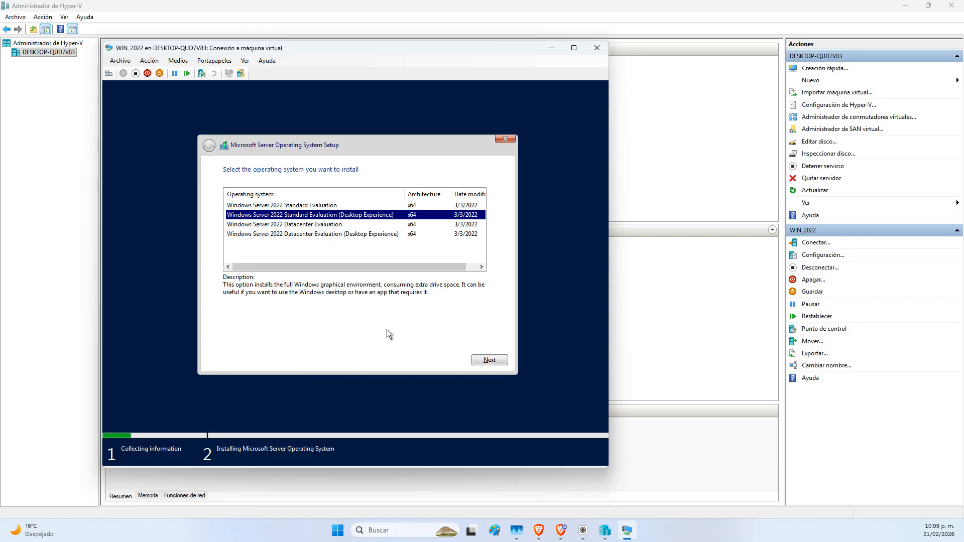
# Confirm the edition, accept the Microsoft Software License Terms, and continue
pyautogui.click(490, 361)
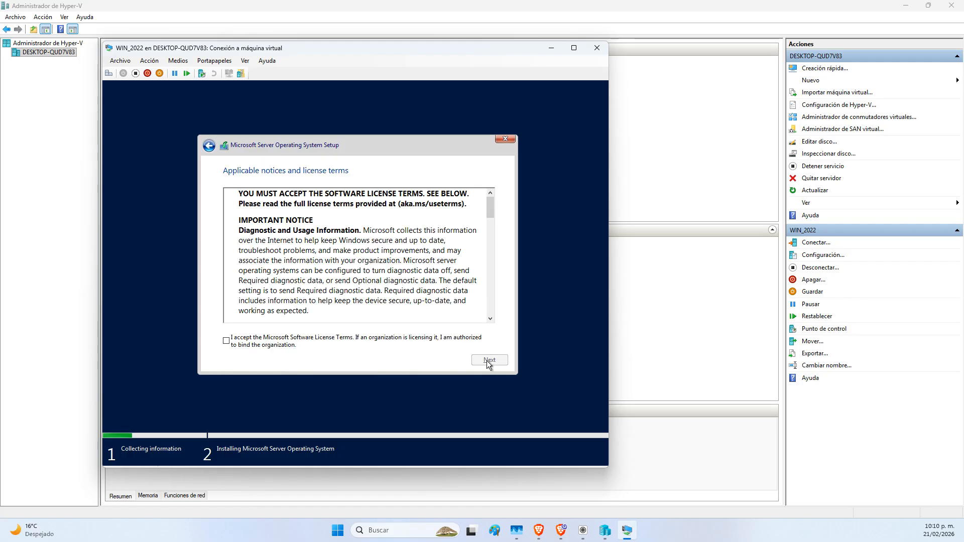
pyautogui.click(270, 338)
pyautogui.click(490, 360)
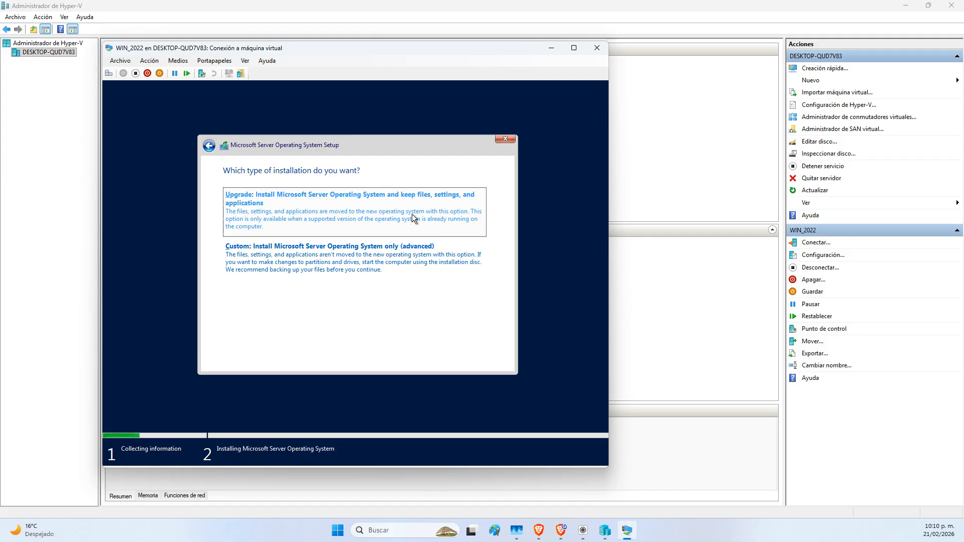
# Choose 'Custom: Install Microsoft Server Operating System only (advanced)'
pyautogui.click(367, 273)
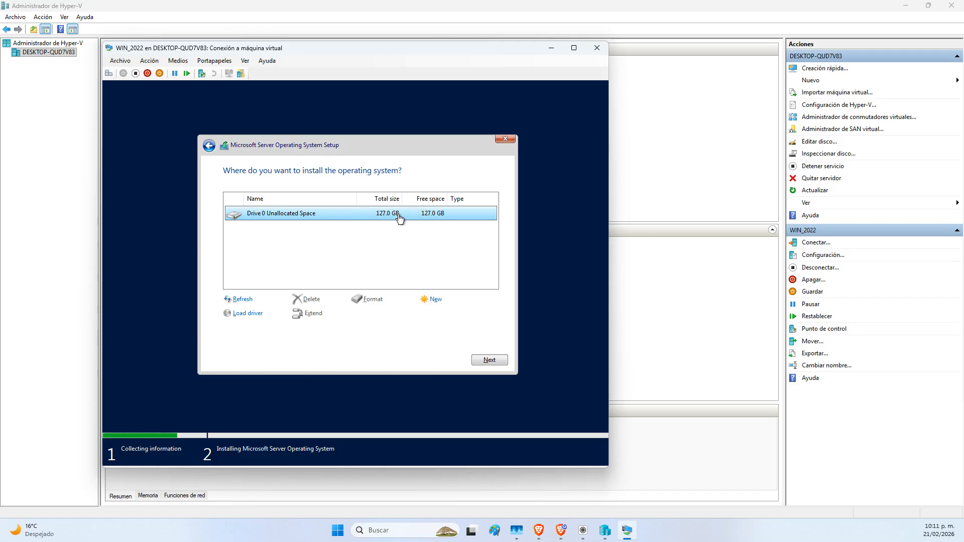
# Start installing onto Drive 0 Unallocated Space (127.0 GB)
pyautogui.click(491, 362)
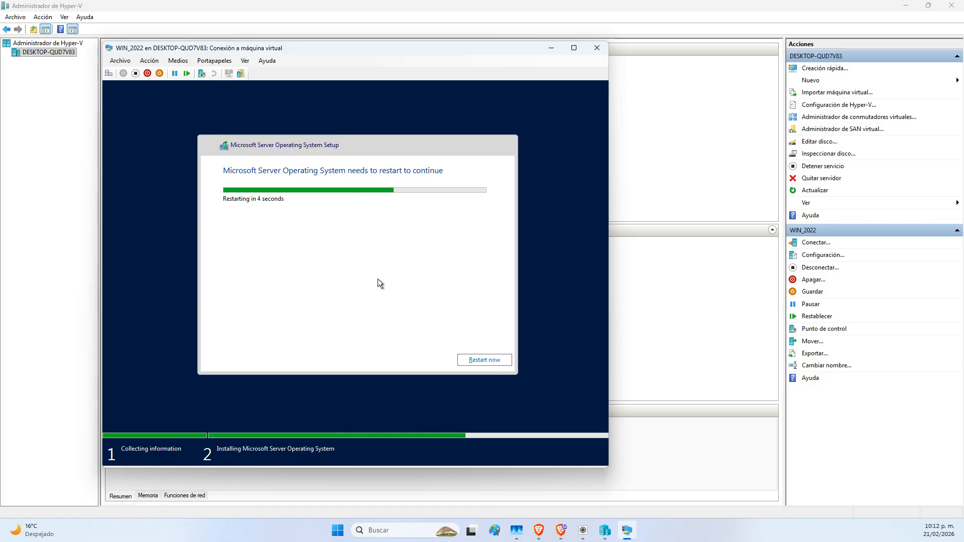
# Restart WIN_2022 now so setup continues to the Customize settings page
pyautogui.click(481, 359)
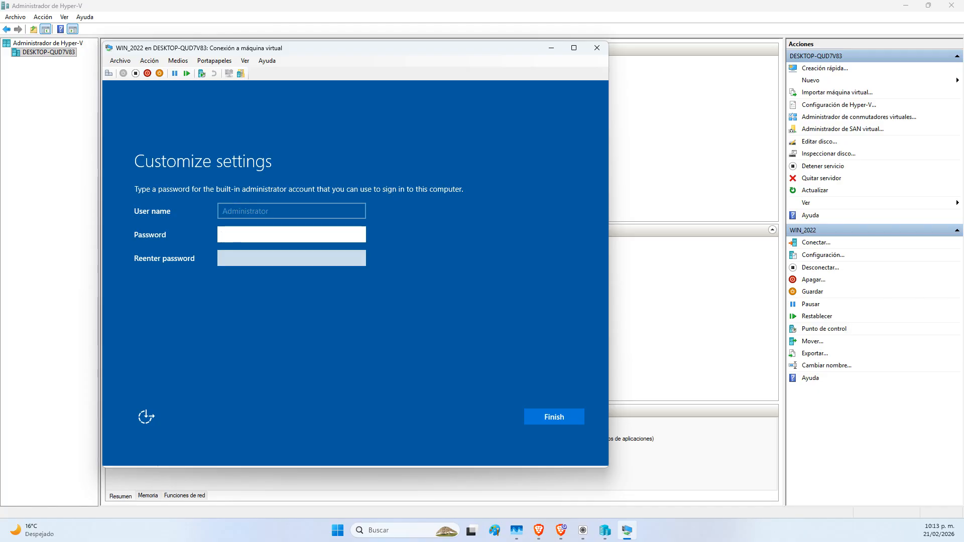
# Enter the built-in Administrator password, re-enter it to confirm, and finish setup
pyautogui.write('P@ssw0rd')
pyautogui.press('Tab')
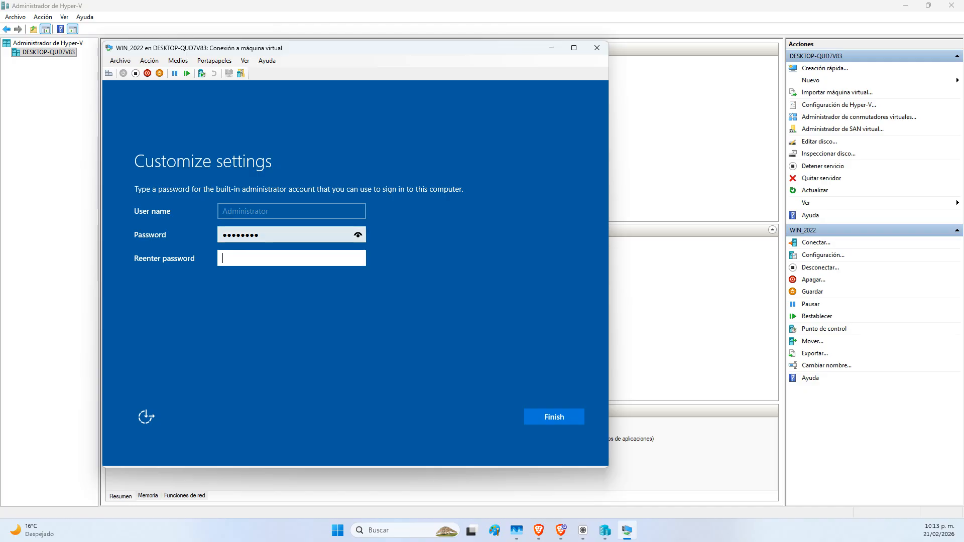
pyautogui.write('P@ssw0r')
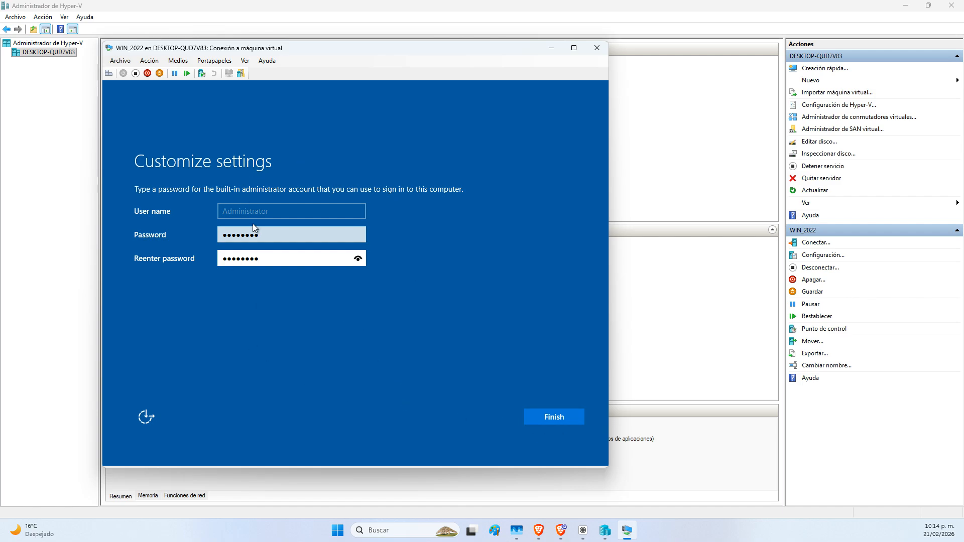
pyautogui.click(551, 415)
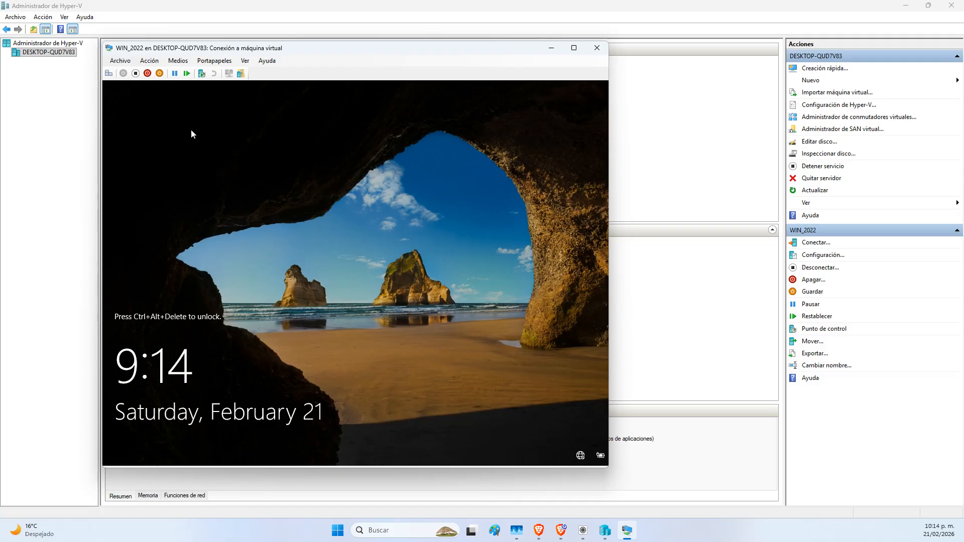
# Send Ctrl+Alt+Del to WIN_2022 and sign in as Administrator with the account password
pyautogui.click(108, 74)
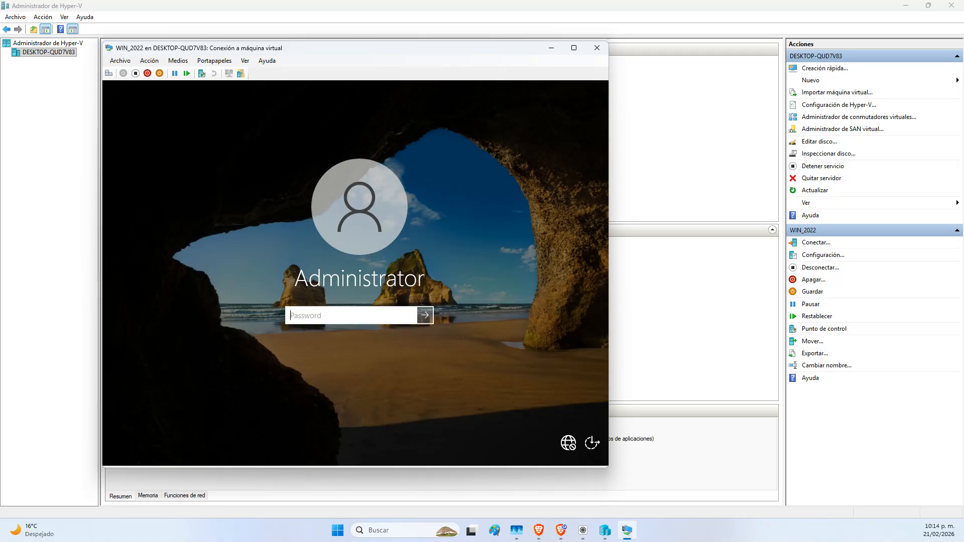
pyautogui.write('P•••')
pyautogui.press('Return')
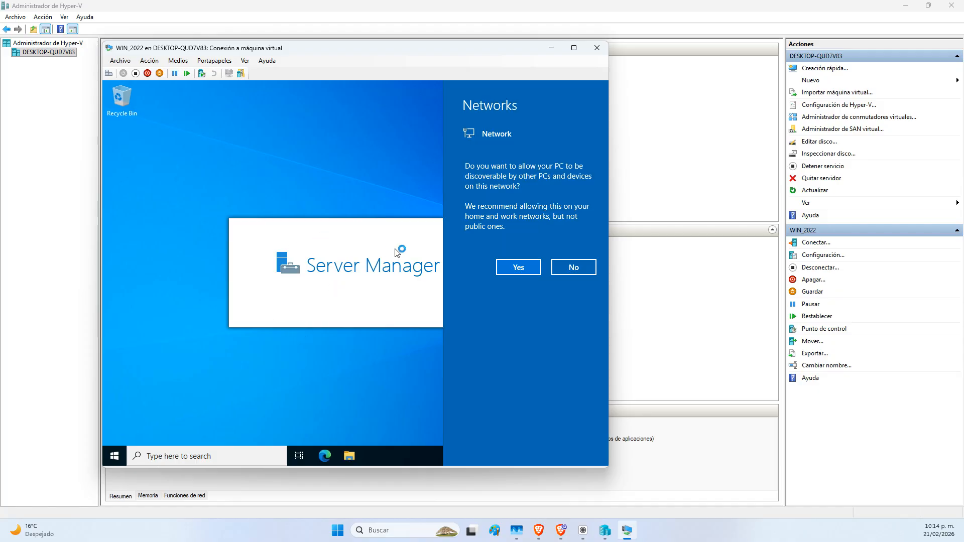
# Decline network discovery and dismiss the display size prompt and Windows Admin Center popup
pyautogui.click(575, 267)
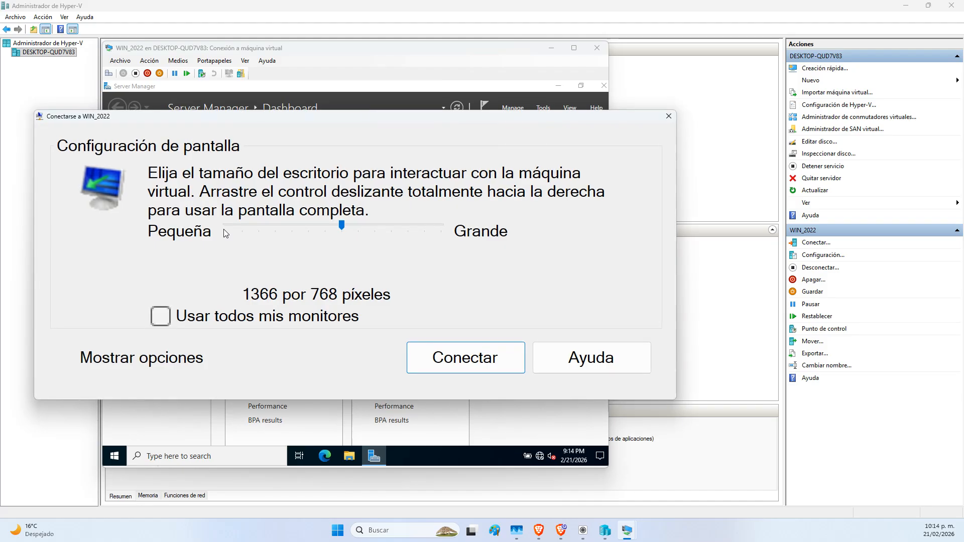
pyautogui.click(669, 118)
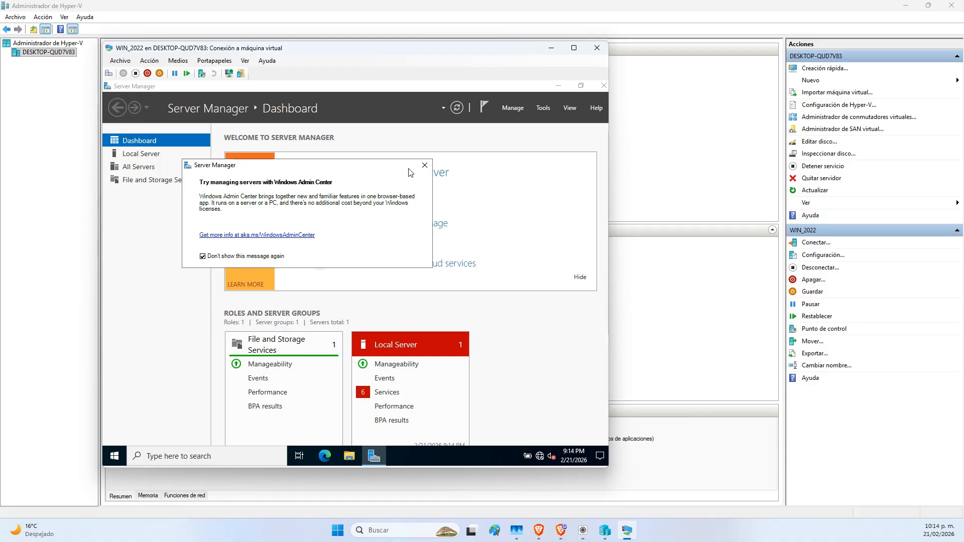
pyautogui.click(425, 166)
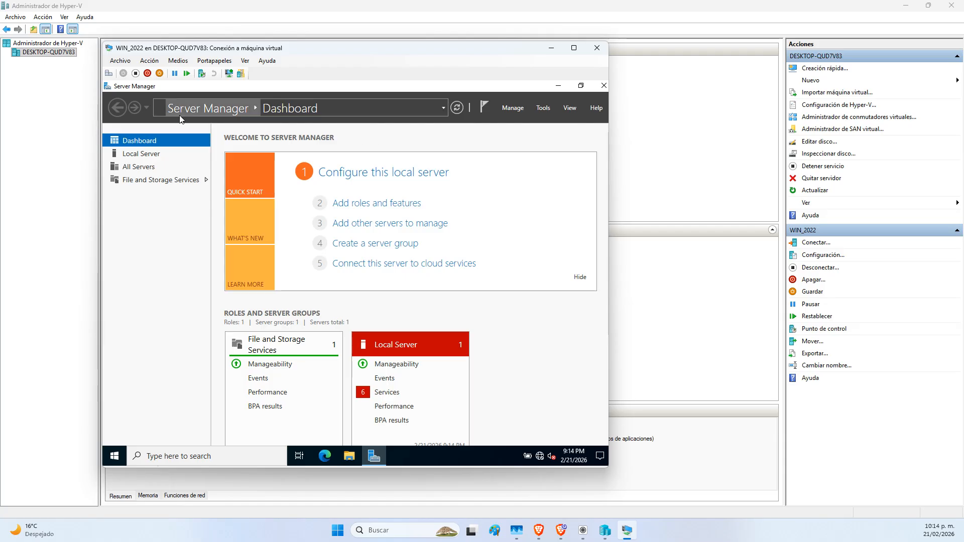
# In Server Manager Properties, turn on 'Do not start Server Manager automatically at logon'
pyautogui.click(517, 108)
pyautogui.click(528, 171)
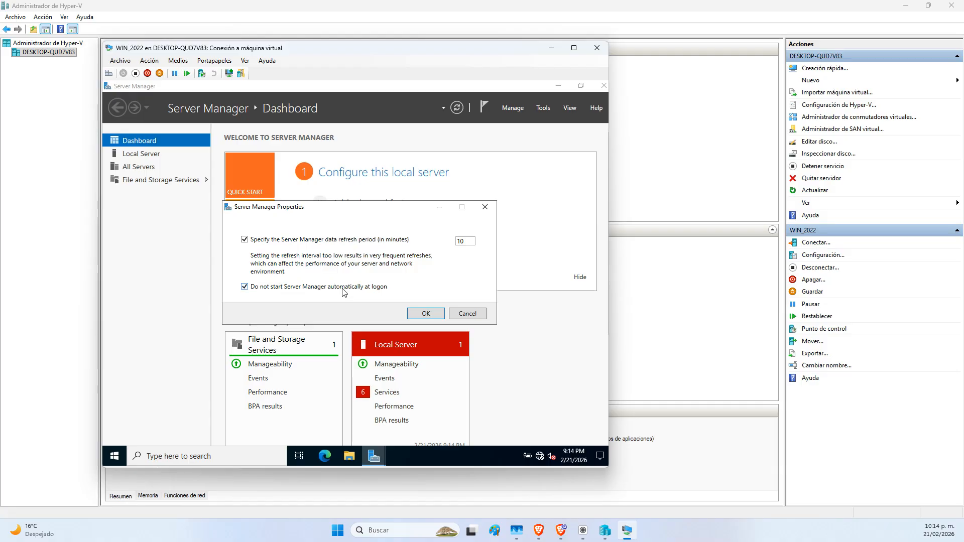
pyautogui.click(426, 313)
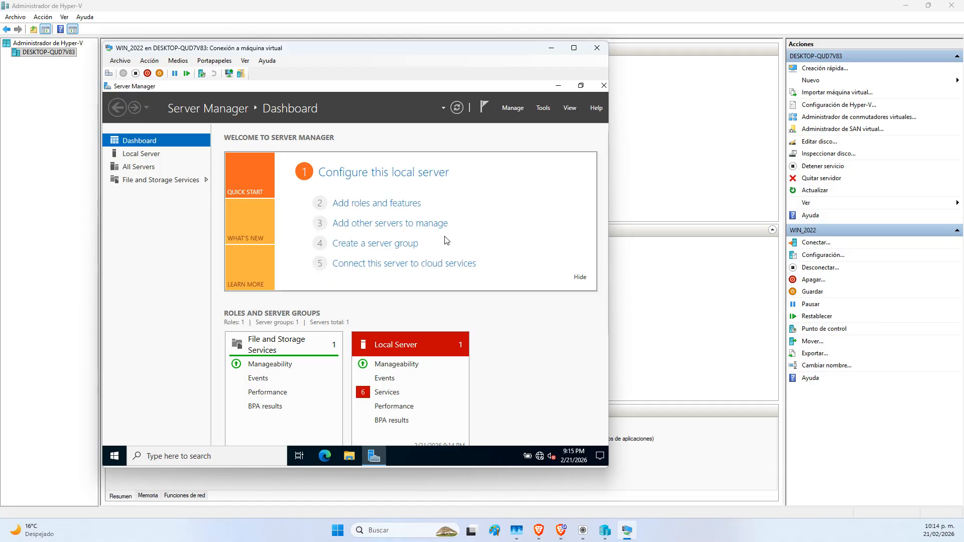
# Close Server Manager and shut down WIN_2022 with the reason 'Other (Planned)'
pyautogui.click(605, 87)
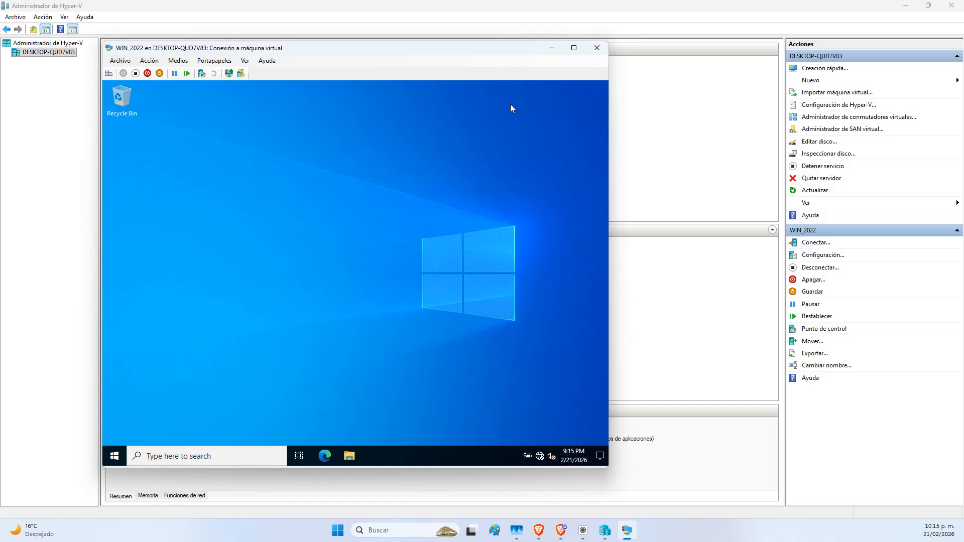
pyautogui.click(115, 456)
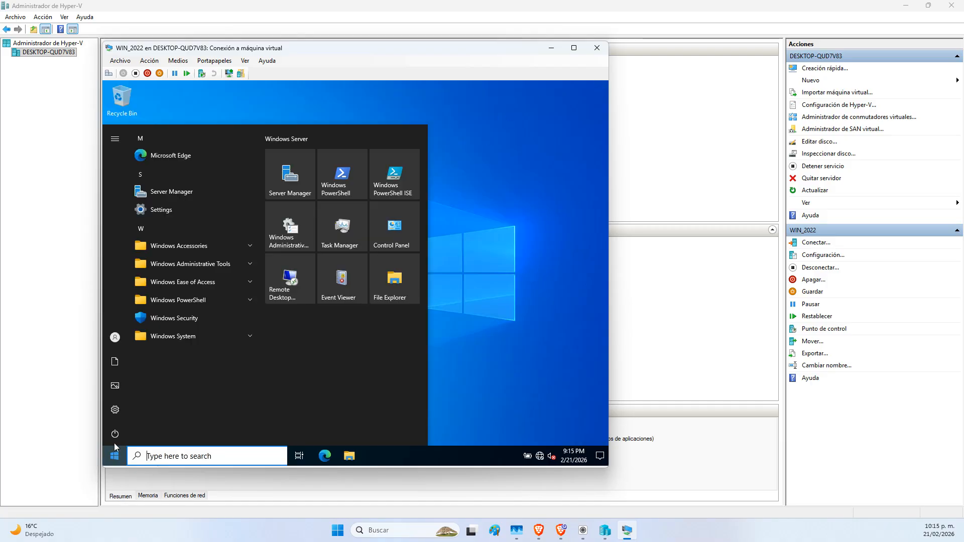
pyautogui.click(115, 434)
pyautogui.click(137, 395)
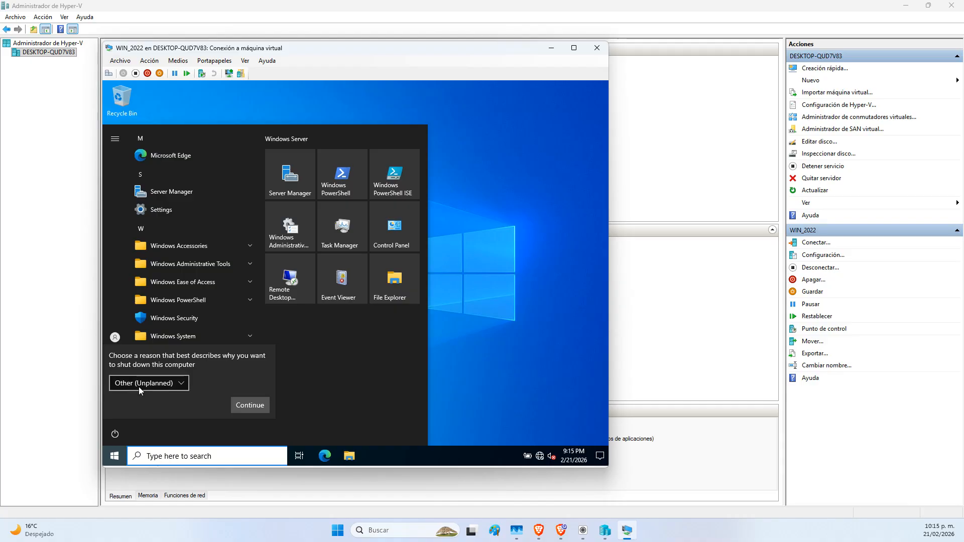
pyautogui.click(139, 386)
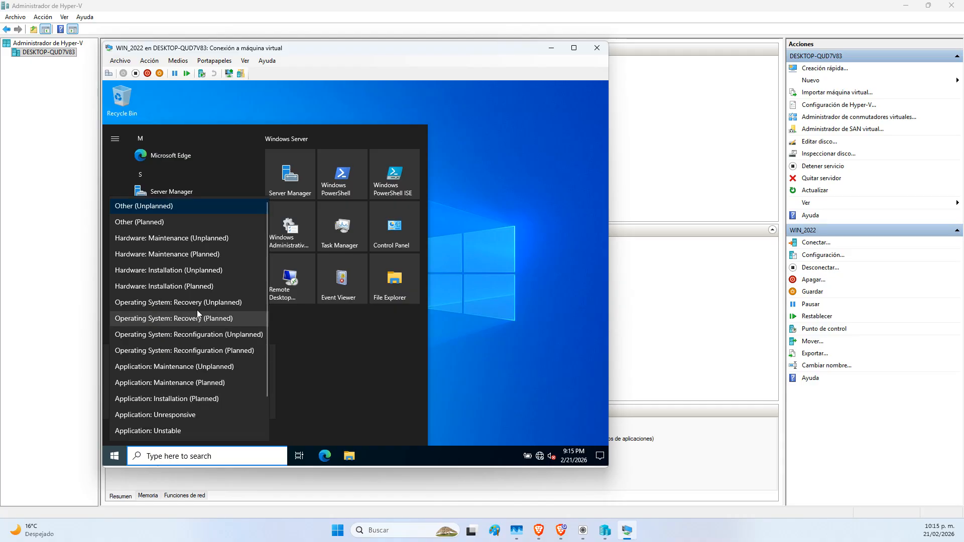
pyautogui.click(153, 224)
pyautogui.click(239, 405)
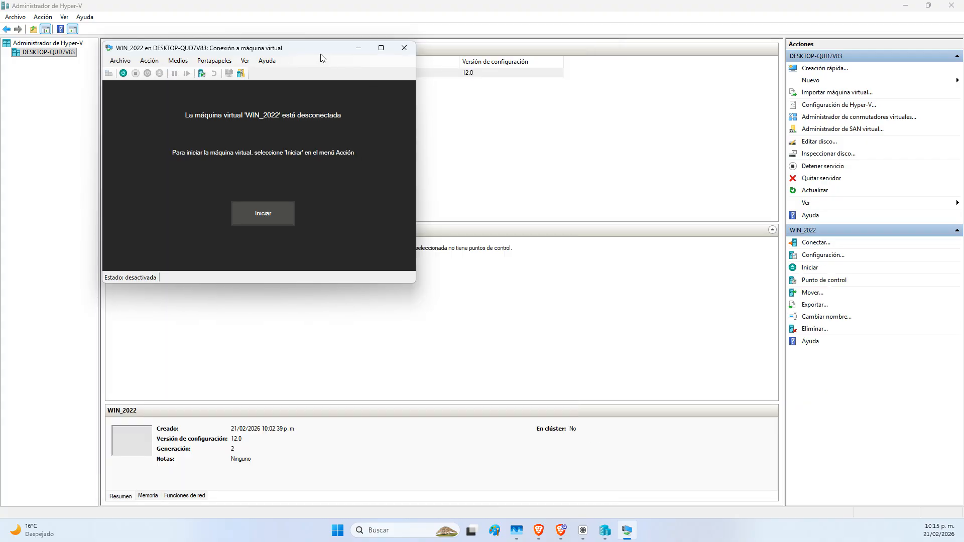
# Close the connection window, then reopen WIN_2022's connection and settings windows and close both again
pyautogui.click(404, 48)
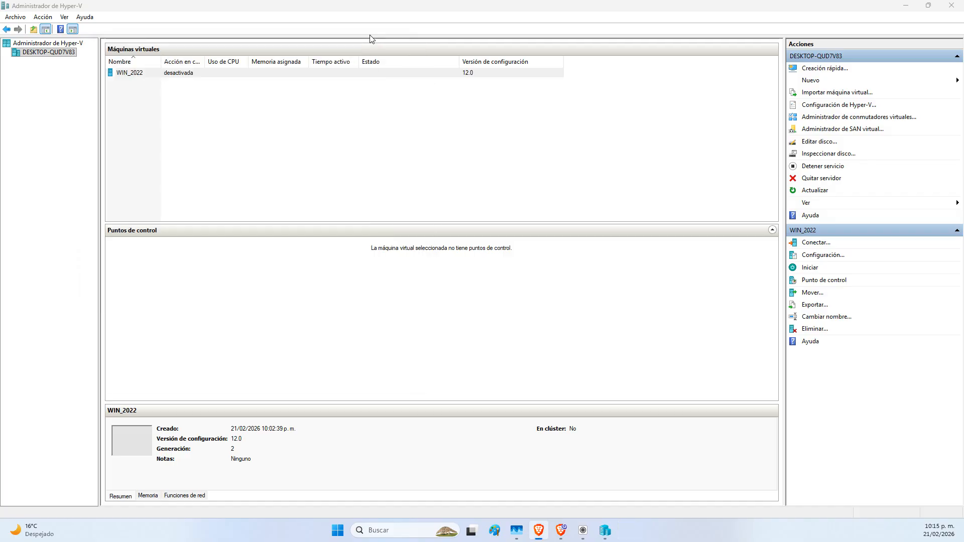
pyautogui.rightClick(172, 78)
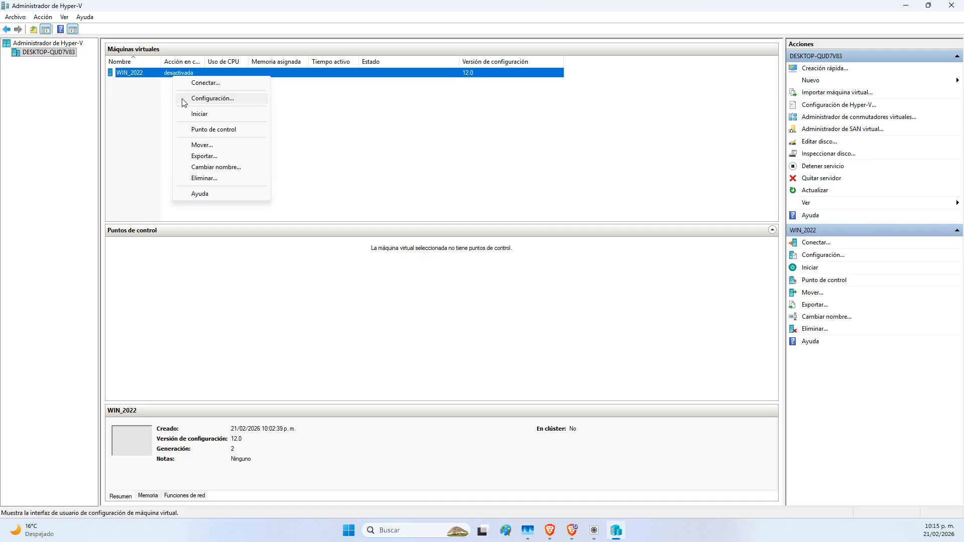
pyautogui.click(206, 84)
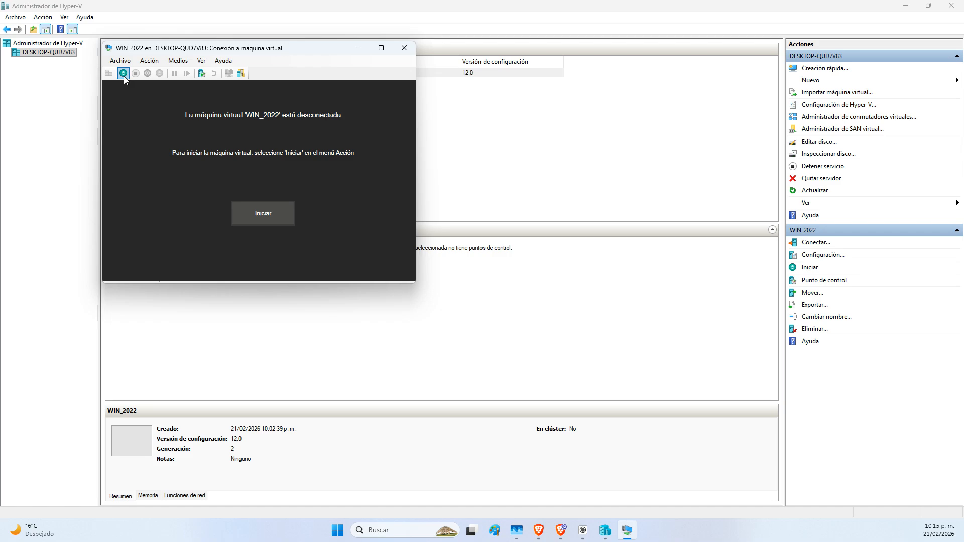
pyautogui.click(126, 64)
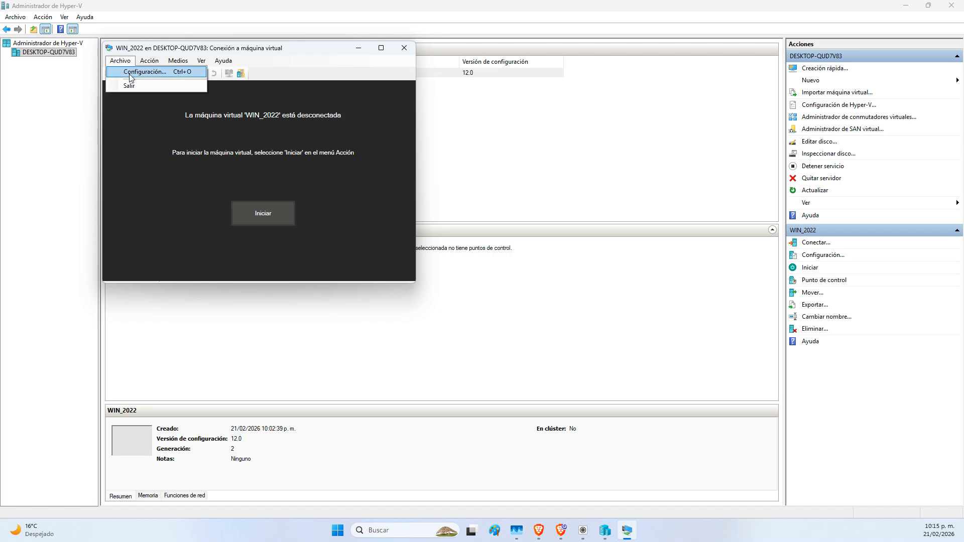
pyautogui.click(131, 73)
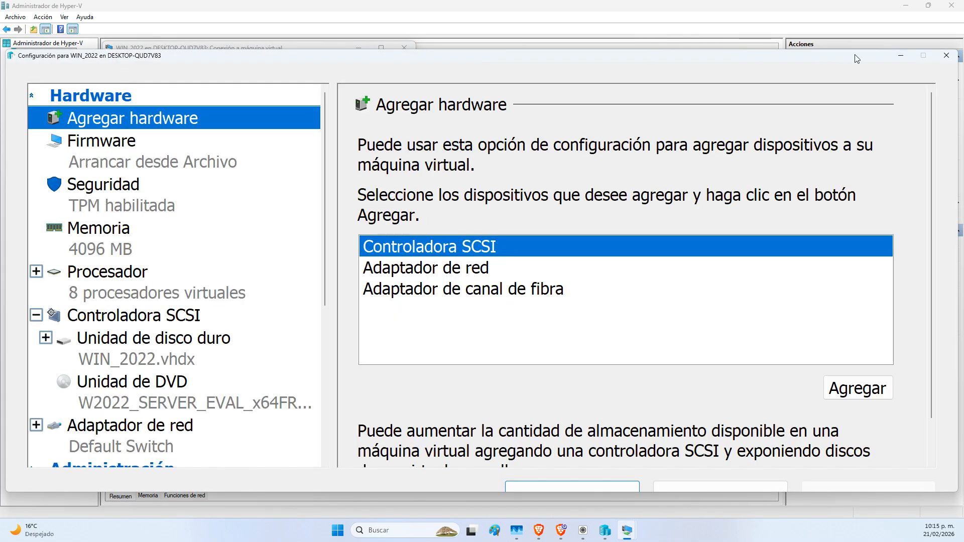
pyautogui.click(947, 55)
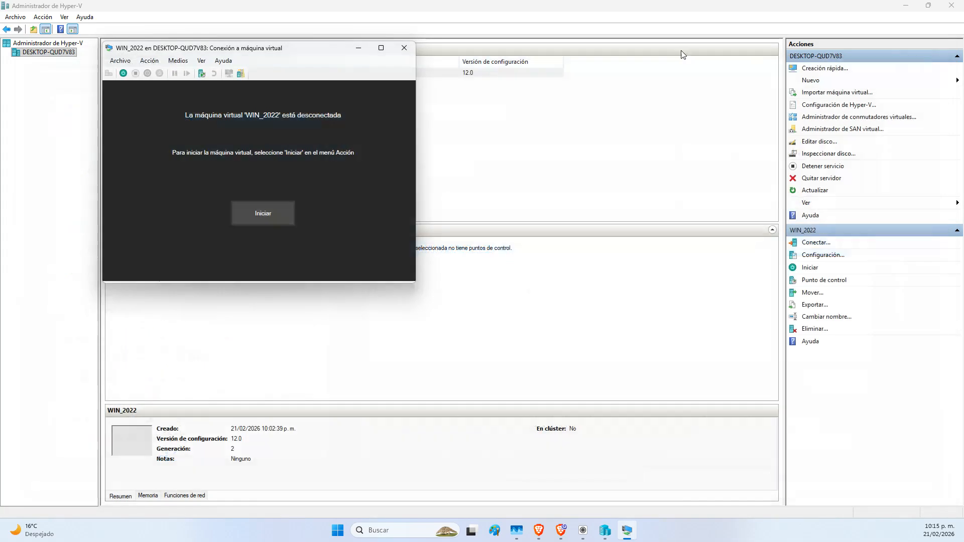
pyautogui.click(404, 47)
# Open WIN_2022's Configuración window and select Firmware to view the boot order
pyautogui.rightClick(167, 77)
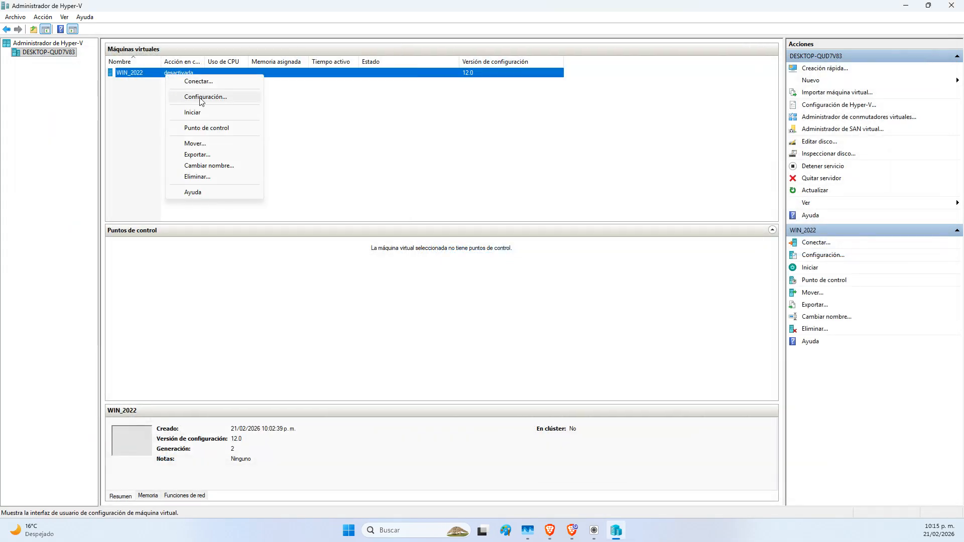
pyautogui.click(201, 97)
pyautogui.moveTo(423, 95); pyautogui.dragTo(196, 92)
pyautogui.click(183, 147)
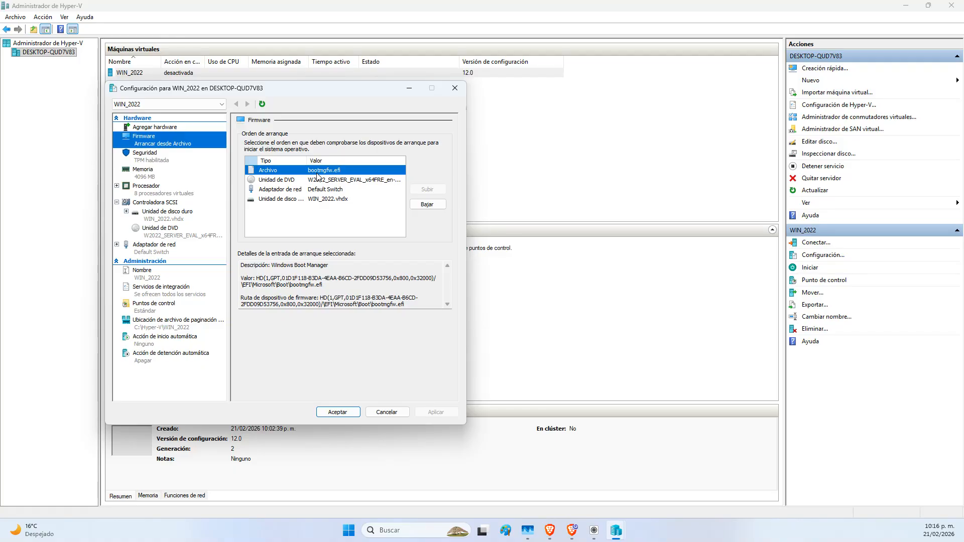
# Cancel the settings, connect to and start WIN_2022, and bring up its Administrator sign-in screen
pyautogui.click(386, 412)
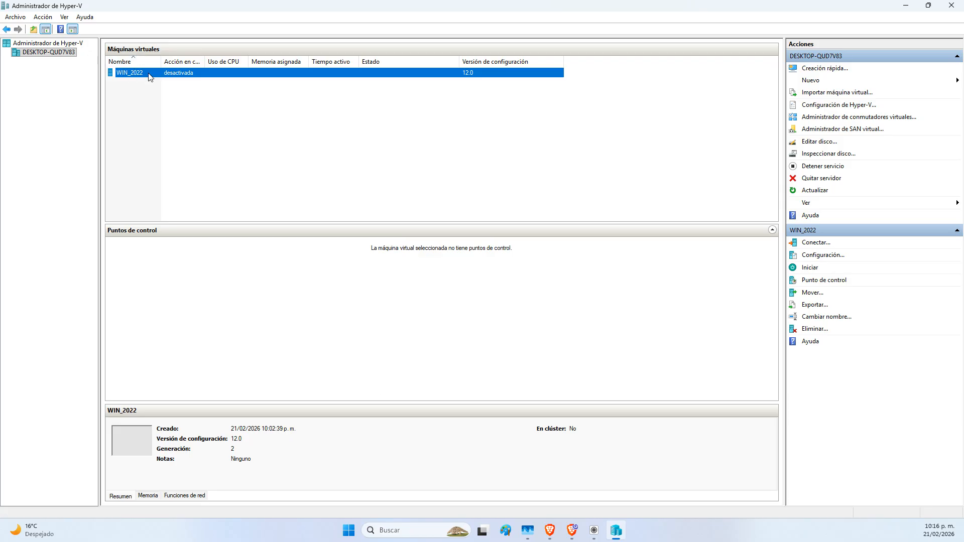
pyautogui.rightClick(149, 77)
pyautogui.click(189, 78)
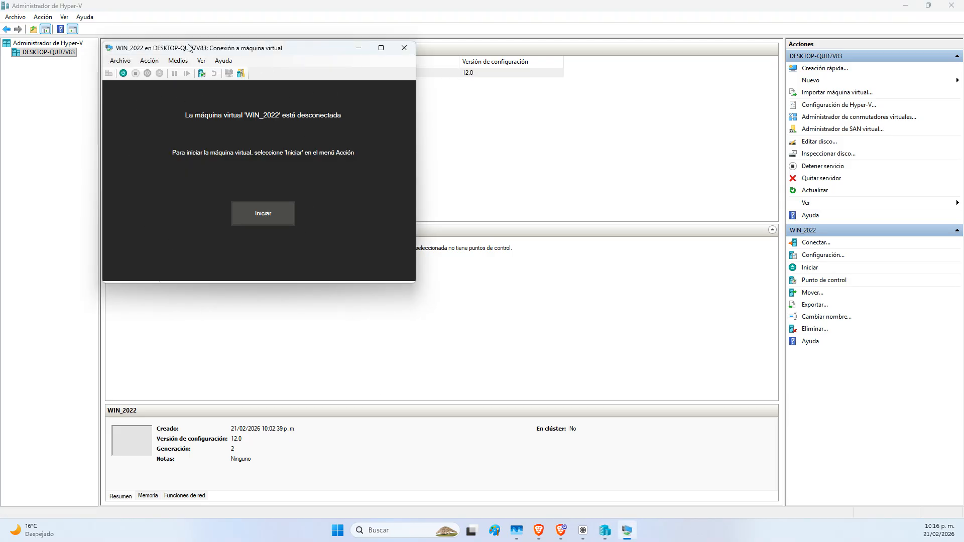
pyautogui.click(122, 74)
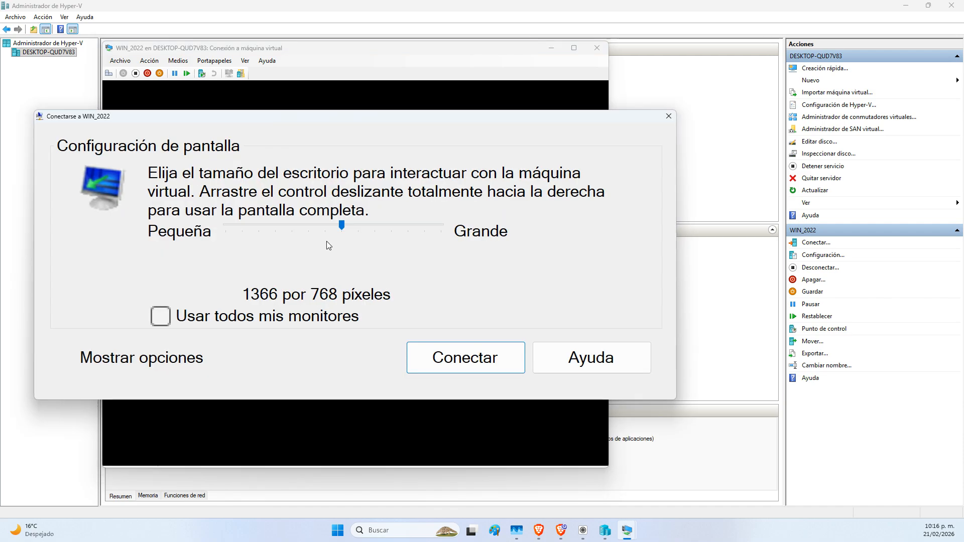
pyautogui.click(668, 117)
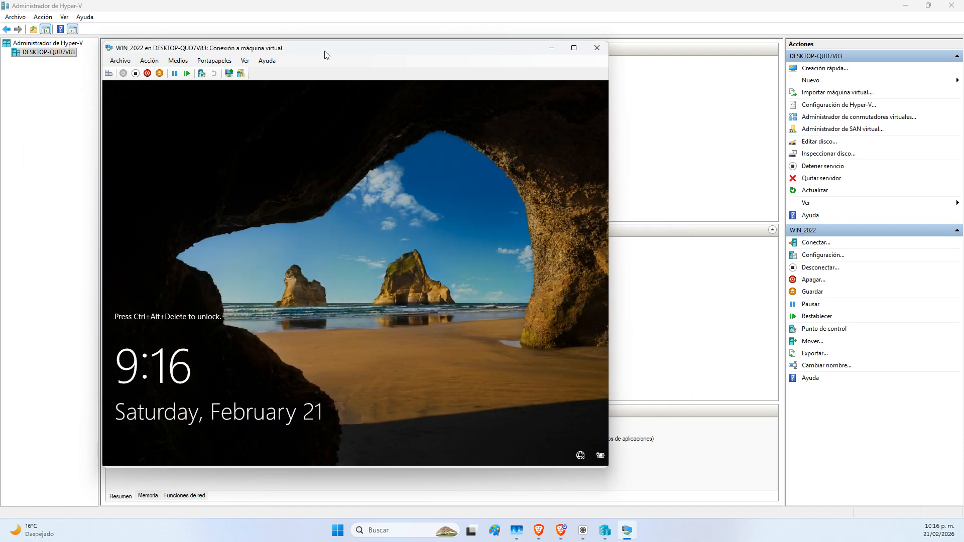
pyautogui.click(109, 74)
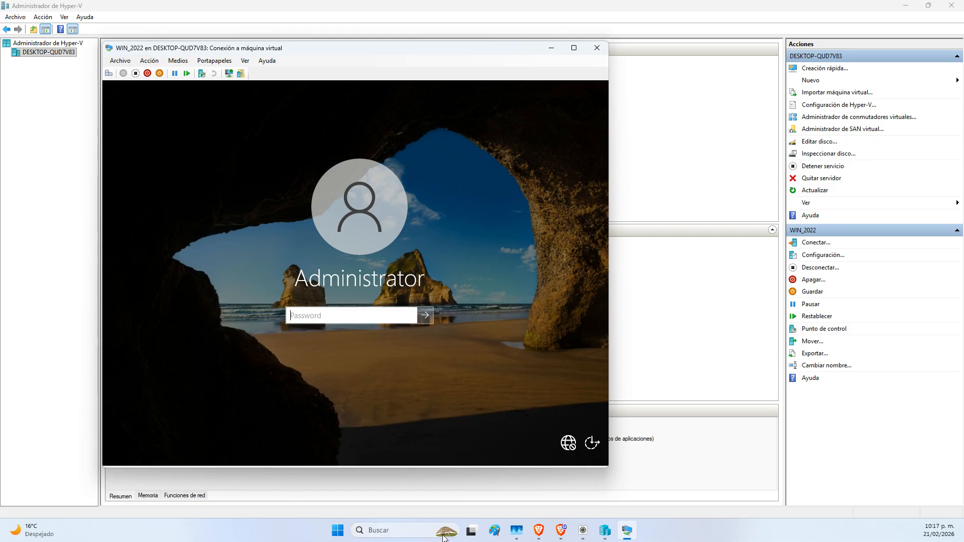
pyautogui.moveTo(561, 532)
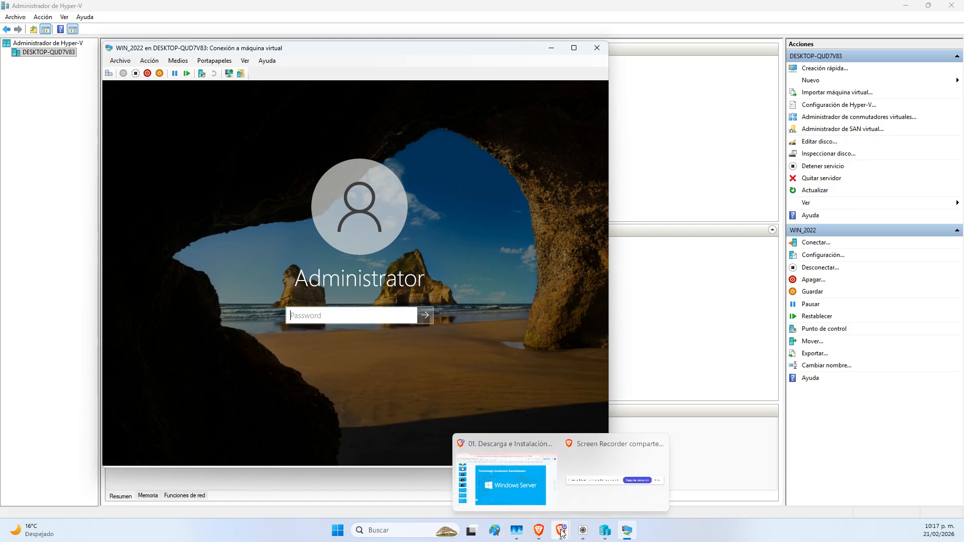
pyautogui.click(479, 486)
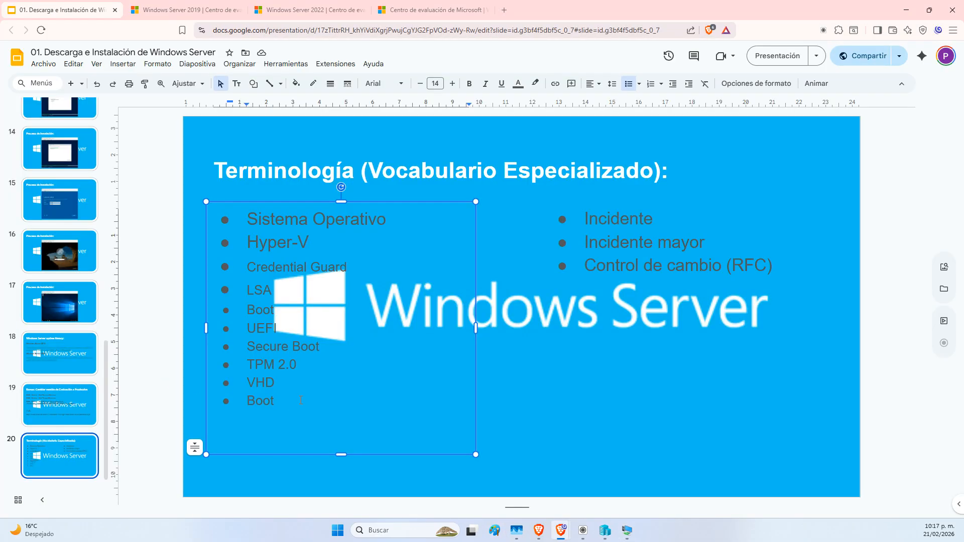
# Append ' (EFI)' after UEFI and insert a new blank bullet after the first Boot item
pyautogui.click(280, 327)
pyautogui.write('(EFI)')
pyautogui.click(294, 309)
pyautogui.press('Return')
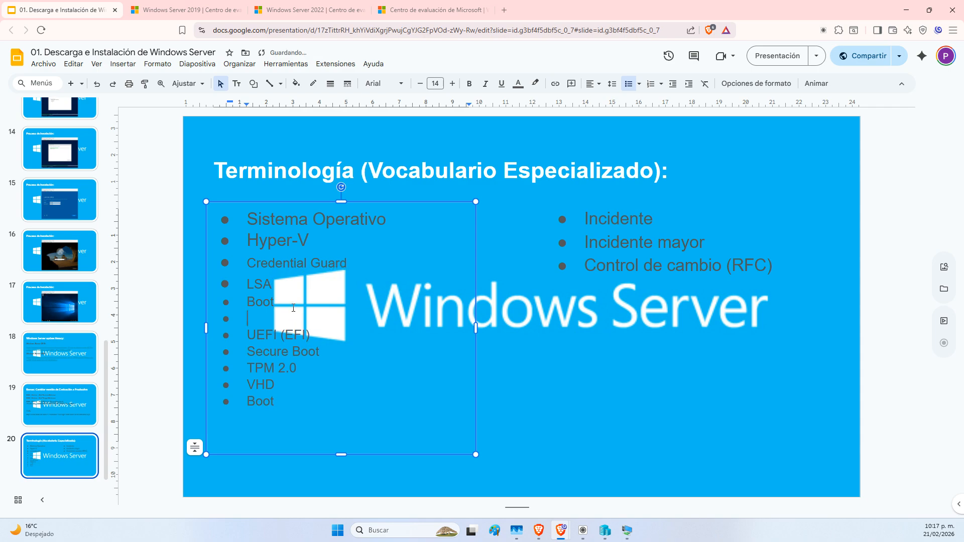
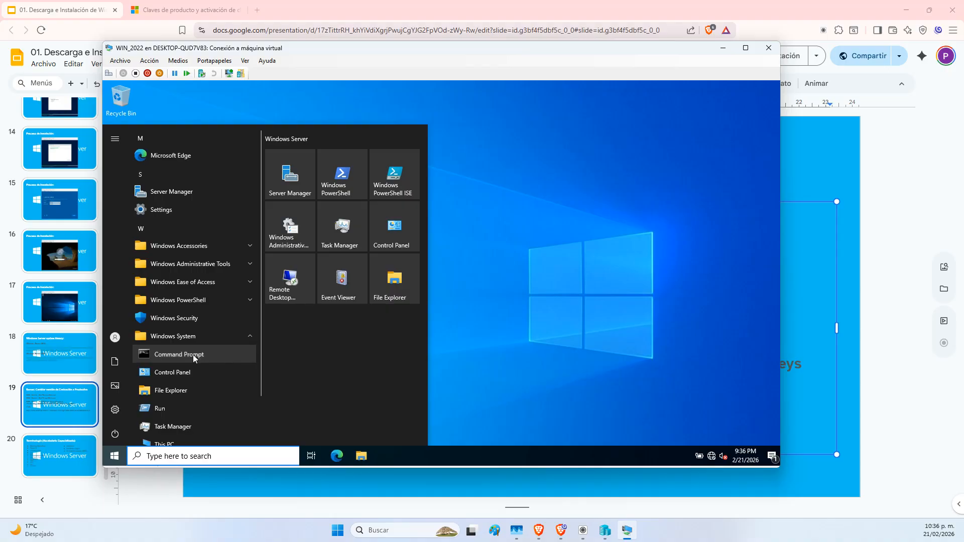
# Open an administrator Command Prompt in the VM and move its window up and left
pyautogui.moveTo(305, 382)
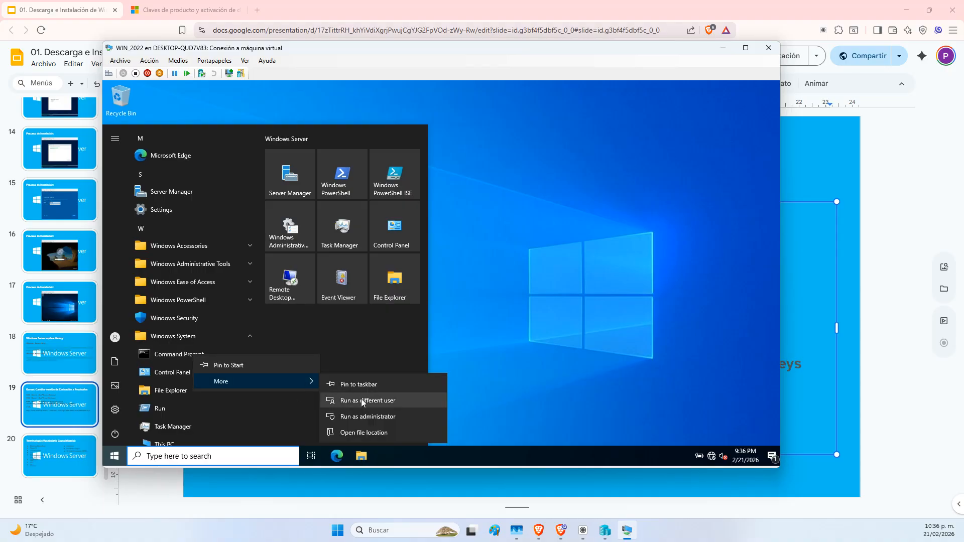
pyautogui.click(368, 415)
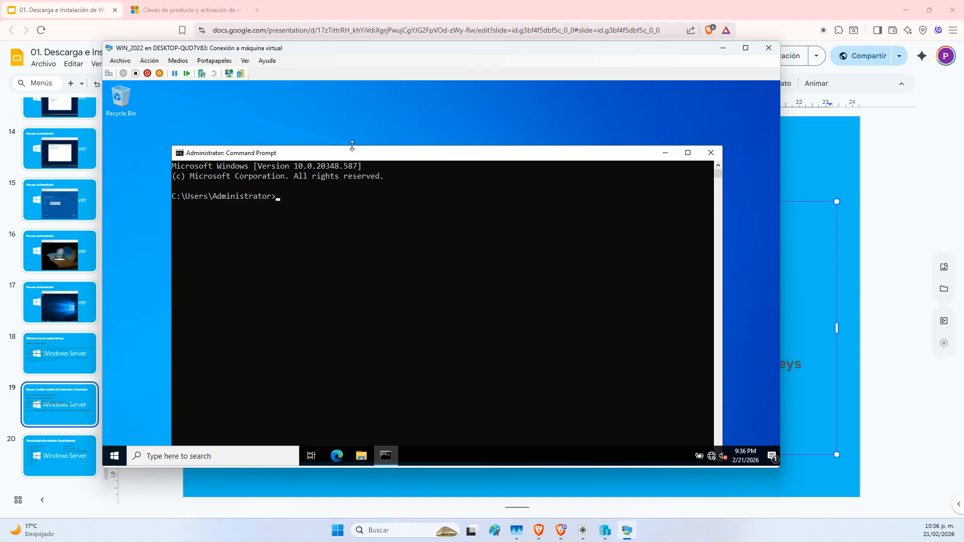
pyautogui.moveTo(351, 154); pyautogui.dragTo(340, 102)
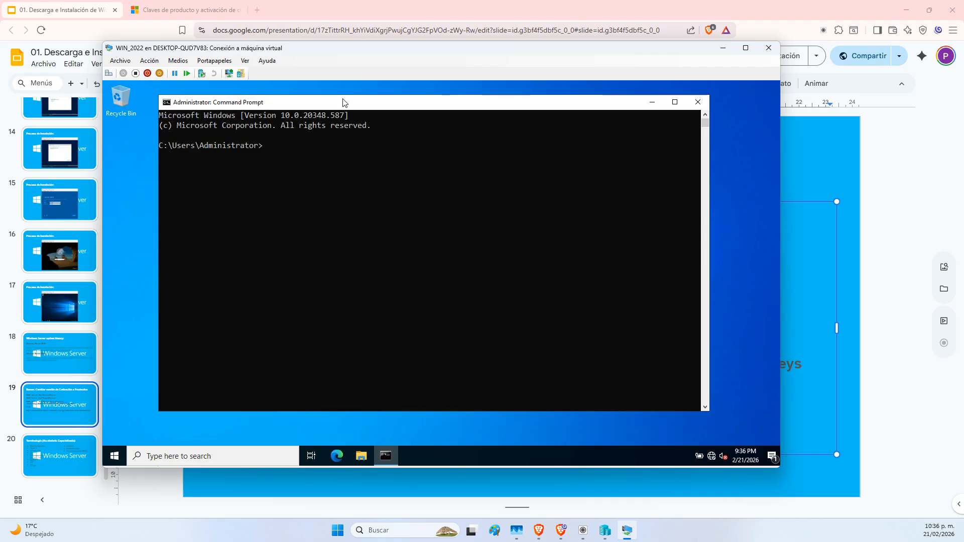
# Copy 'DISM /Online /Get-CurrentEdition' from the slide deck, then return to the VM window
pyautogui.click(564, 536)
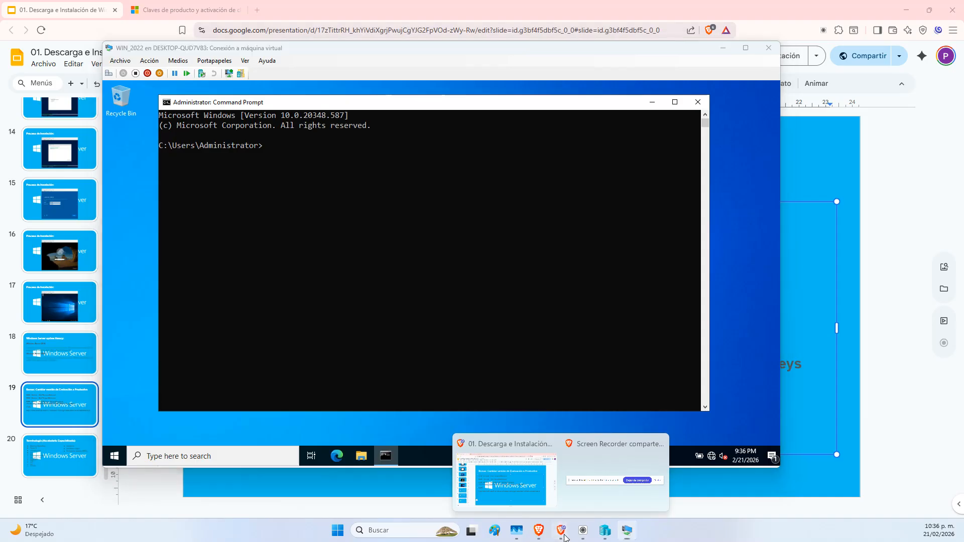
pyautogui.click(523, 487)
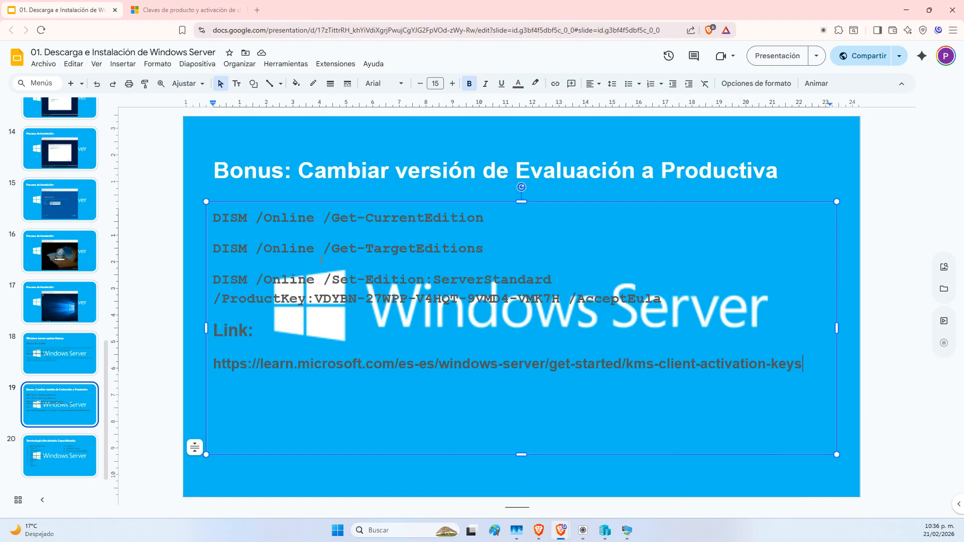
pyautogui.moveTo(491, 218); pyautogui.dragTo(348, 218)
pyautogui.moveTo(219, 214); pyautogui.dragTo(213, 218)
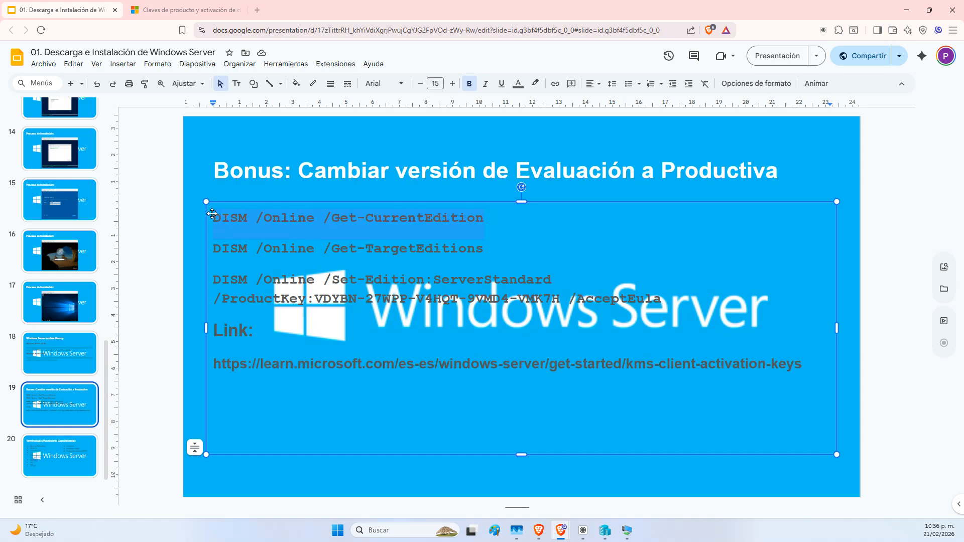
pyautogui.rightClick(232, 217)
pyautogui.click(270, 244)
pyautogui.click(627, 530)
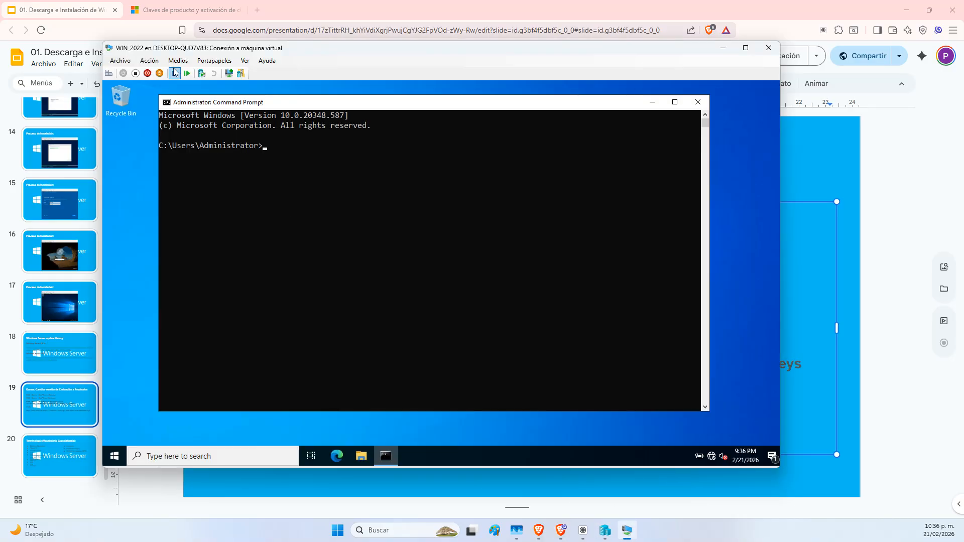
# Paste and run 'DISM /Online /Get-CurrentEdition' in the VM's Command Prompt
pyautogui.click(214, 61)
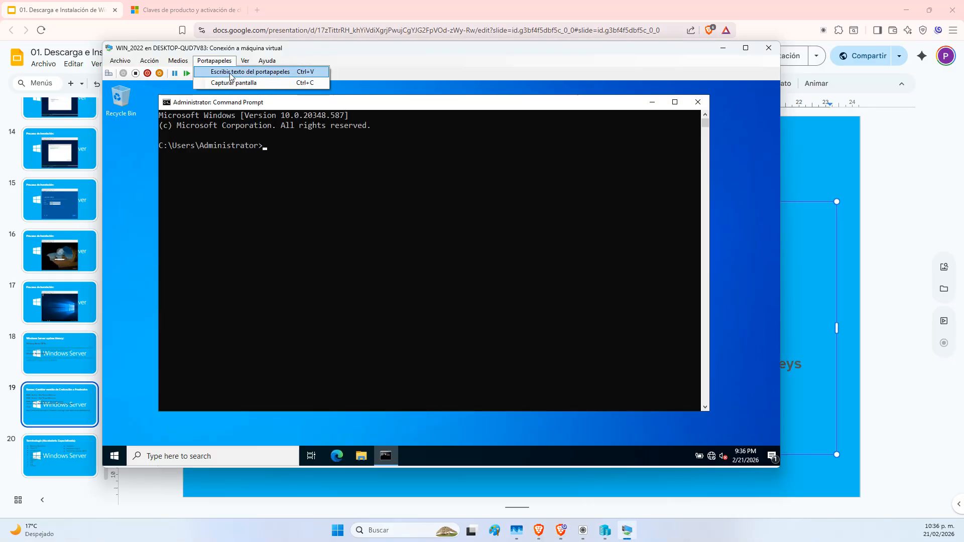
pyautogui.click(231, 72)
pyautogui.press('Return')
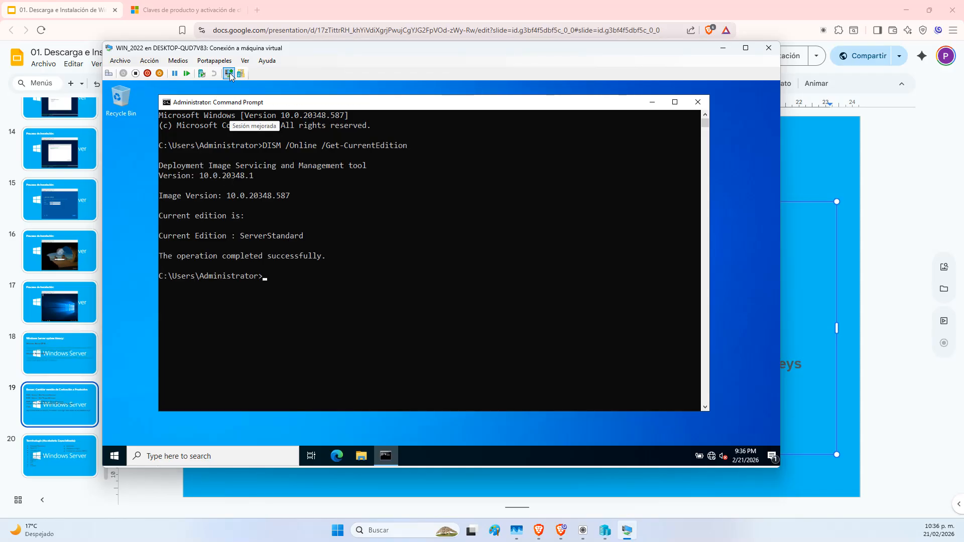
# Highlight the 'Current Edition : ServerStandard' result, then launch Windows Settings from Start
pyautogui.click(160, 236)
pyautogui.moveTo(161, 237); pyautogui.dragTo(302, 242)
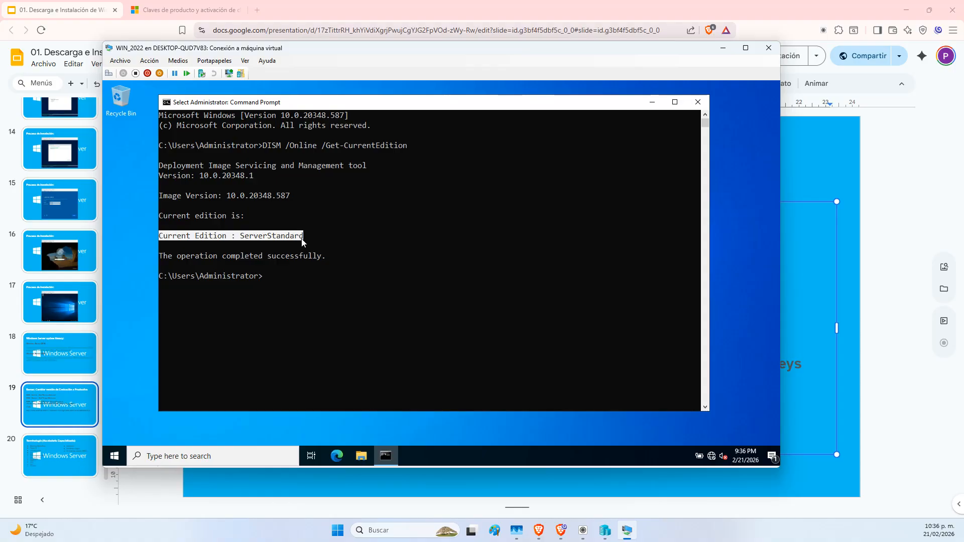
pyautogui.click(115, 457)
pyautogui.click(115, 410)
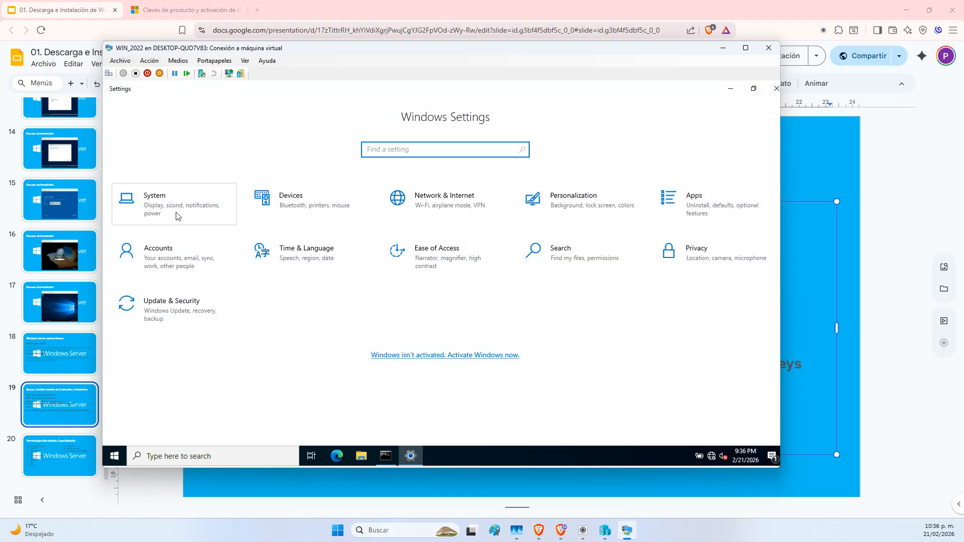
# Check System > About, highlighting the Windows Server 2022 Standard edition, then bring the slides forward
pyautogui.click(176, 216)
pyautogui.scroll(-3, 195, 216)
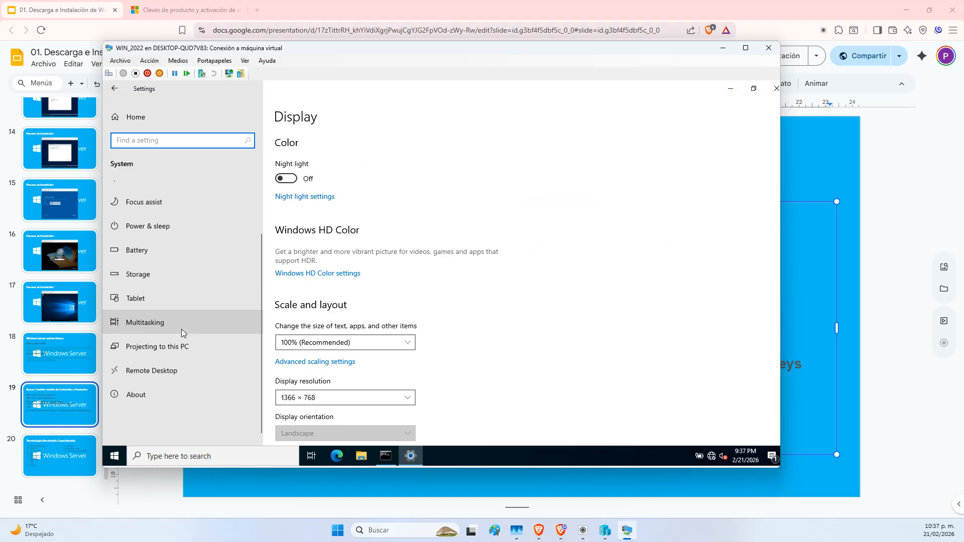
pyautogui.click(158, 391)
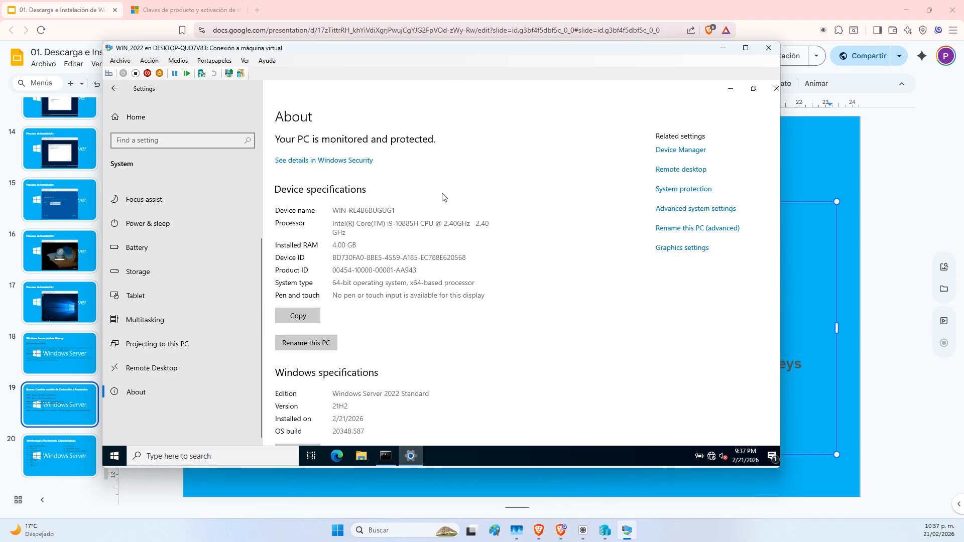
pyautogui.scroll(-3, 508, 283)
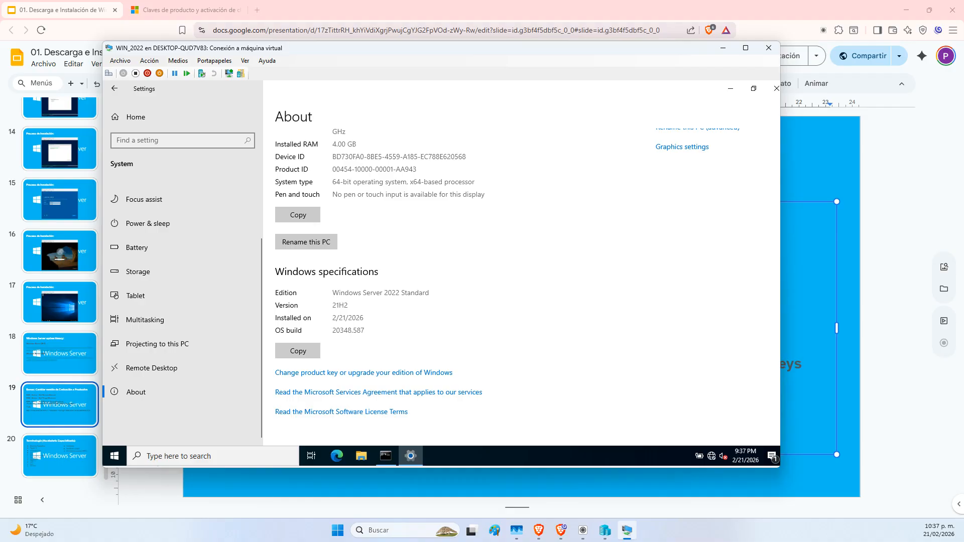
pyautogui.moveTo(340, 292); pyautogui.dragTo(426, 293)
pyautogui.click(342, 292)
pyautogui.click(923, 207)
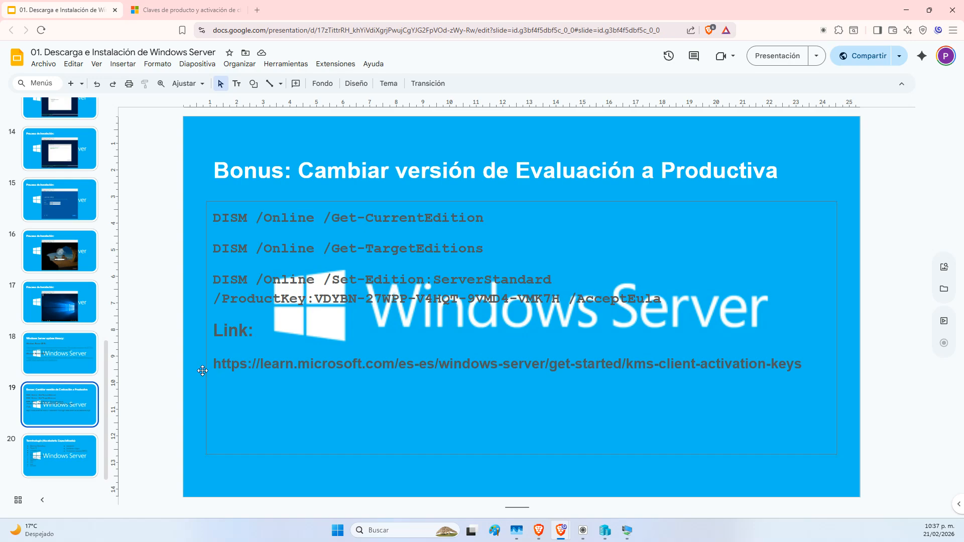
# Select the Control de cambio (RFC) bullet, then shrink the Sistema Operativo and Hyper-V bullets to 16 pt
pyautogui.scroll(-1, 202, 370)
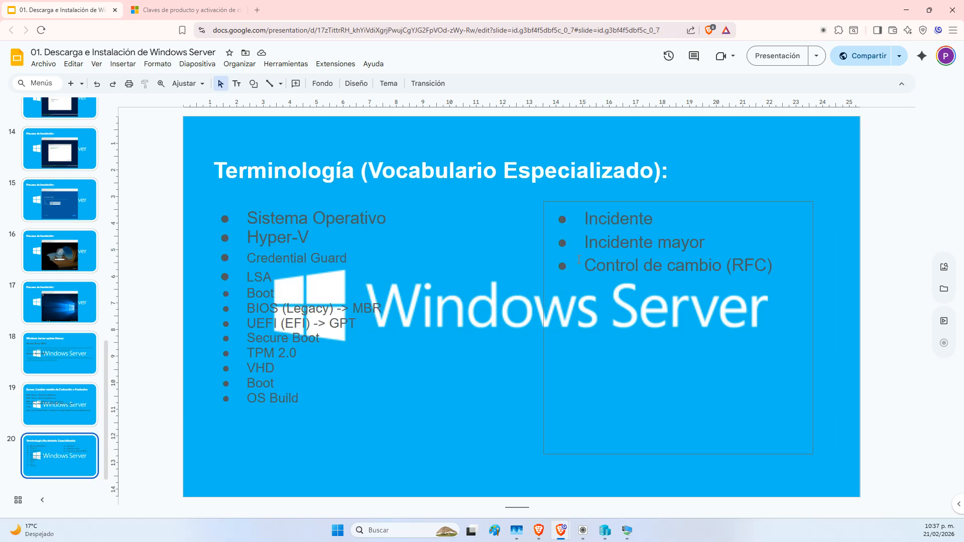
pyautogui.click(611, 219)
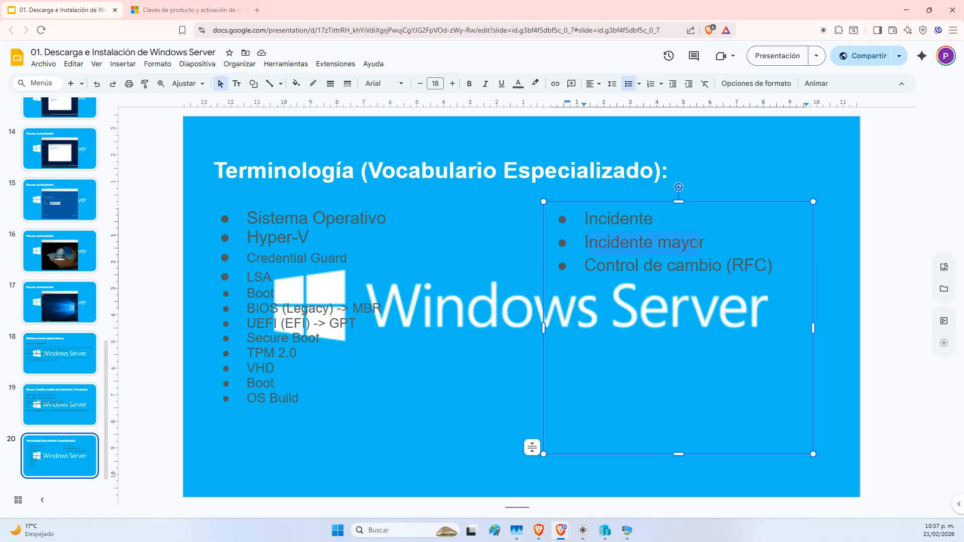
pyautogui.moveTo(589, 266); pyautogui.dragTo(776, 262)
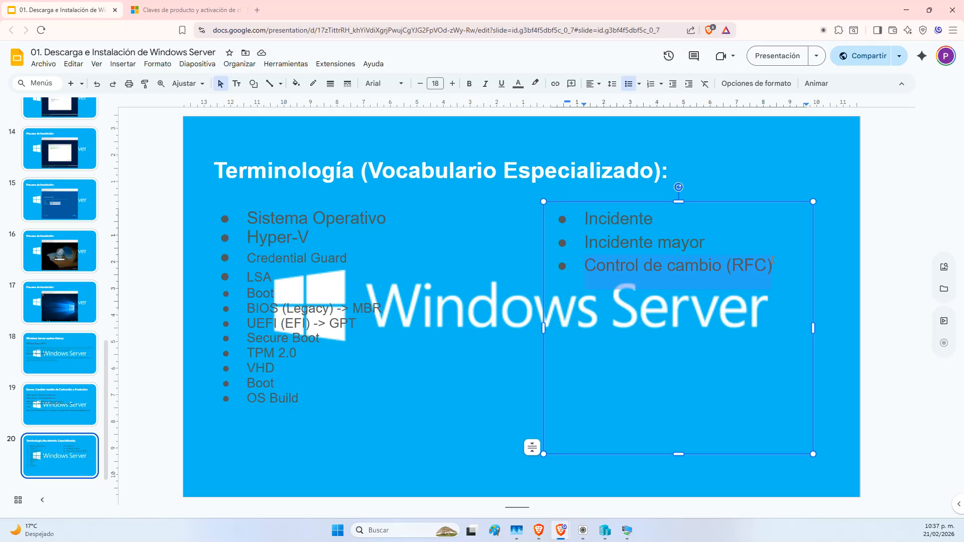
pyautogui.click(329, 474)
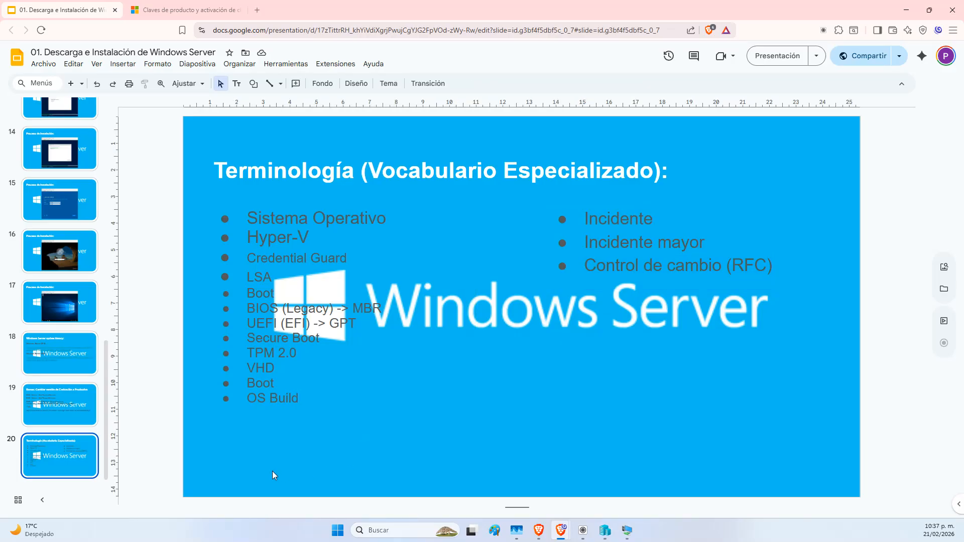
pyautogui.click(287, 294)
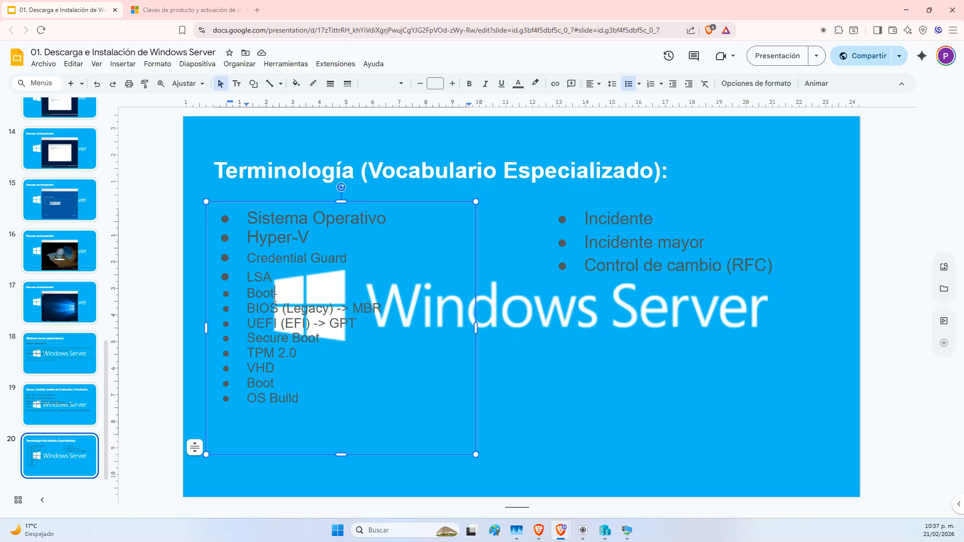
pyautogui.click(301, 240)
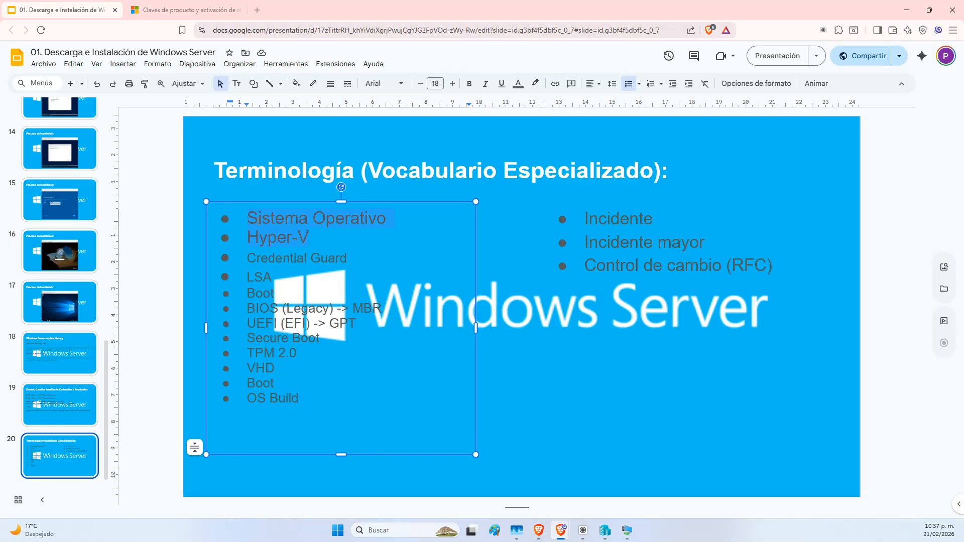
pyautogui.click(421, 84)
pyautogui.click(420, 84)
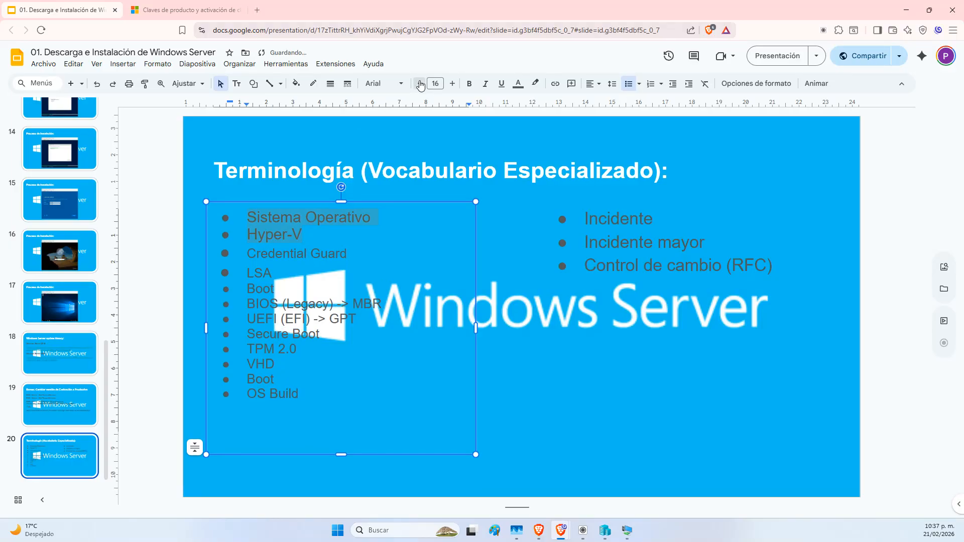
pyautogui.click(378, 416)
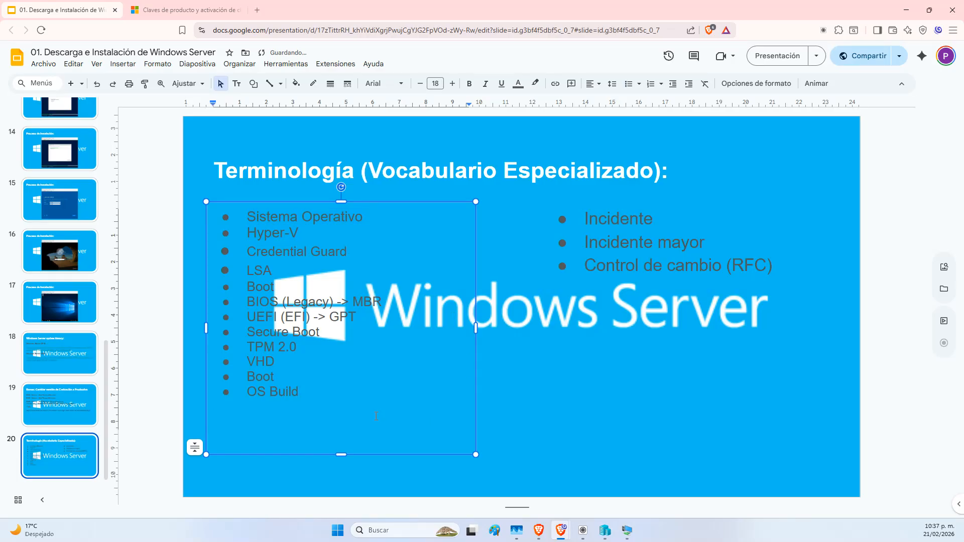
# Set the terminology bullets from Hyper-V down to OS Build to 14 pt, then return to the VM
pyautogui.moveTo(355, 391); pyautogui.dragTo(218, 227)
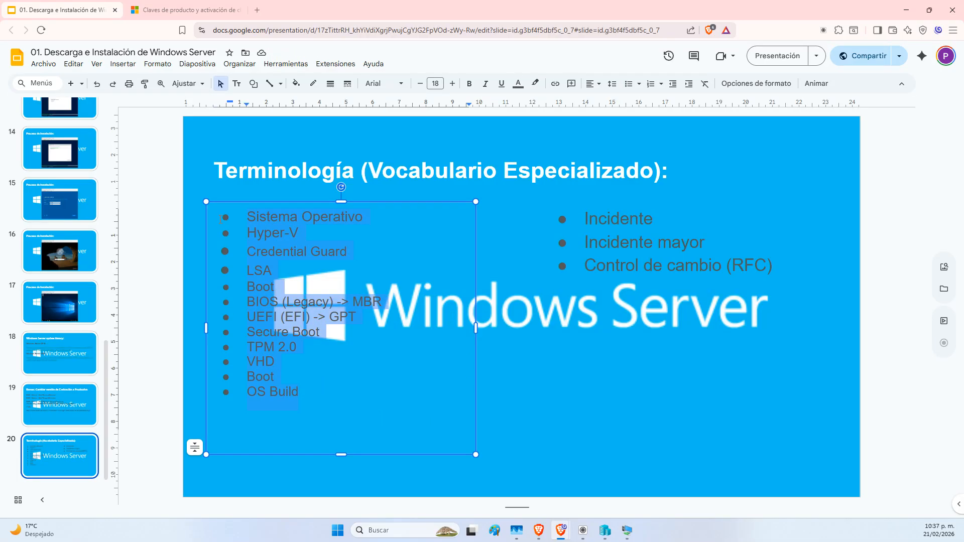
pyautogui.click(435, 83)
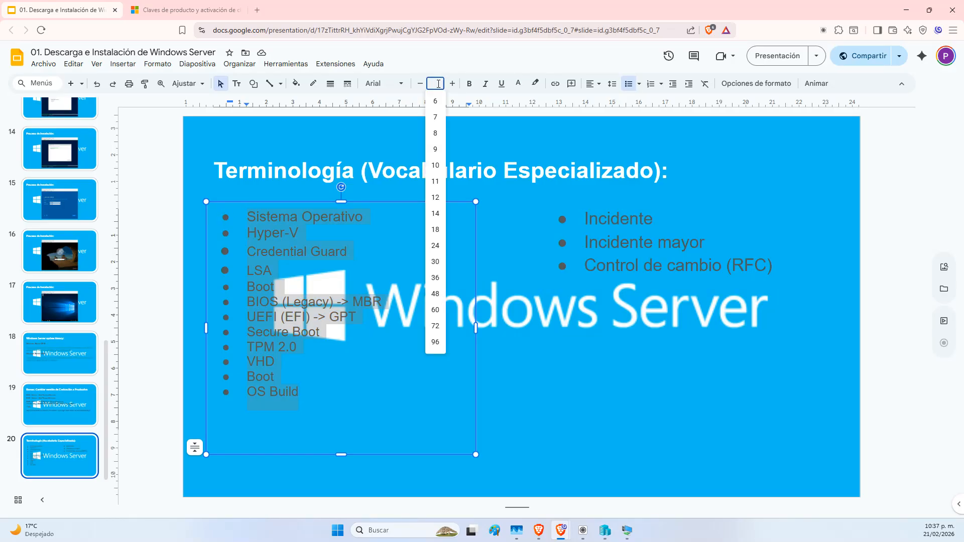
pyautogui.click(435, 219)
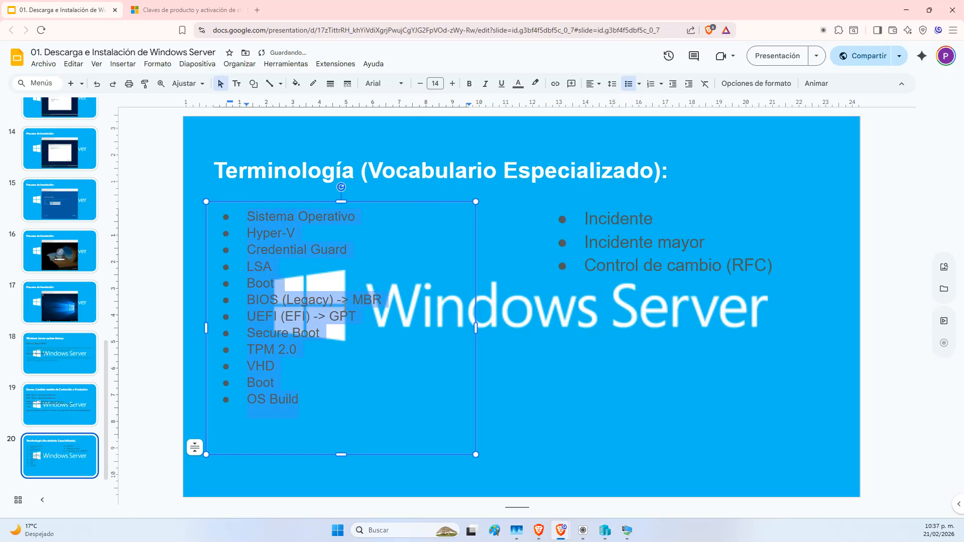
pyautogui.click(300, 409)
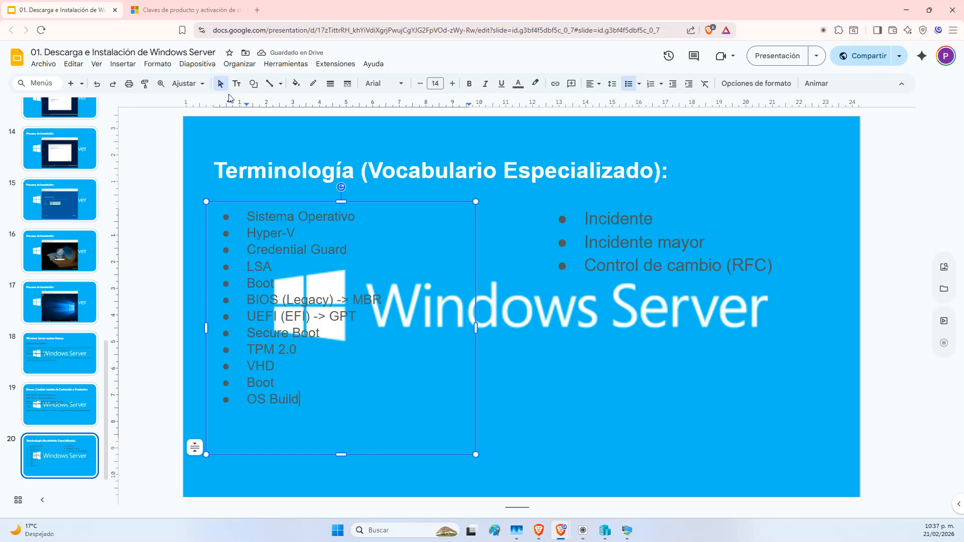
pyautogui.click(627, 533)
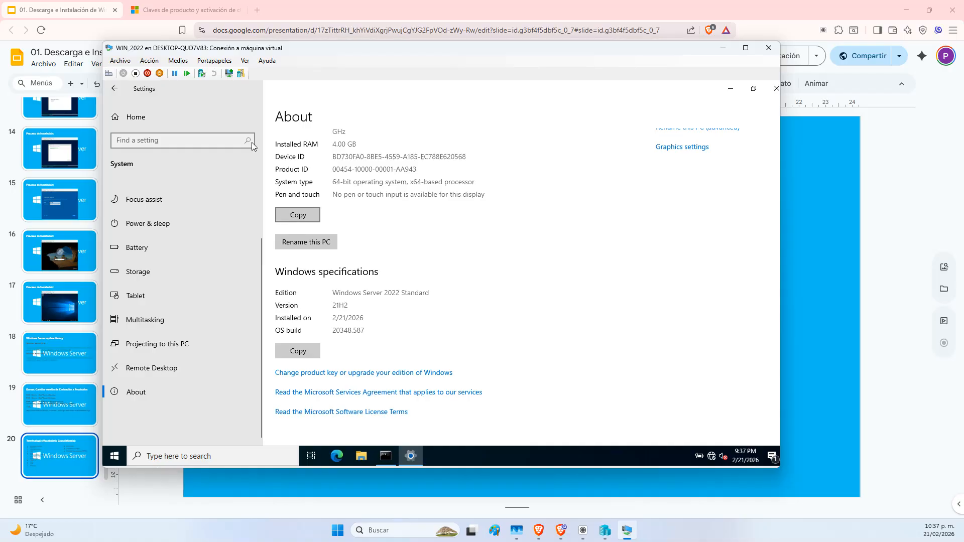
# Retry the failed update check under the VM's Update & Security settings
pyautogui.click(132, 117)
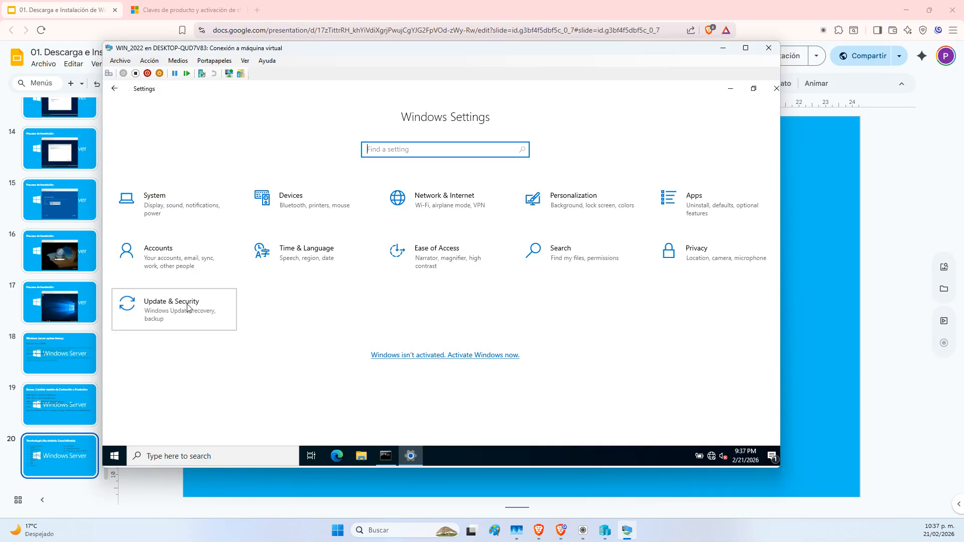
pyautogui.click(196, 302)
pyautogui.click(295, 203)
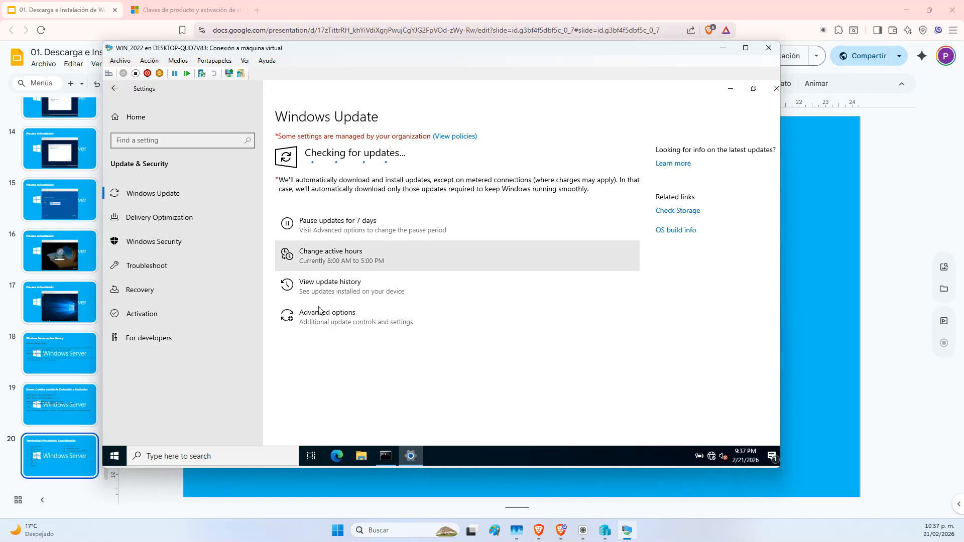
pyautogui.hotkey('alt', 'Tab')
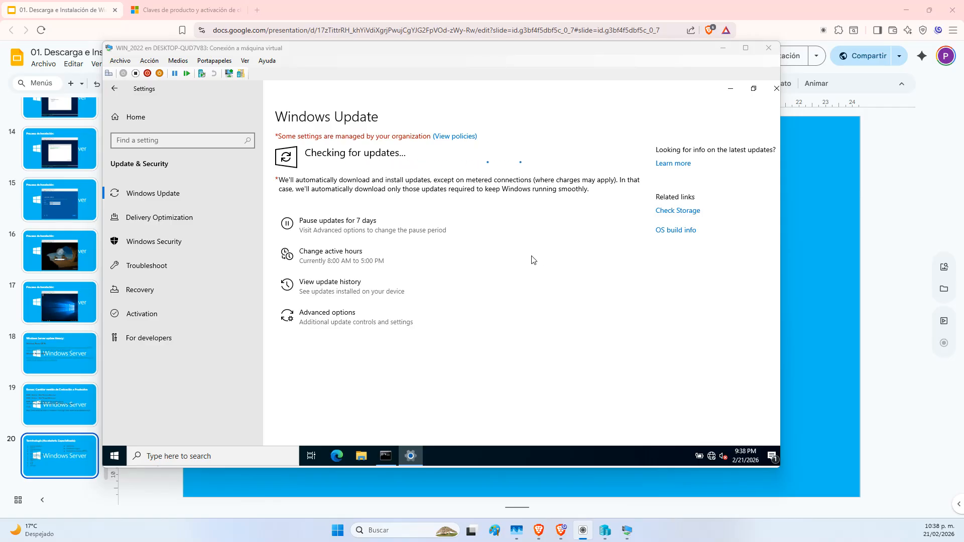
# Recheck Windows Update, go back to Settings Home, and bring the slides presentation forward
pyautogui.click(140, 117)
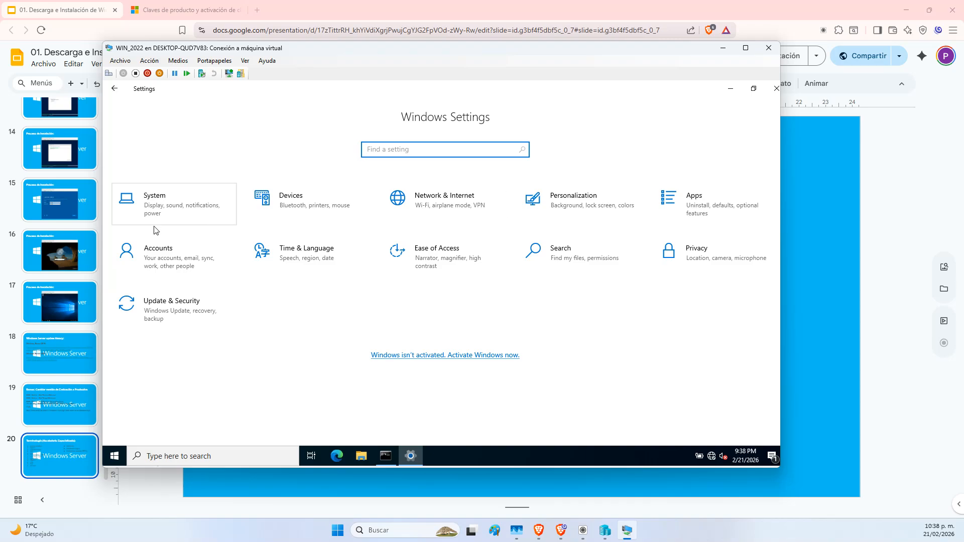
pyautogui.click(168, 315)
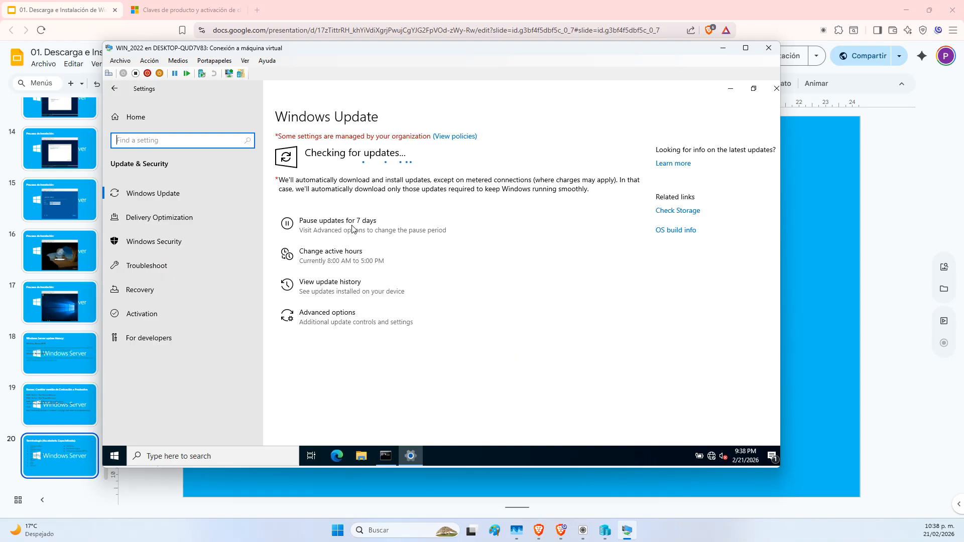
pyautogui.click(137, 122)
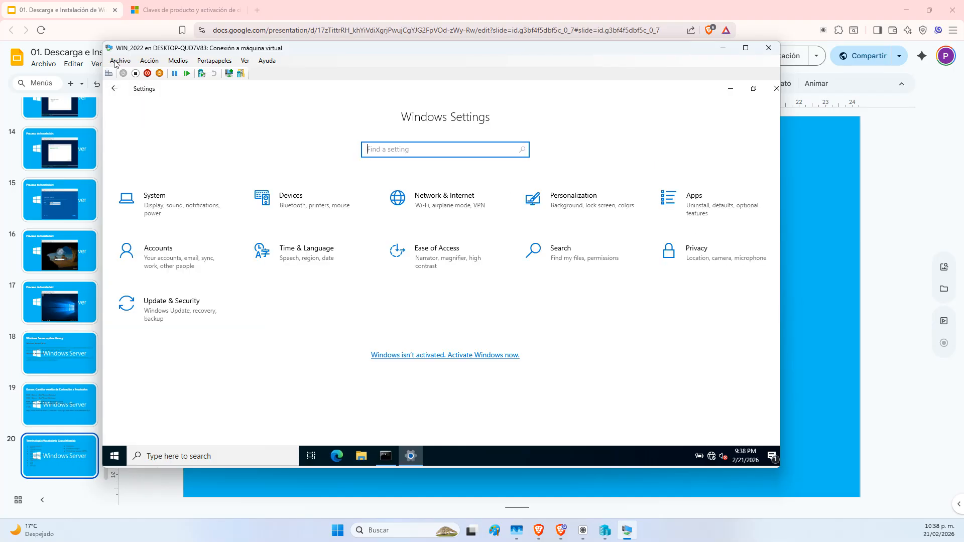
pyautogui.click(75, 5)
pyautogui.scroll(1, 136, 201)
pyautogui.scroll(4, 77, 225)
# On slide 1, select the word 'Instalación' in the 'Descarga e Instalación' title
pyautogui.scroll(8, 77, 225)
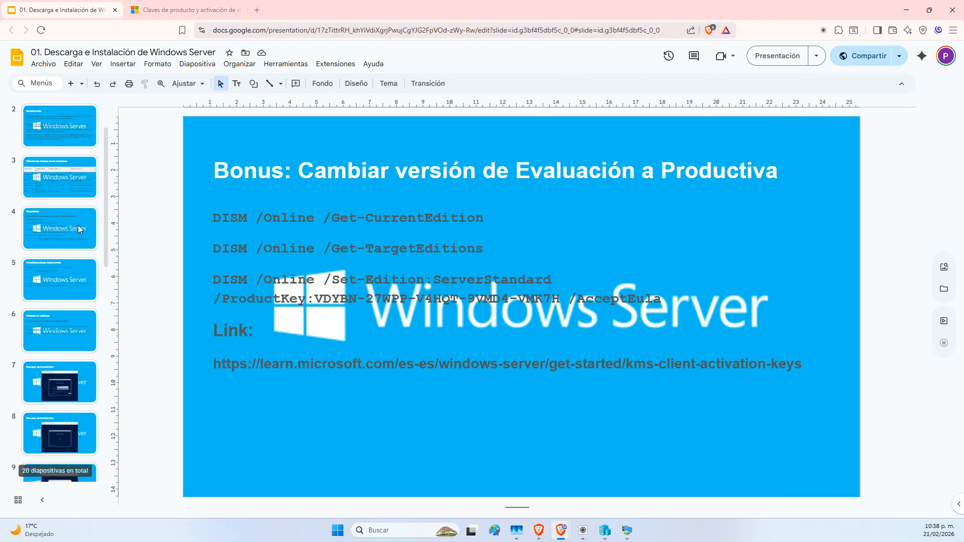
pyautogui.click(87, 119)
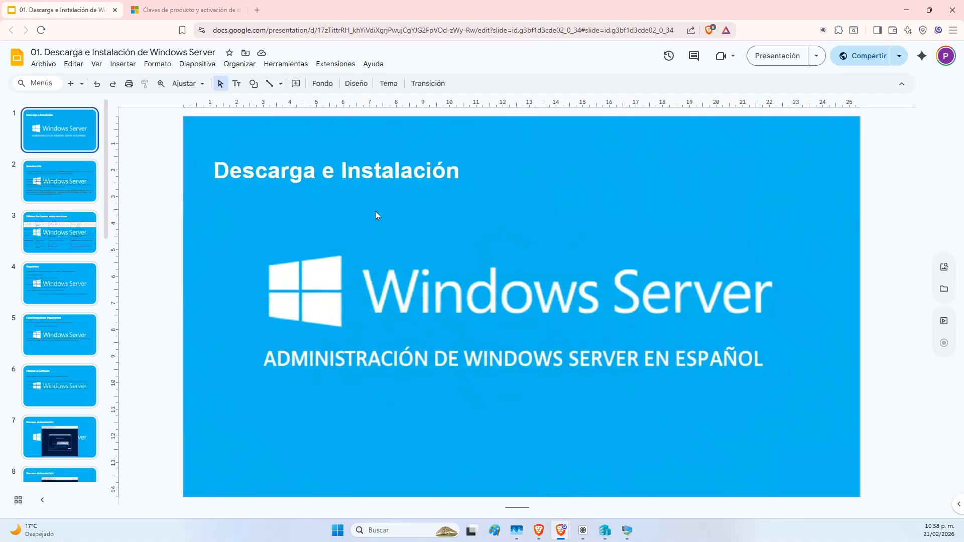
pyautogui.click(258, 174)
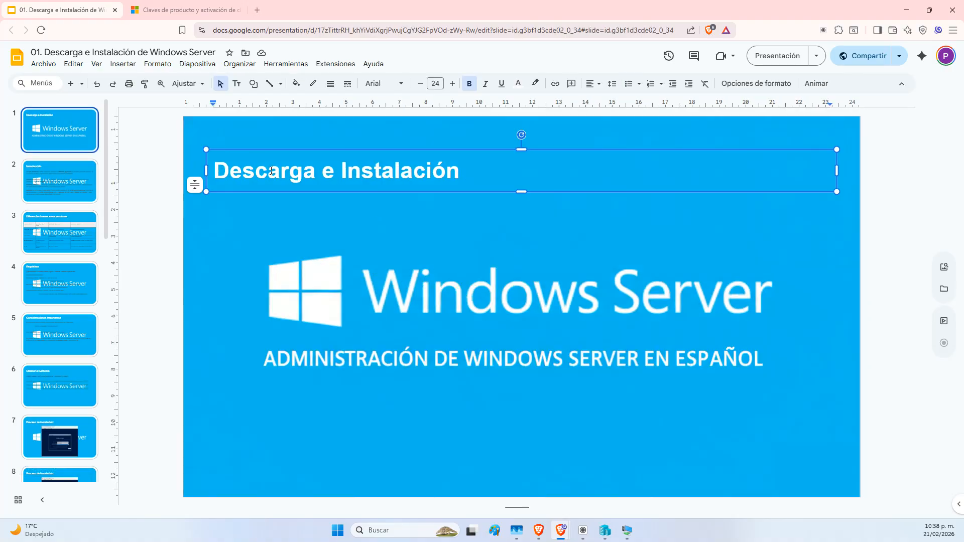
pyautogui.doubleClick(365, 169)
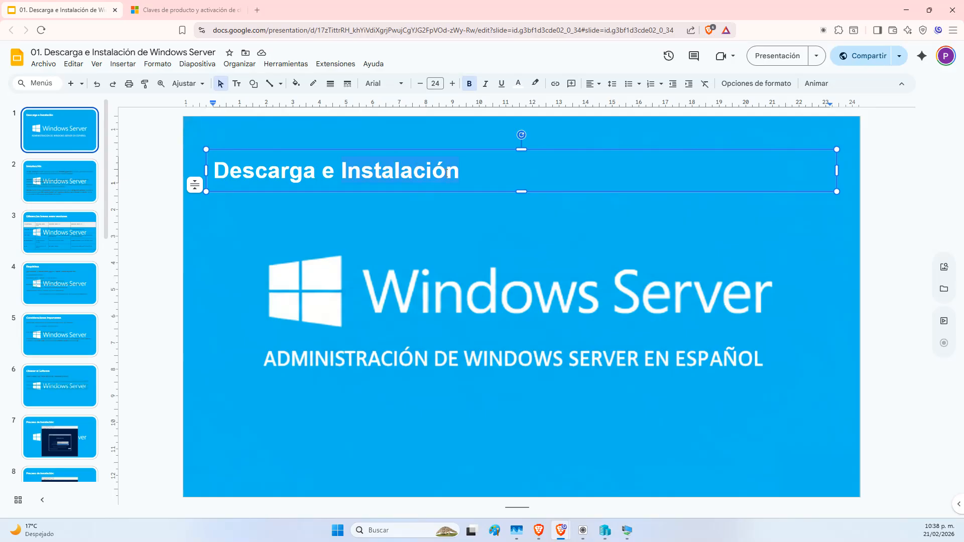
# On slide 2, highlight 'sistema operativo' and the Windows Server 2019, 2022 and 2025 headings
pyautogui.click(51, 195)
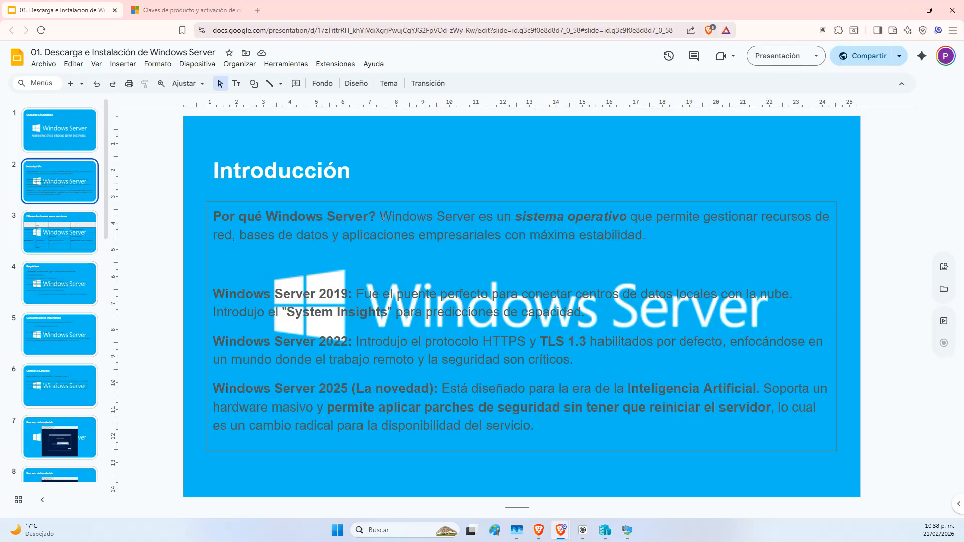
pyautogui.click(515, 216)
pyautogui.moveTo(515, 216); pyautogui.dragTo(625, 216)
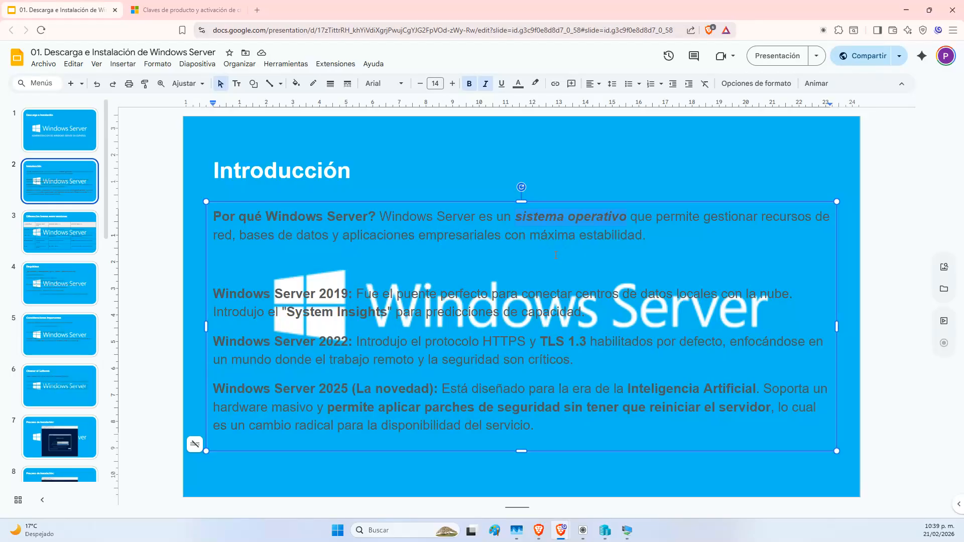
pyautogui.click(226, 295)
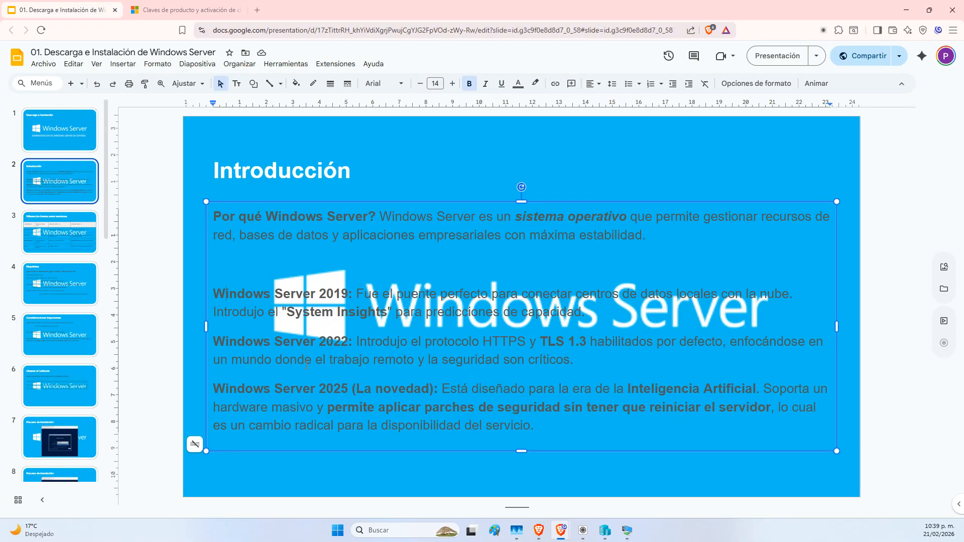
pyautogui.moveTo(273, 295); pyautogui.dragTo(347, 293)
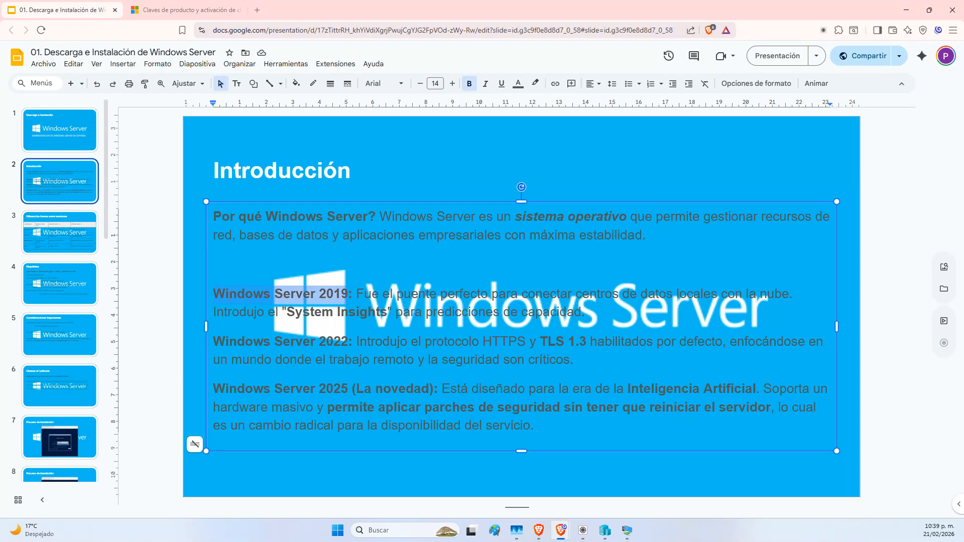
pyautogui.moveTo(217, 341); pyautogui.dragTo(348, 337)
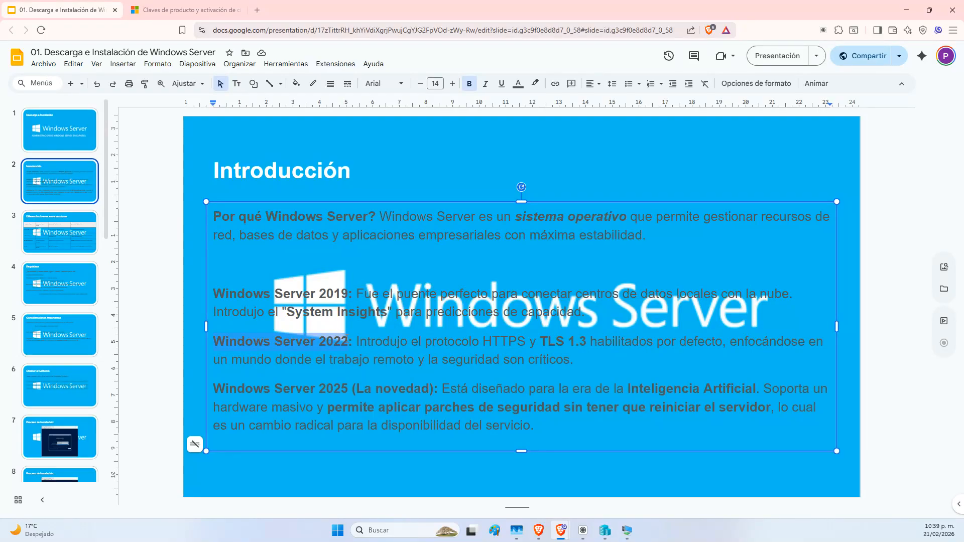
pyautogui.moveTo(217, 391); pyautogui.dragTo(279, 384)
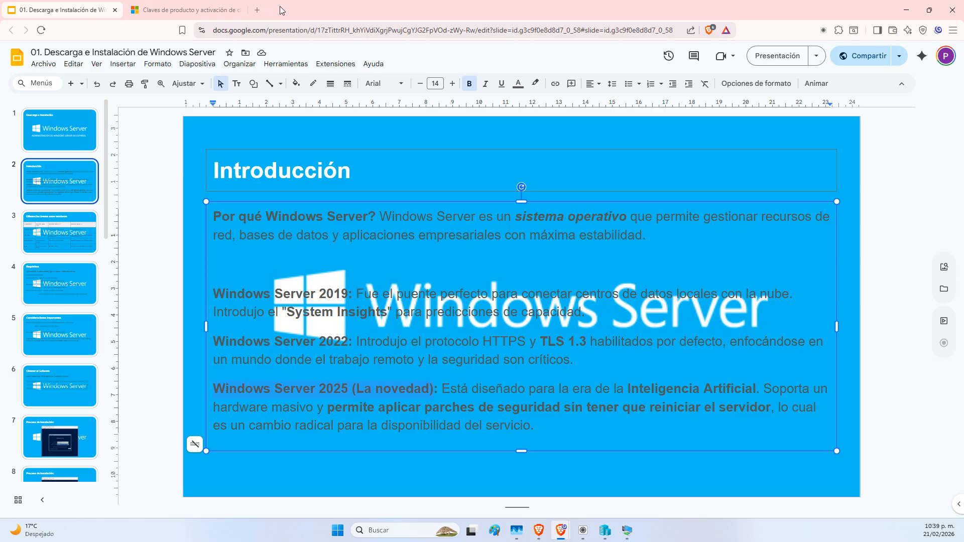
# Reopen two closed tabs, then close the update-history, Google search and product-key tabs
pyautogui.hotkey('ctrl', 'shift', 't')
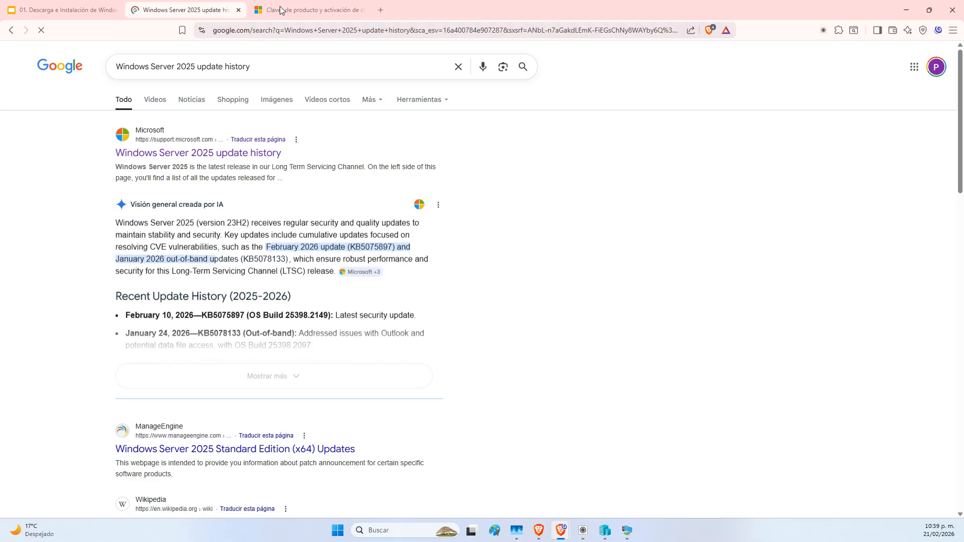
pyautogui.hotkey('ctrl', 'shift', 't')
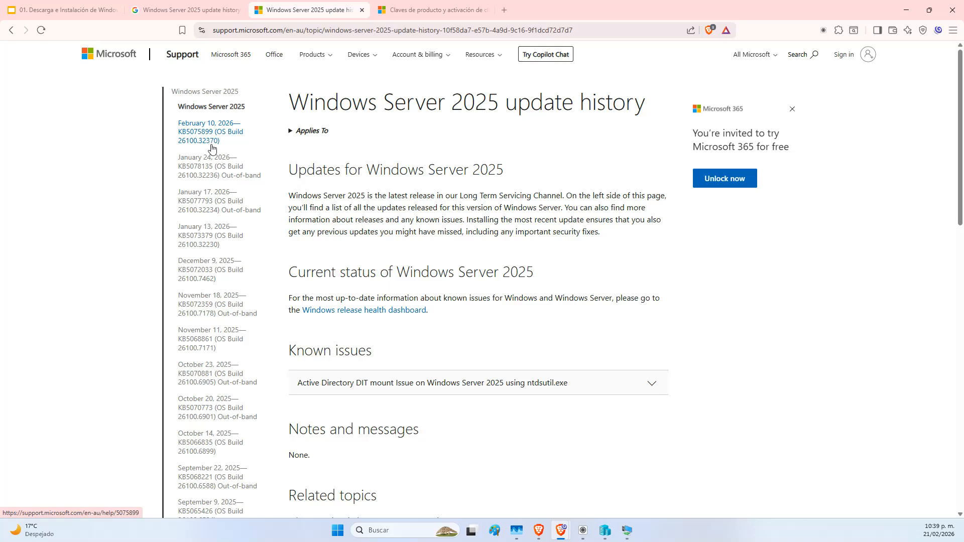
pyautogui.click(361, 10)
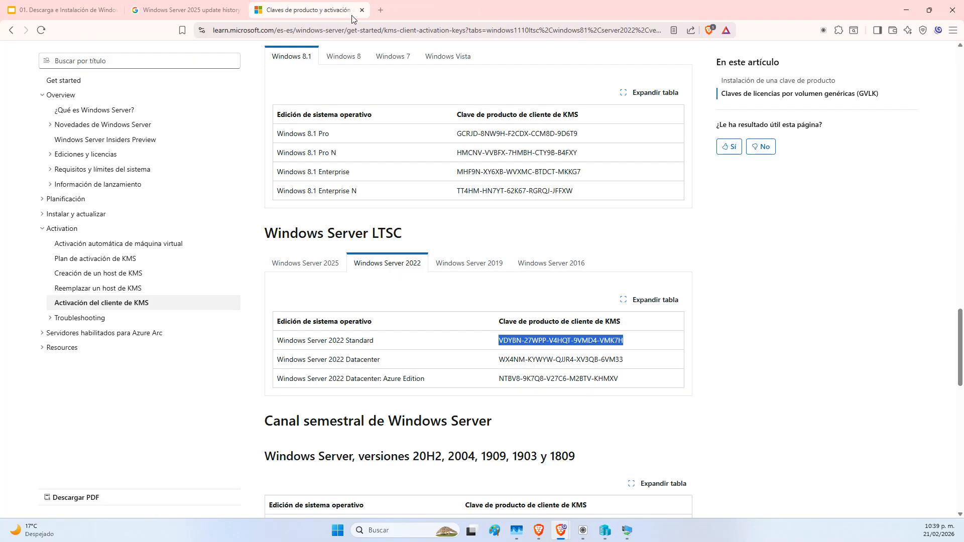
pyautogui.click(218, 4)
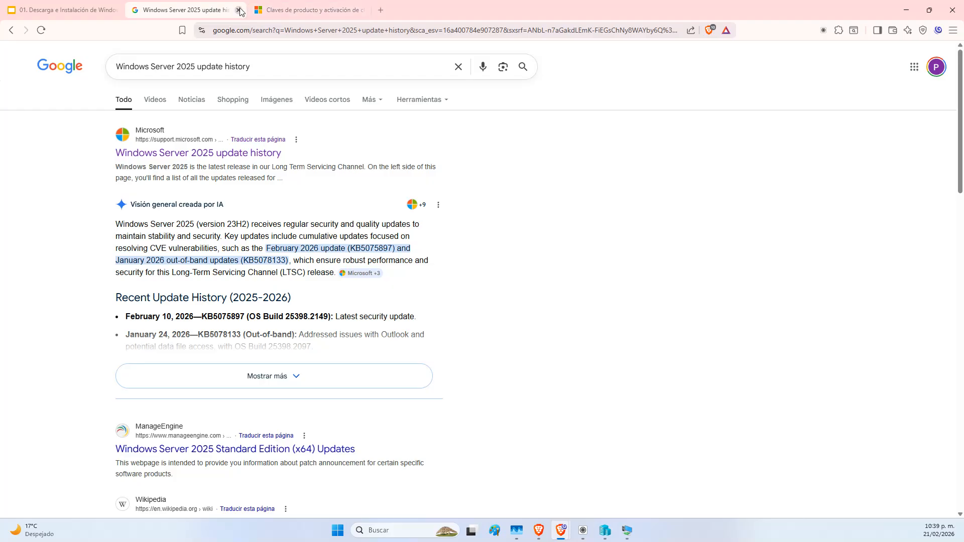
pyautogui.click(239, 10)
pyautogui.click(239, 10)
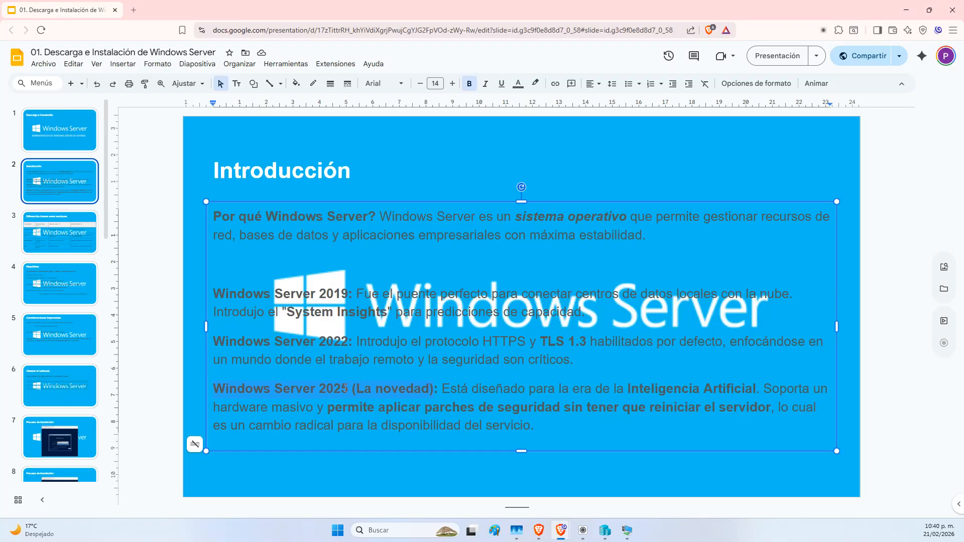
pyautogui.click(320, 292)
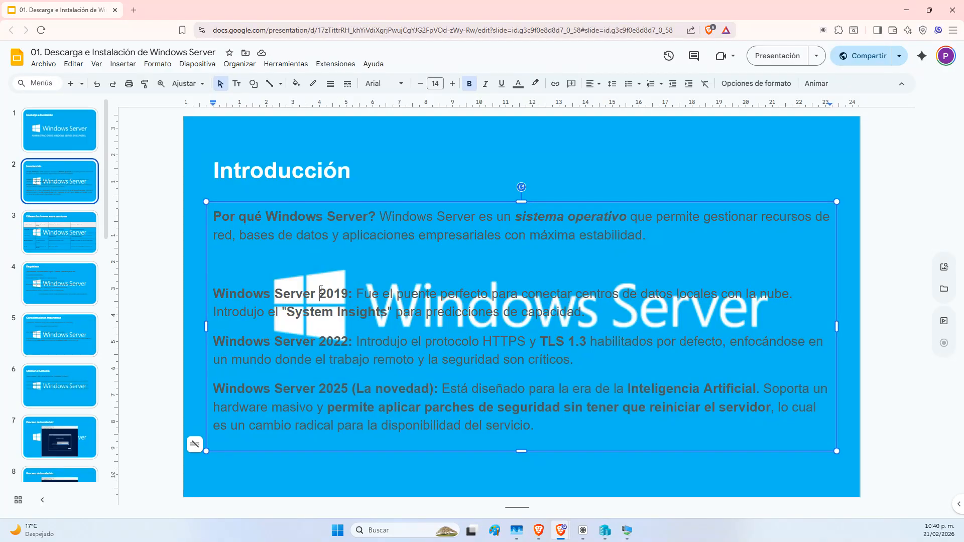
pyautogui.click(316, 341)
pyautogui.click(322, 294)
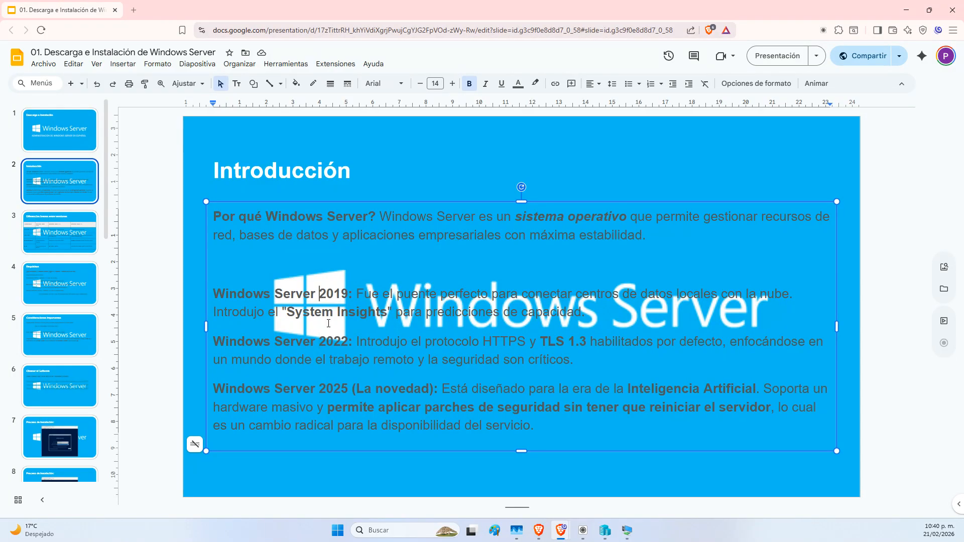
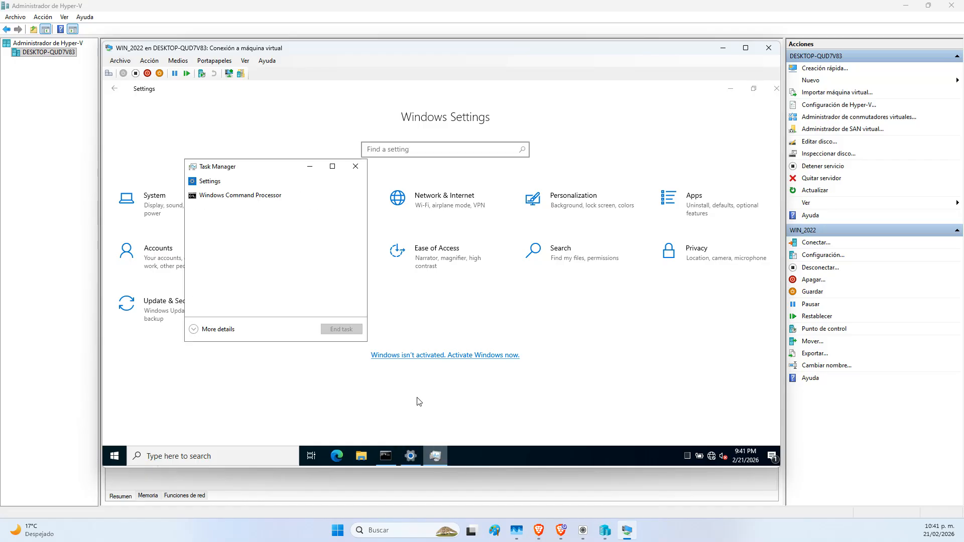
# Show the VM's memory use (1.1 of 2.0 GB) in a maximized Task Manager's Performance view
pyautogui.click(207, 330)
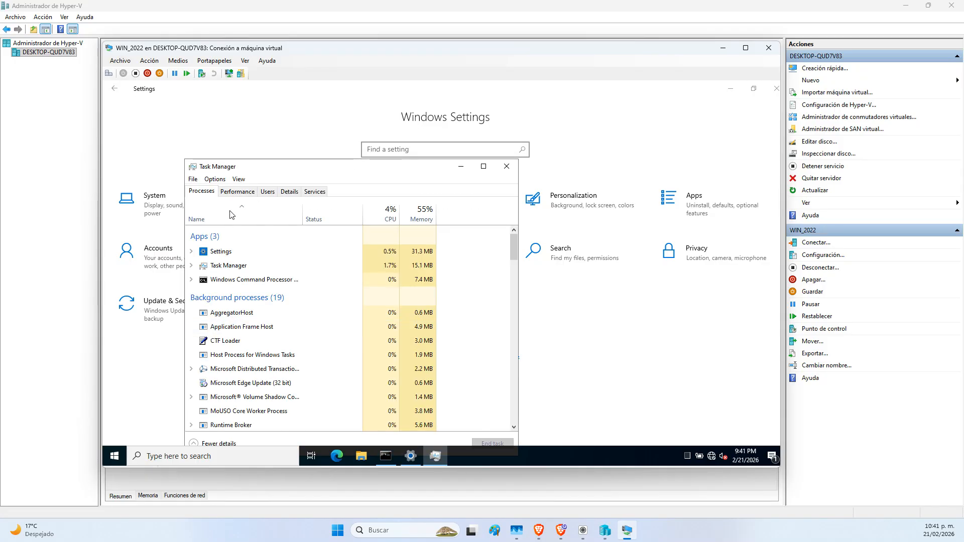
pyautogui.doubleClick(260, 166)
pyautogui.click(161, 110)
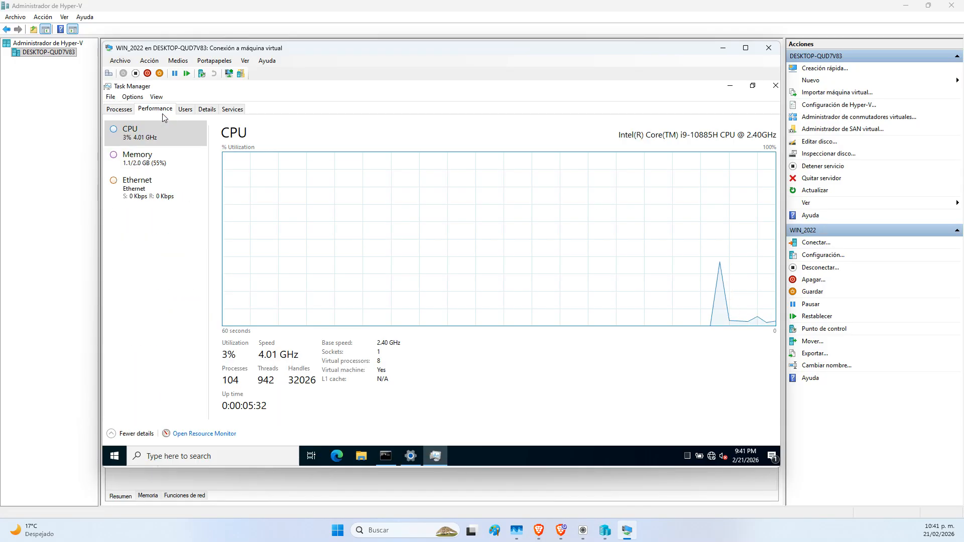
pyautogui.click(158, 160)
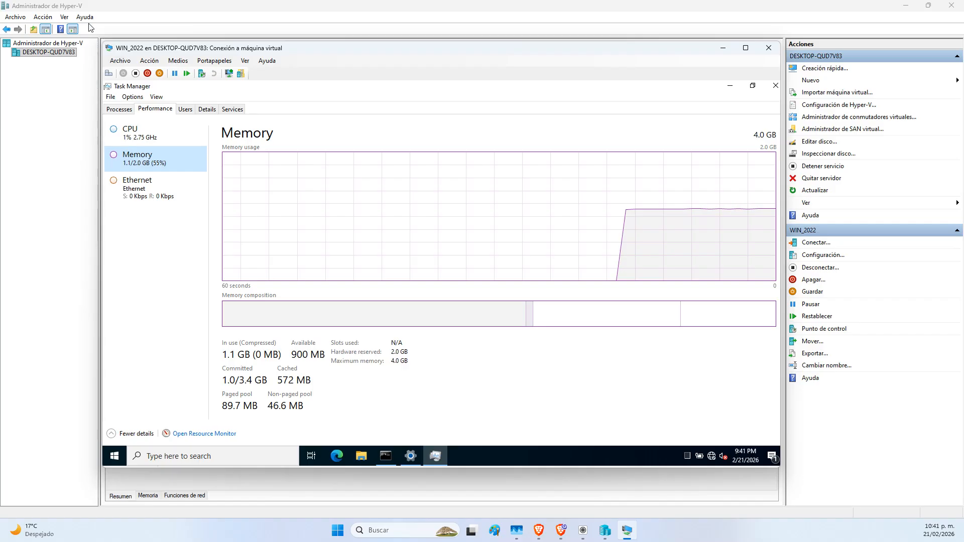
# Return to Hyper-V Manager and select the WIN_2022 virtual machine
pyautogui.moveTo(411, 450)
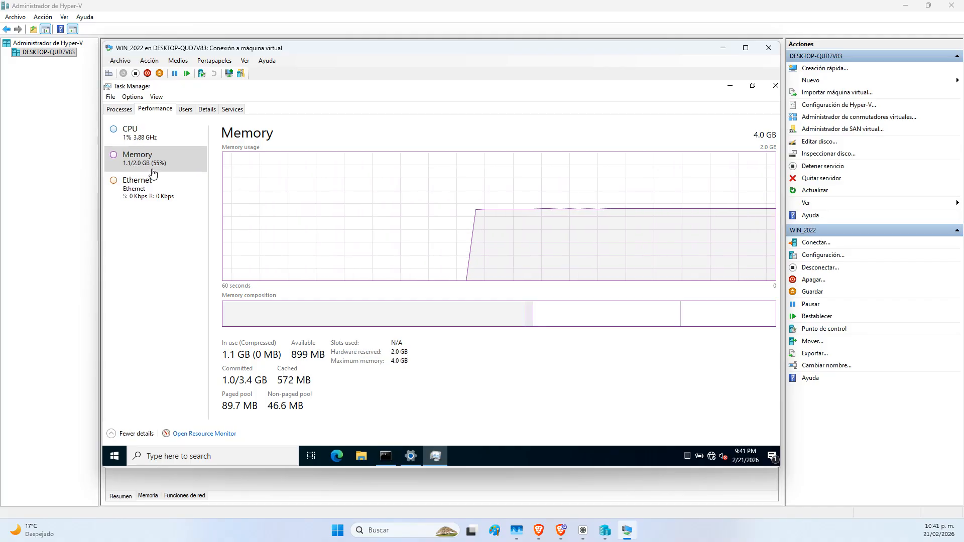
pyautogui.click(571, 14)
pyautogui.click(353, 75)
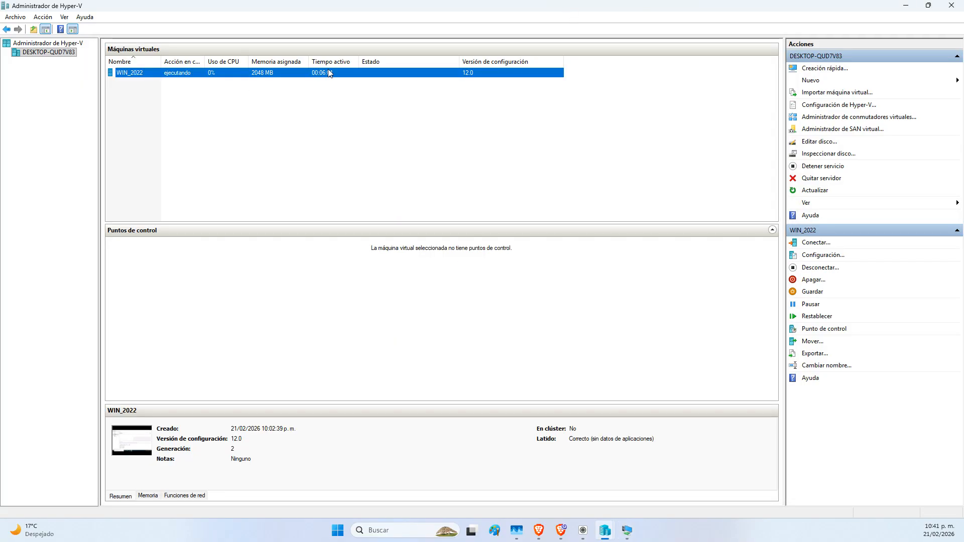
# Open WIN_2022's settings showing 4096 MB memory, then point out the 4 GB RAM recommendation on the slide
pyautogui.rightClick(329, 73)
pyautogui.click(352, 90)
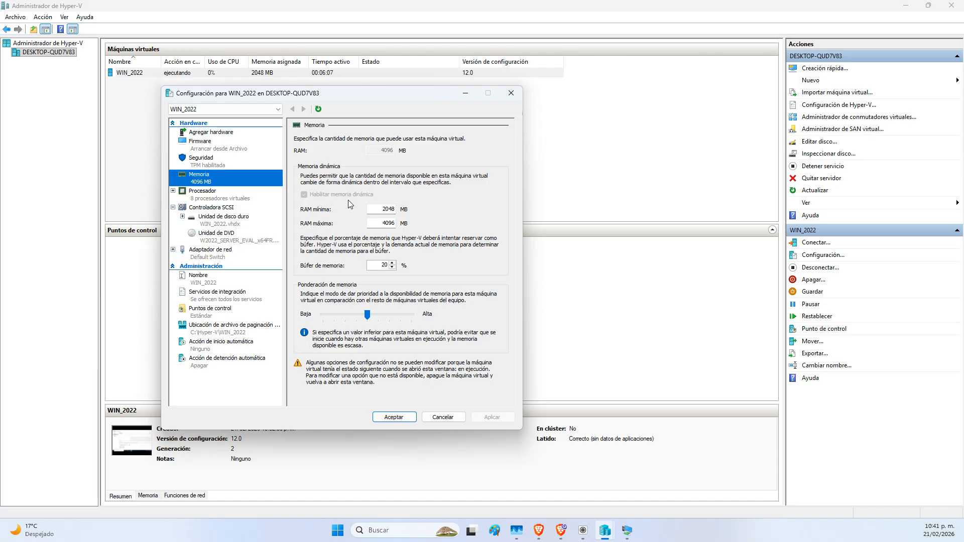
pyautogui.click(563, 535)
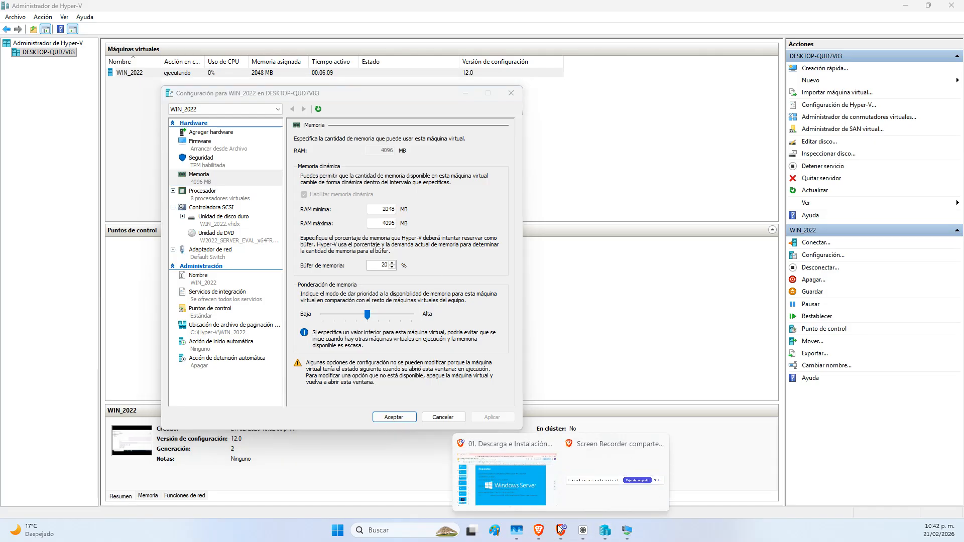
pyautogui.click(502, 474)
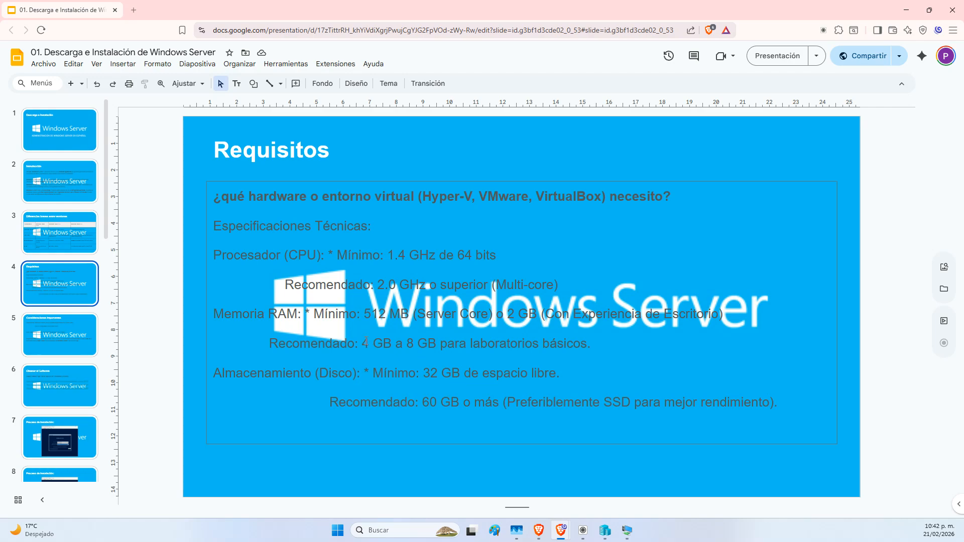
pyautogui.click(363, 343)
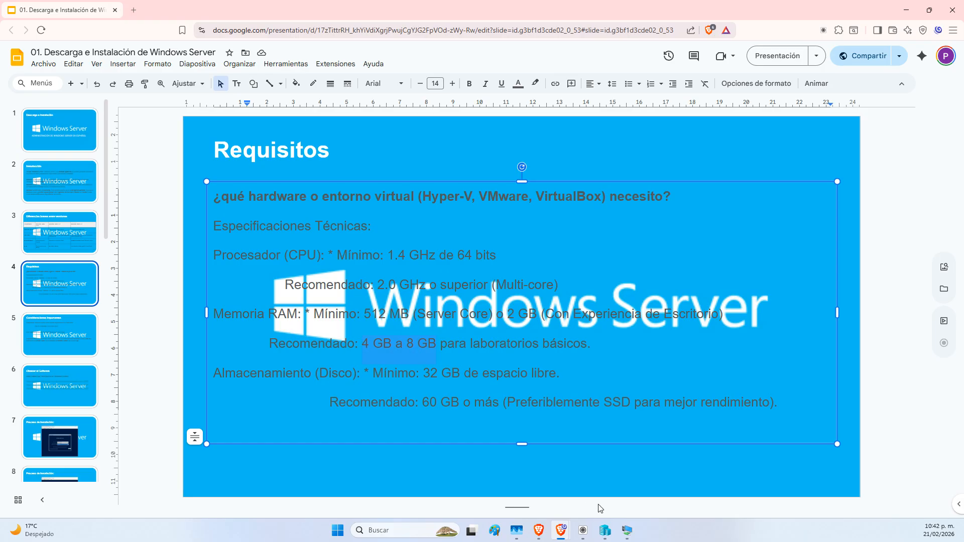
# Switch back to Hyper-V Manager, then return to the Requisitos slide
pyautogui.moveTo(604, 530)
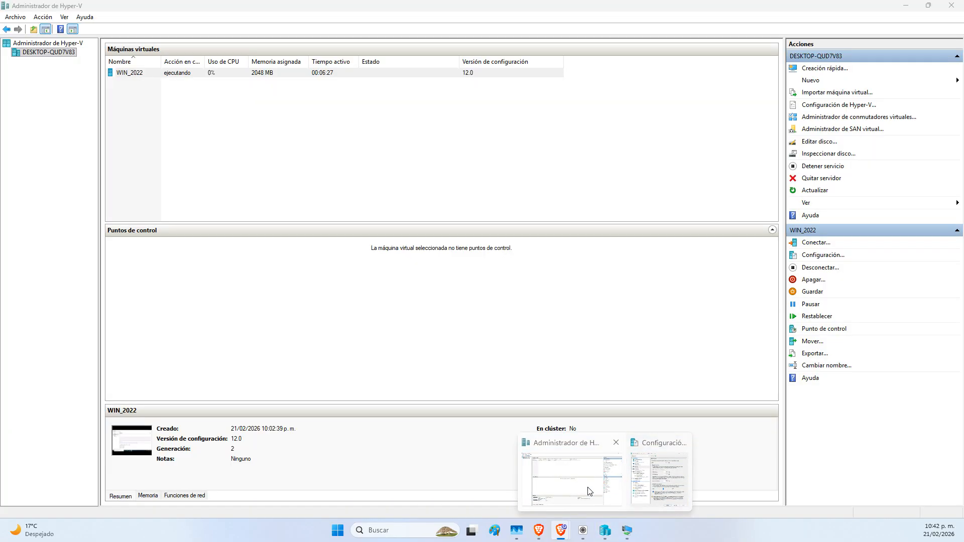
pyautogui.click(590, 491)
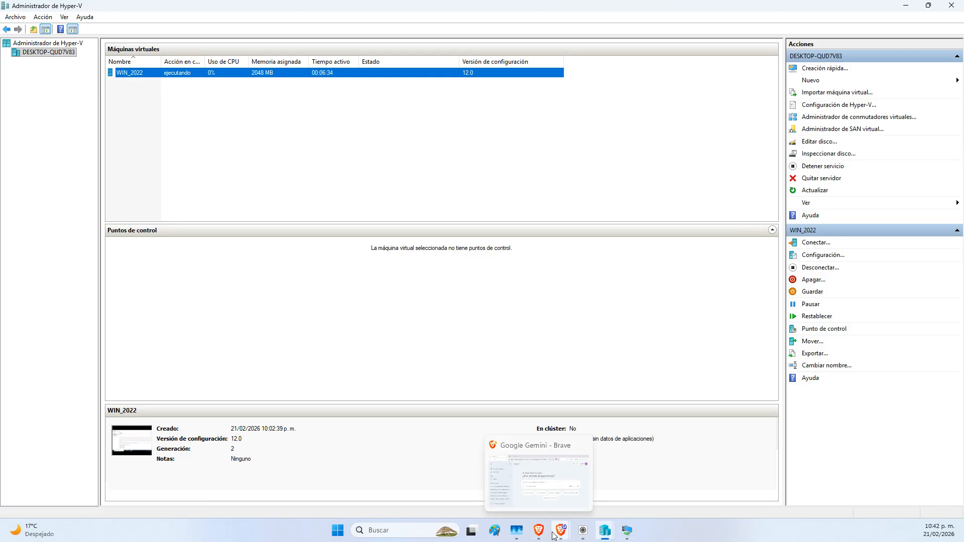
pyautogui.moveTo(561, 530)
pyautogui.click(504, 475)
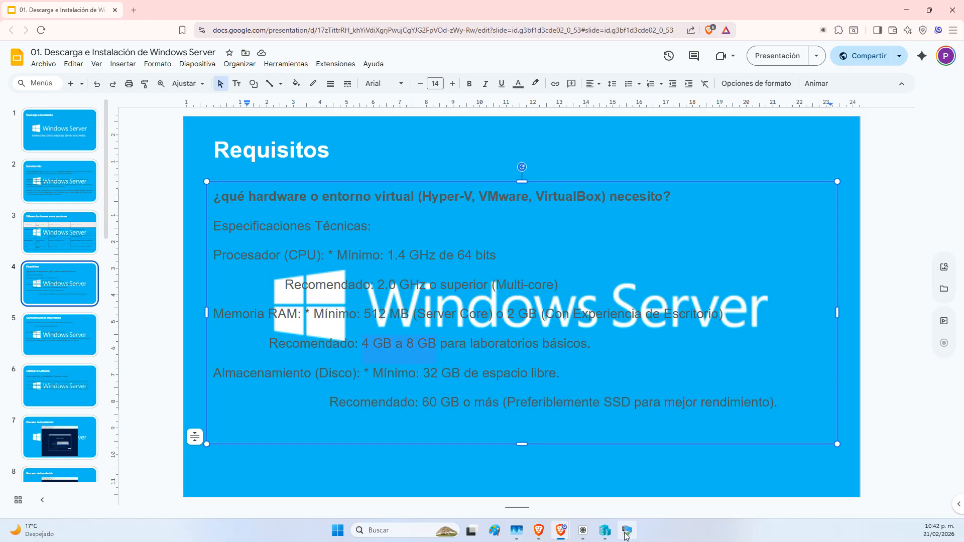
# Bring WIN_2022's settings back and show its 127 GB virtual hard disk page
pyautogui.moveTo(626, 530)
pyautogui.click(613, 489)
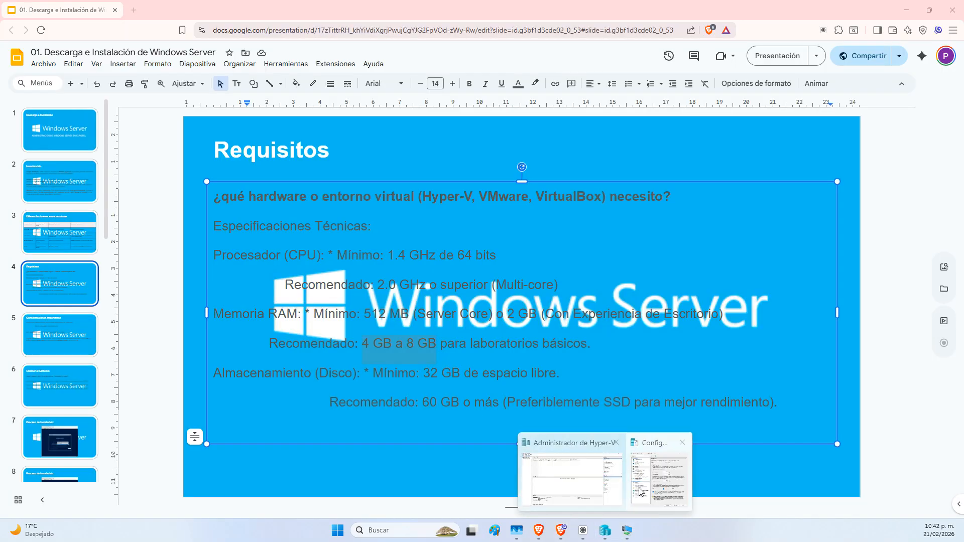
pyautogui.click(641, 488)
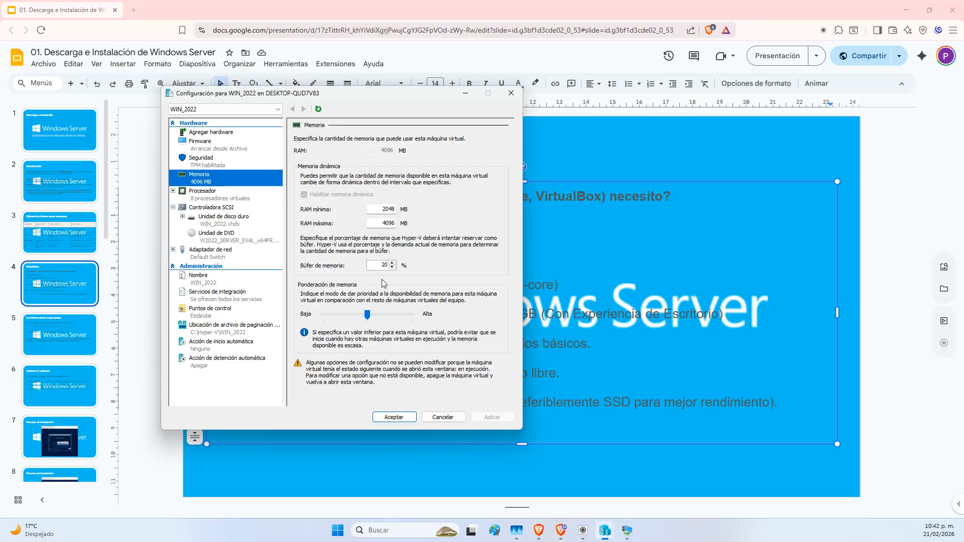
pyautogui.click(207, 223)
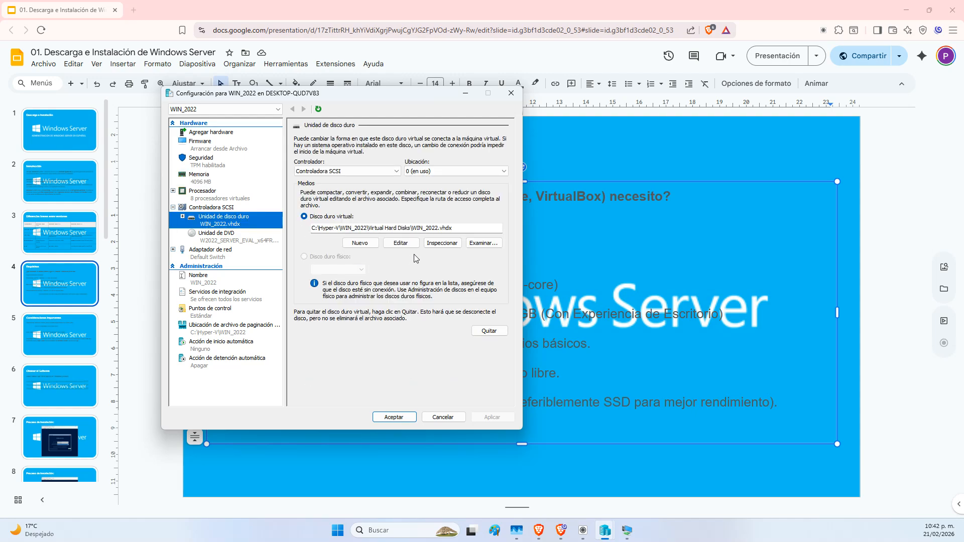
# Step through the Edit Virtual Hard Disk wizard to Expand, then cancel without resizing and open File Explorer
pyautogui.click(401, 244)
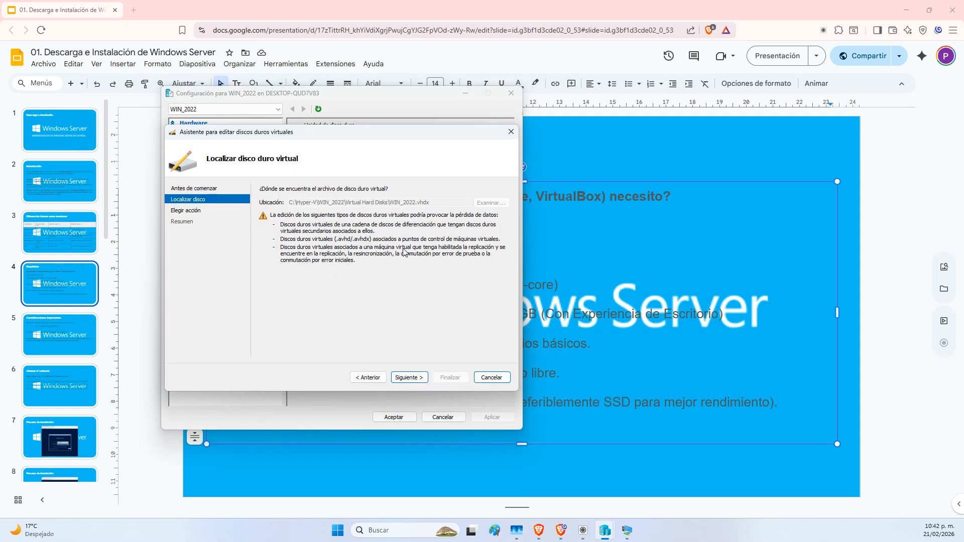
pyautogui.click(410, 377)
pyautogui.click(409, 377)
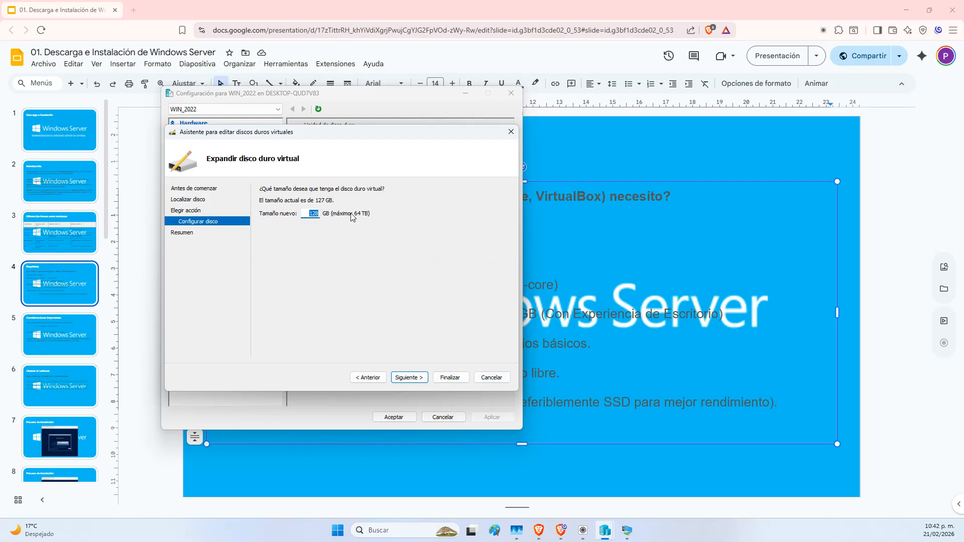
pyautogui.click(374, 380)
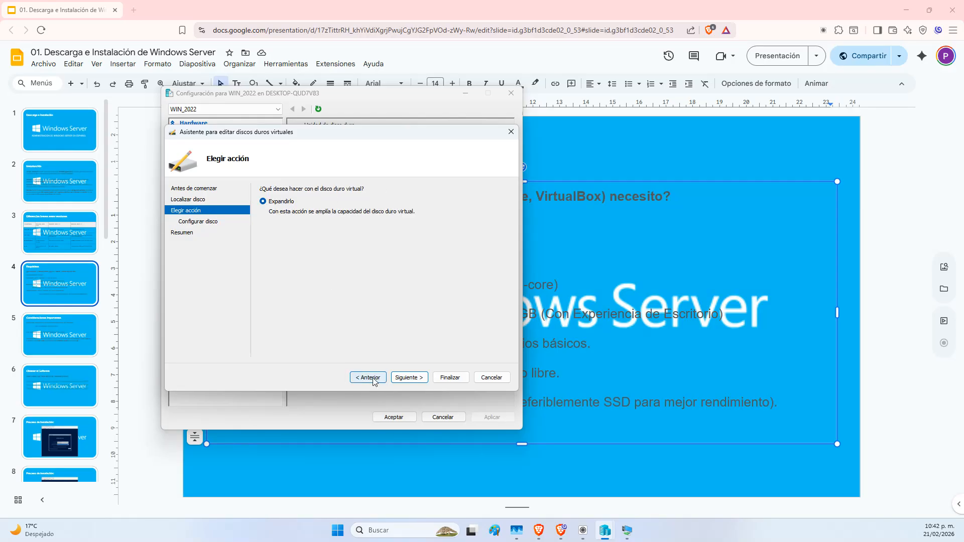
pyautogui.click(492, 378)
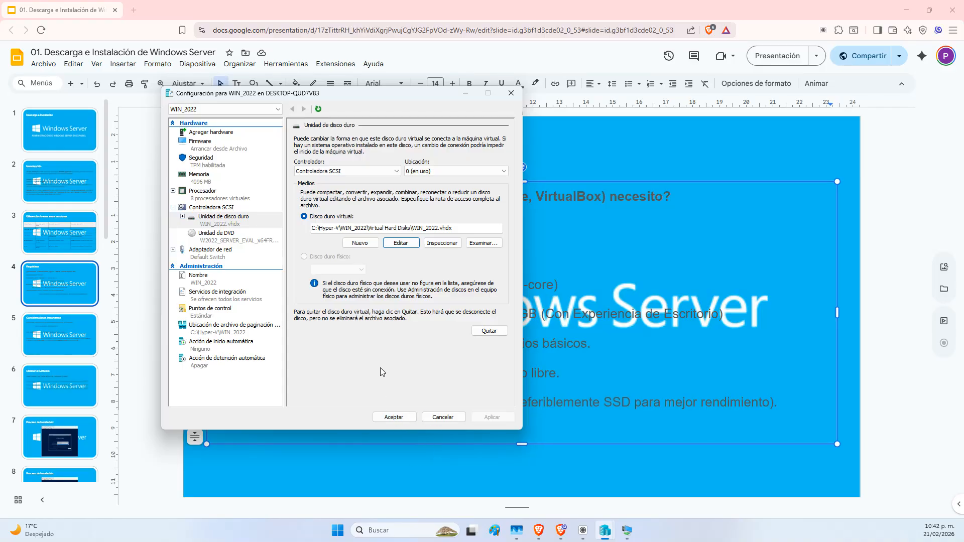
pyautogui.press('super+e')
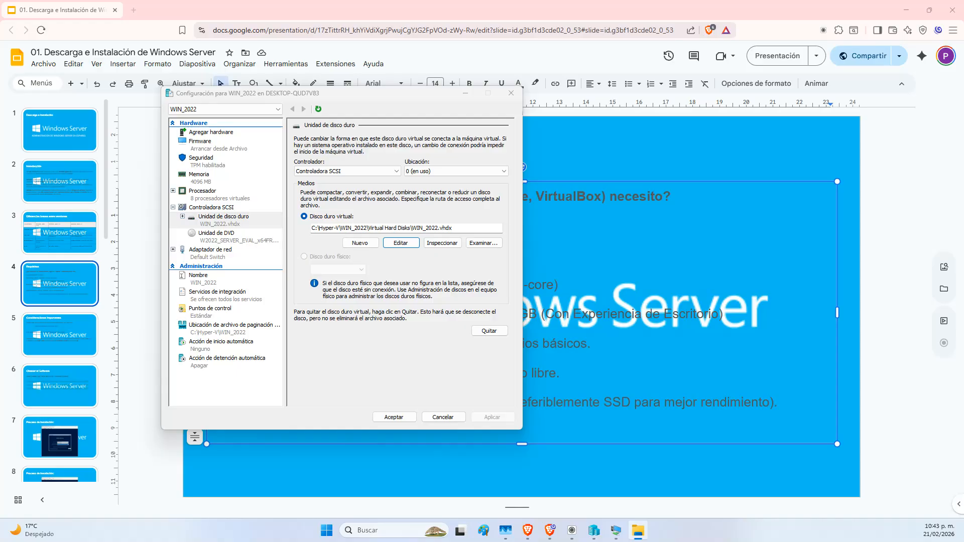
# Open WIN_2022.vhdx's properties in the maximized Virtual Hard Disks folder and highlight its 9.94 GB size
pyautogui.moveTo(76, 537); pyautogui.dragTo(517, 1)
pyautogui.click(206, 89)
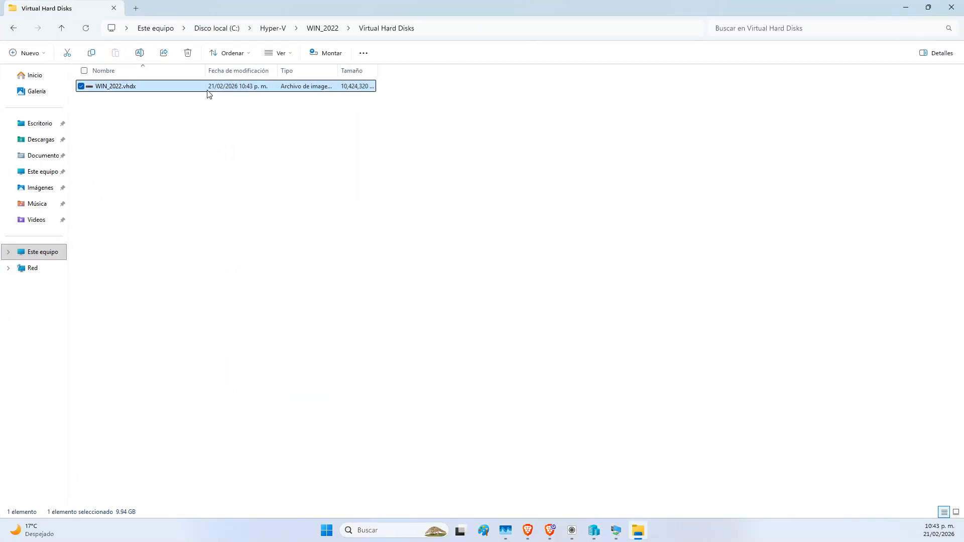
pyautogui.rightClick(206, 89)
pyautogui.click(236, 305)
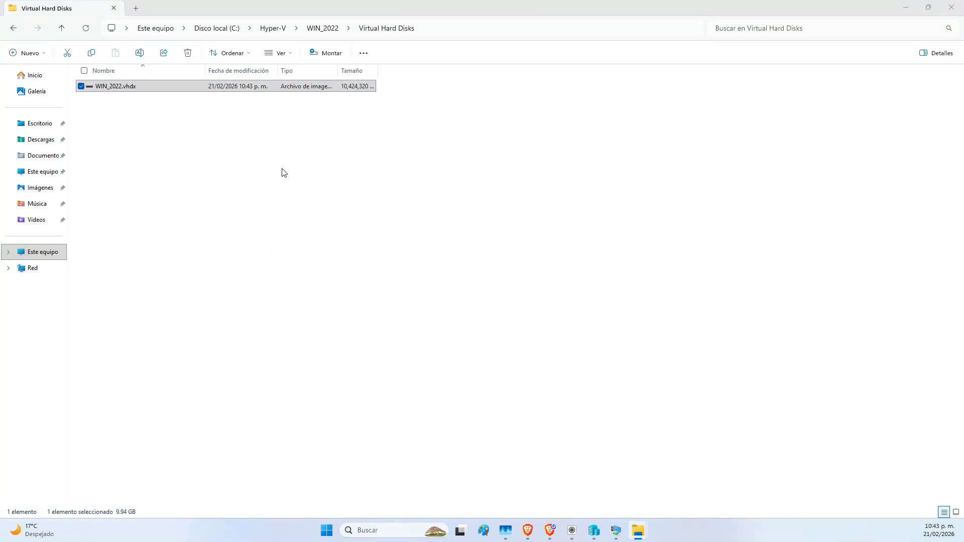
pyautogui.moveTo(187, 0); pyautogui.dragTo(157, 121)
pyautogui.moveTo(175, 217); pyautogui.dragTo(189, 218)
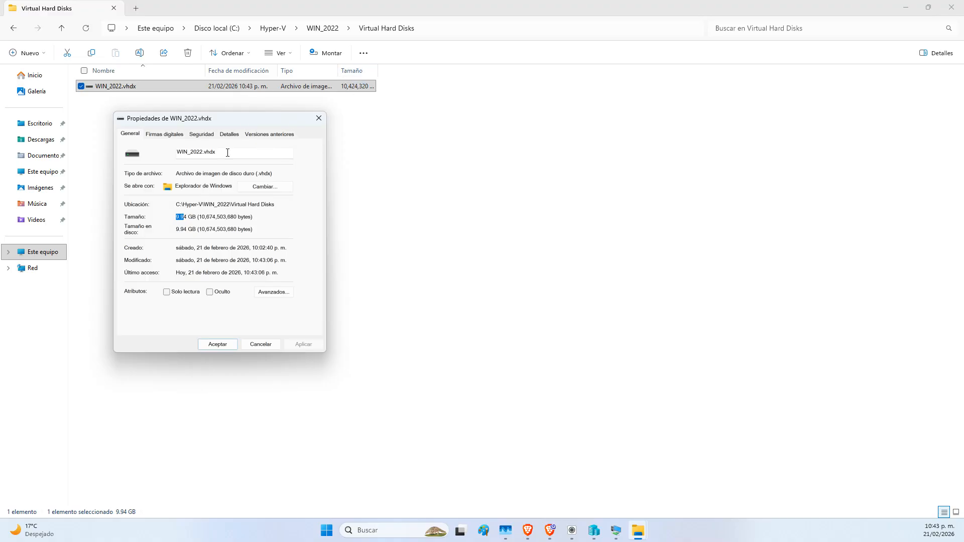
# Return to the slides and point out the 32 GB minimum storage requirement
pyautogui.moveTo(550, 530)
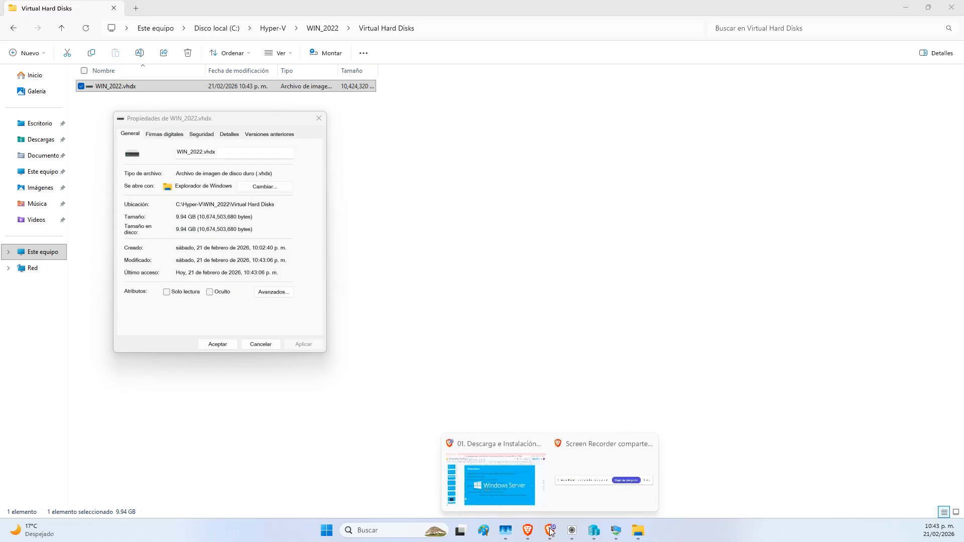
pyautogui.click(501, 478)
pyautogui.click(394, 372)
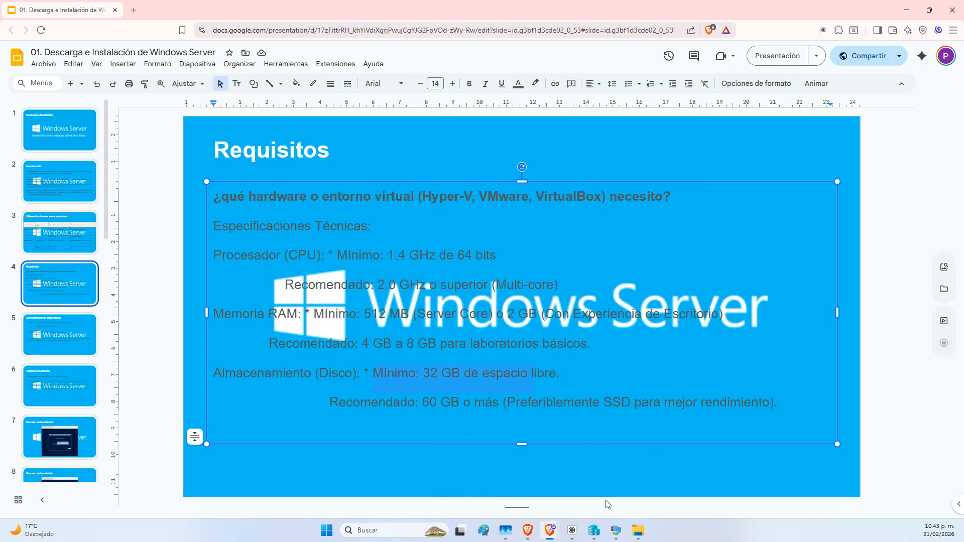
# Run diskperf -y in the VM's Command Prompt to enable disk performance counters
pyautogui.click(616, 530)
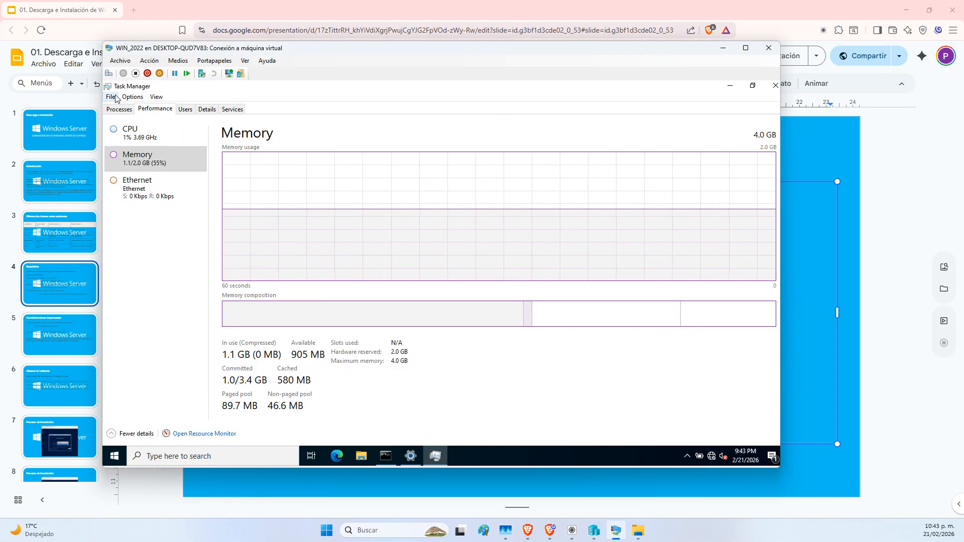
pyautogui.click(394, 450)
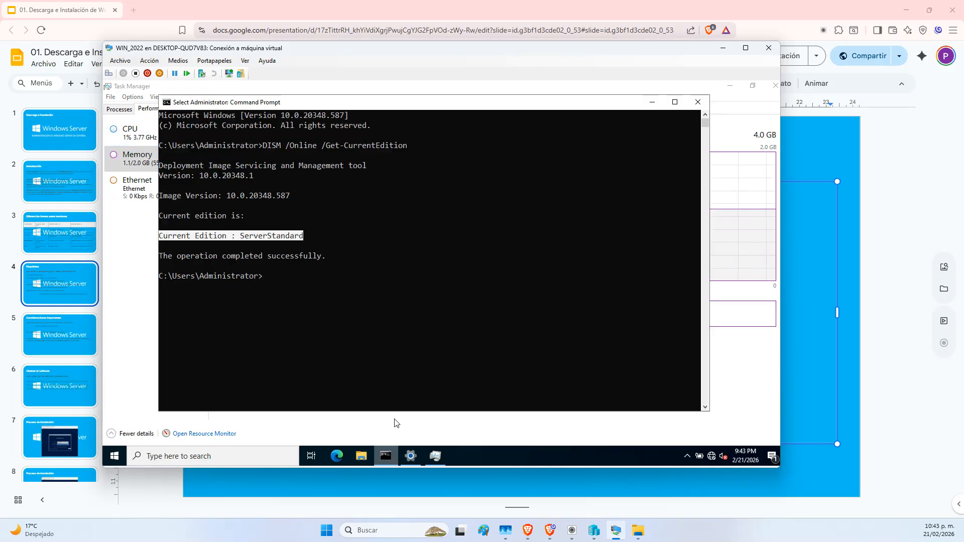
pyautogui.press('BackSpace')
pyautogui.write('diskpert')
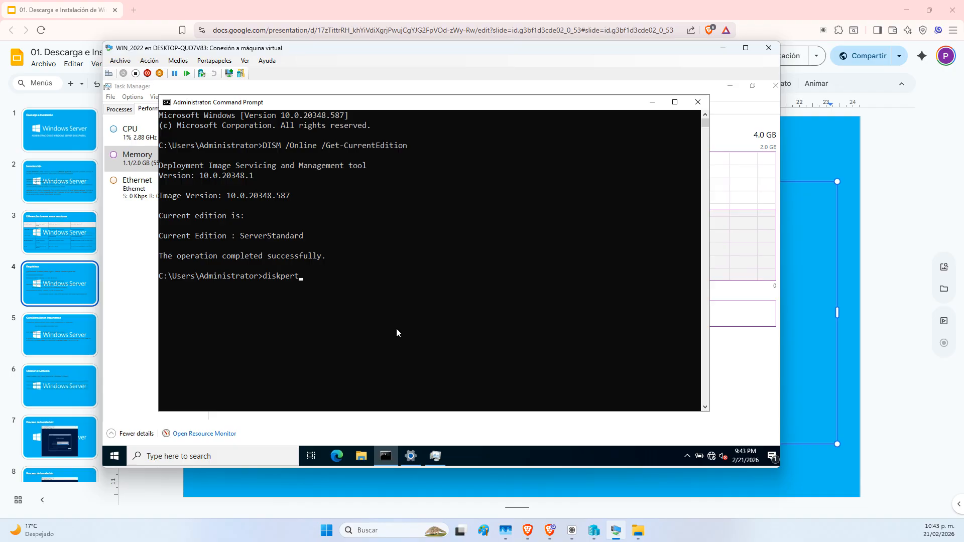
pyautogui.press('BackSpace')
pyautogui.write('f -y')
pyautogui.press('Return')
pyautogui.press('Up')
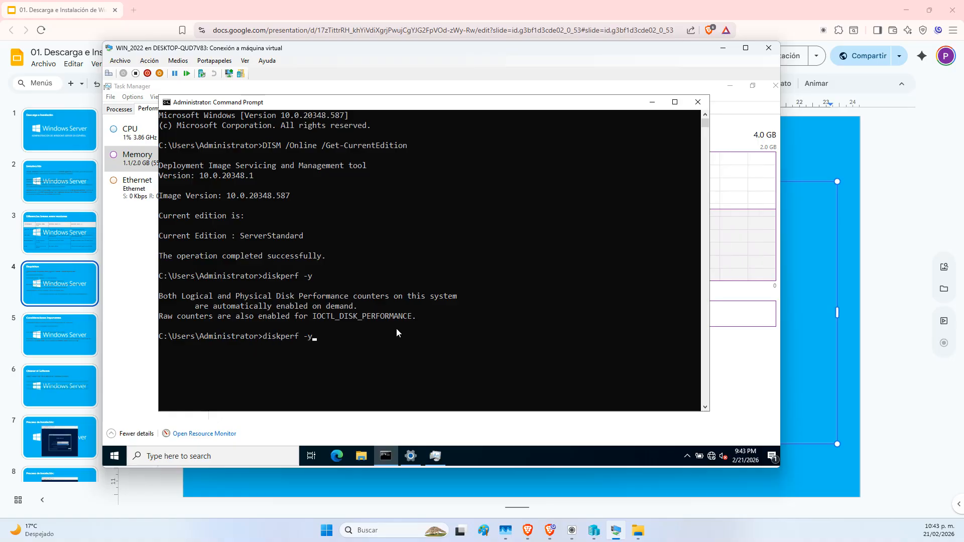
pyautogui.press('Return')
# Restart Task Manager maximized on the Disk 0 (C:) graph, then bring the Virtual Hard Disks folder forward
pyautogui.click(743, 133)
pyautogui.click(775, 85)
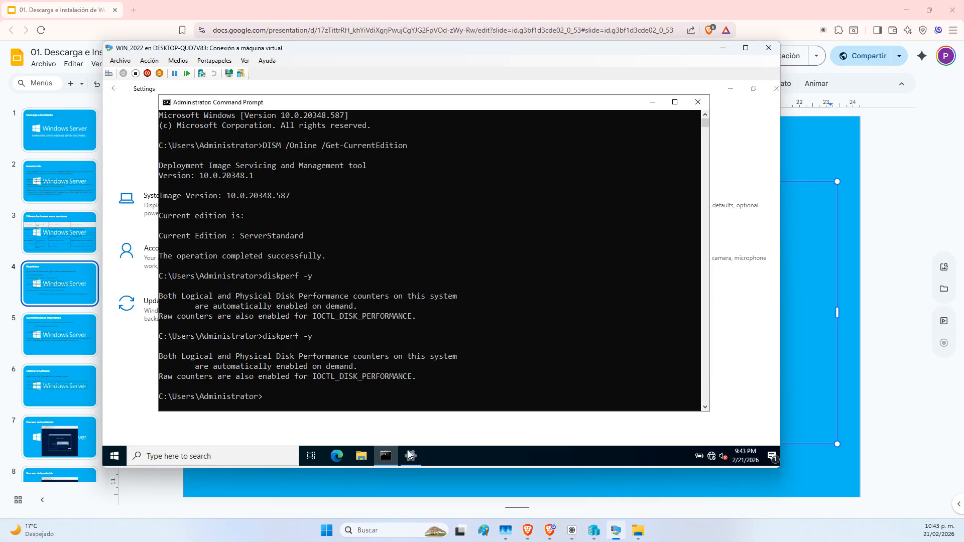
pyautogui.rightClick(454, 460)
pyautogui.click(479, 412)
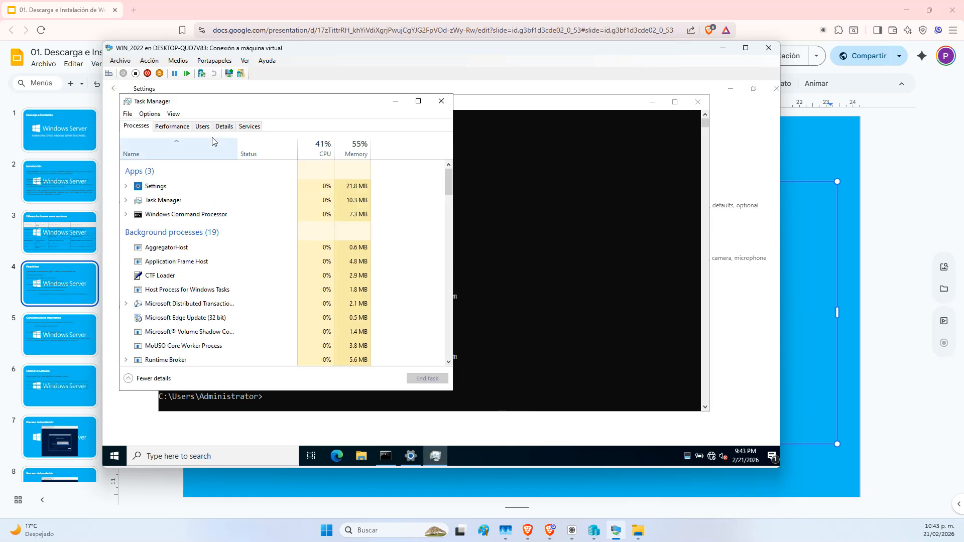
pyautogui.click(172, 126)
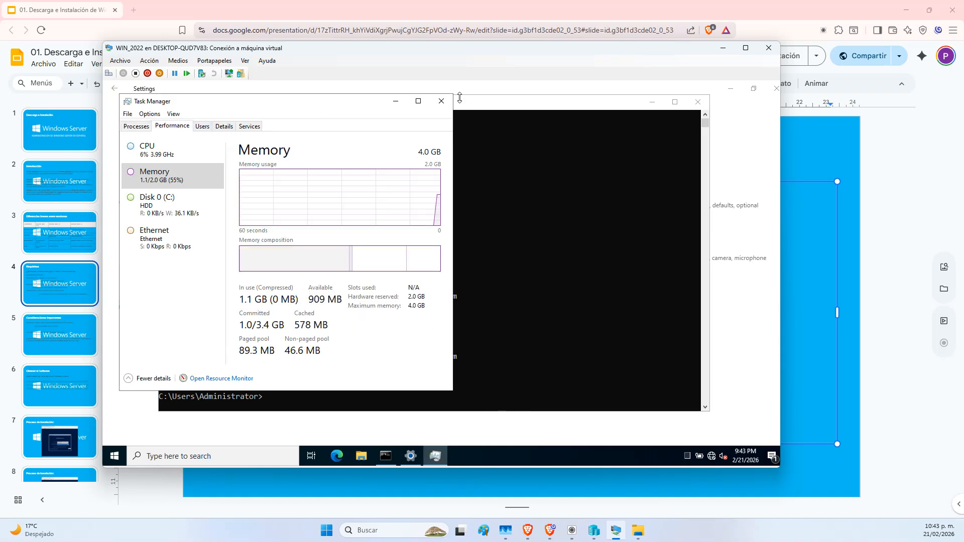
pyautogui.click(418, 103)
pyautogui.click(140, 185)
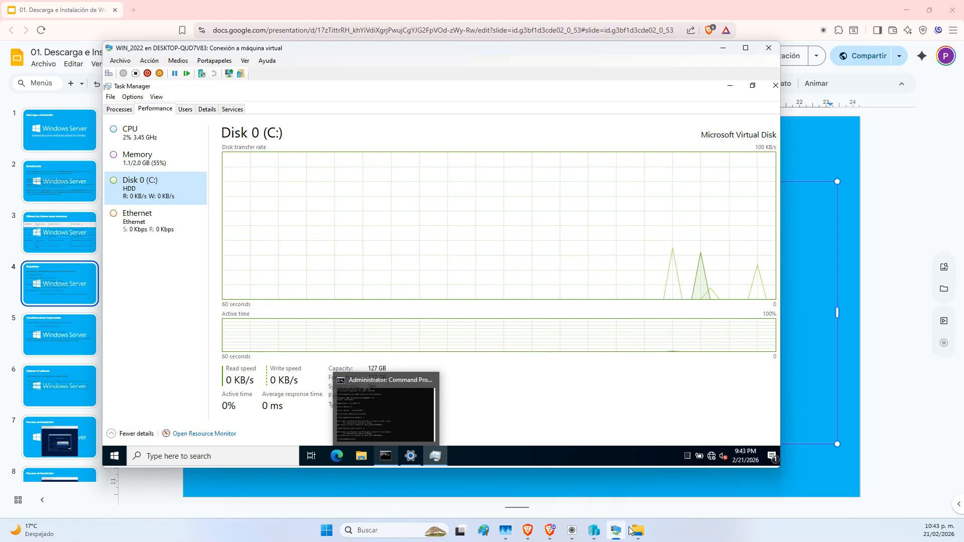
pyautogui.moveTo(639, 532)
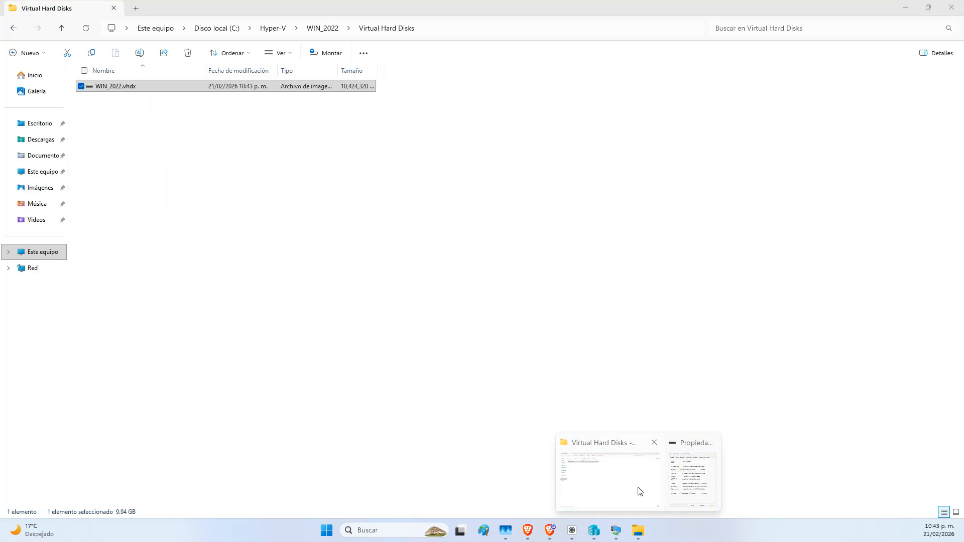
pyautogui.click(638, 488)
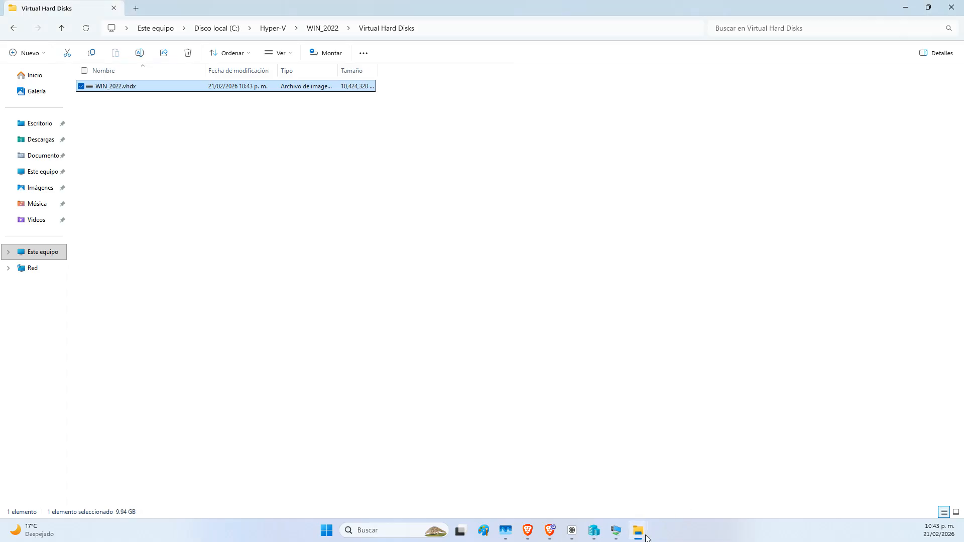
# Bring up WIN_2022.vhdx's 9.94 GB properties, then switch back to the Google Slides presentation
pyautogui.moveTo(640, 531)
pyautogui.click(699, 500)
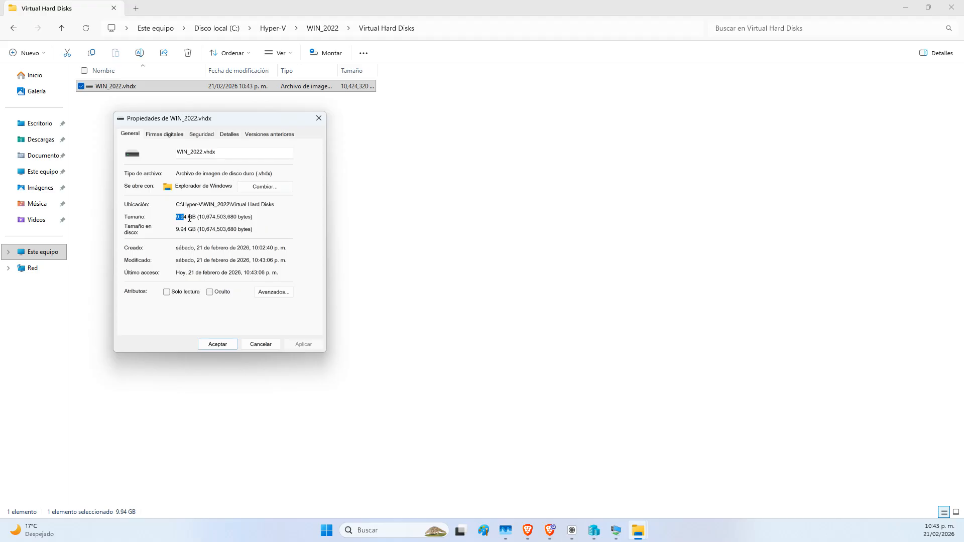
pyautogui.click(551, 529)
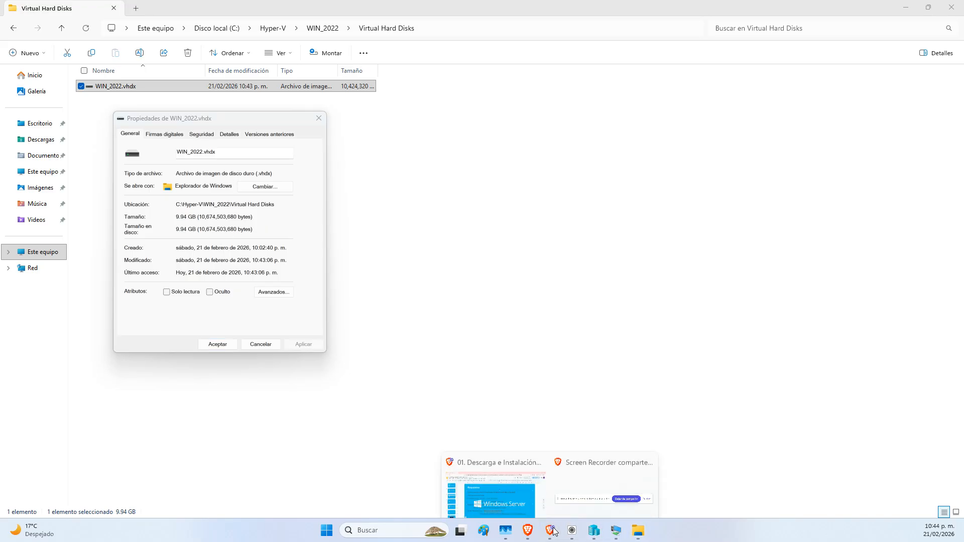
pyautogui.click(519, 496)
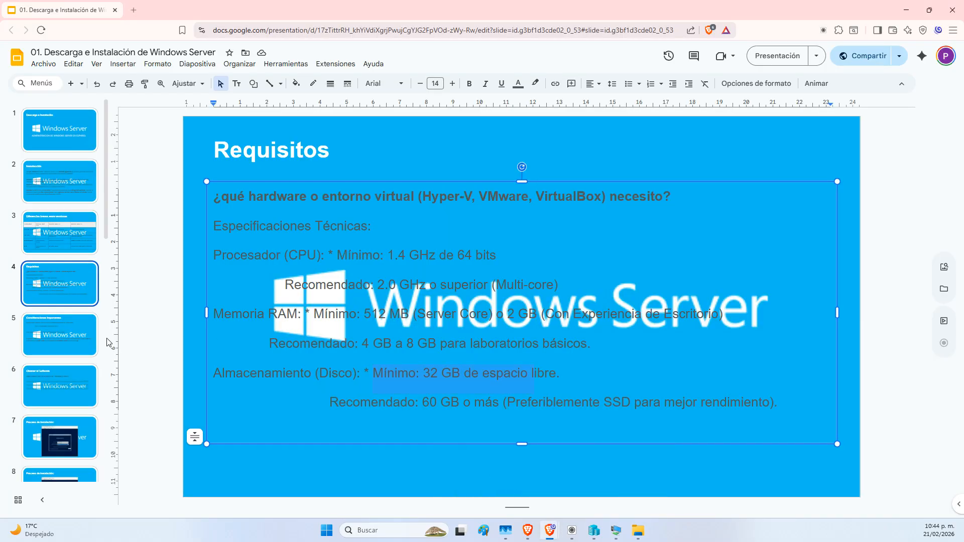
# On the Consideraciones Importantes slide, select 'Credential Guard', then return to the VM window
pyautogui.click(56, 337)
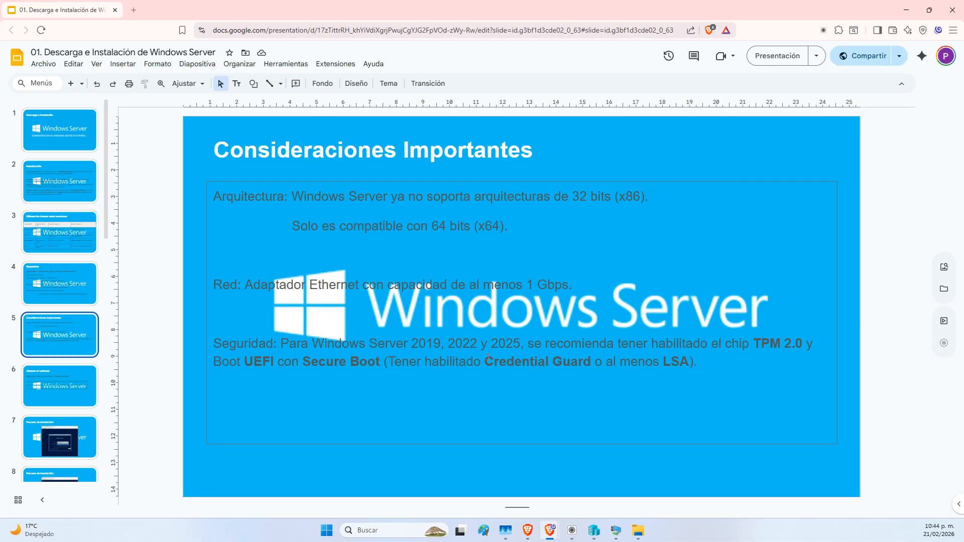
pyautogui.moveTo(485, 362); pyautogui.dragTo(590, 361)
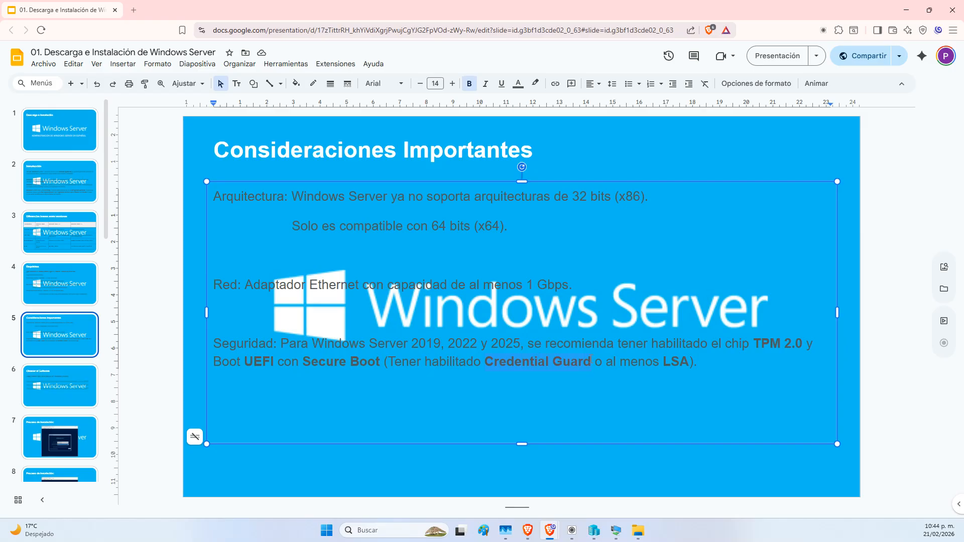
pyautogui.moveTo(617, 531)
pyautogui.click(632, 479)
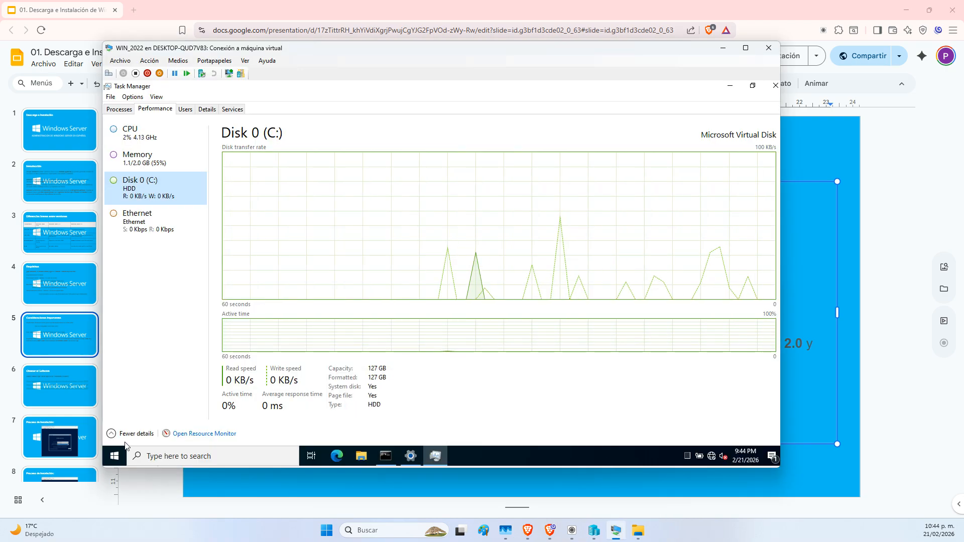
# Launch System Information via a 'msin' search and point out Virtualization-based security as Not enabled
pyautogui.click(115, 456)
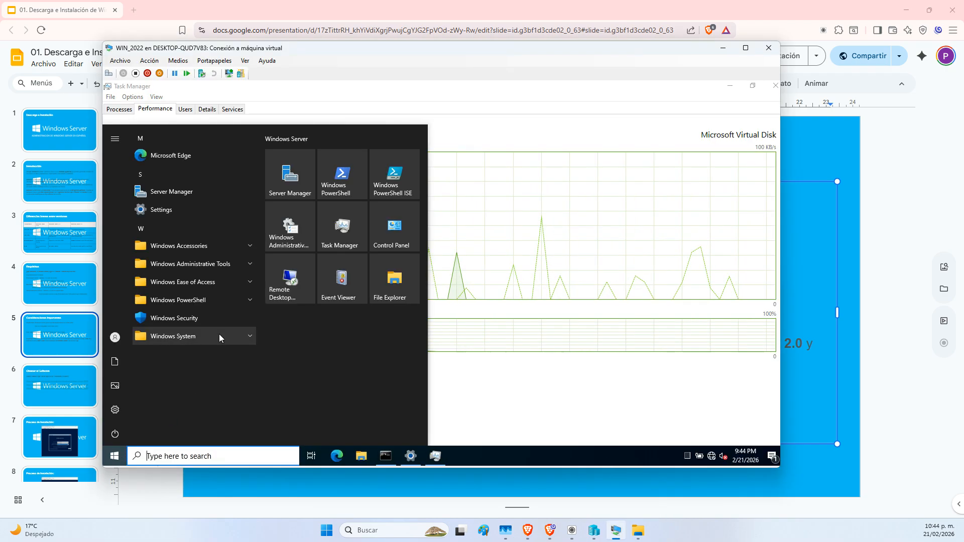
pyautogui.write('msin')
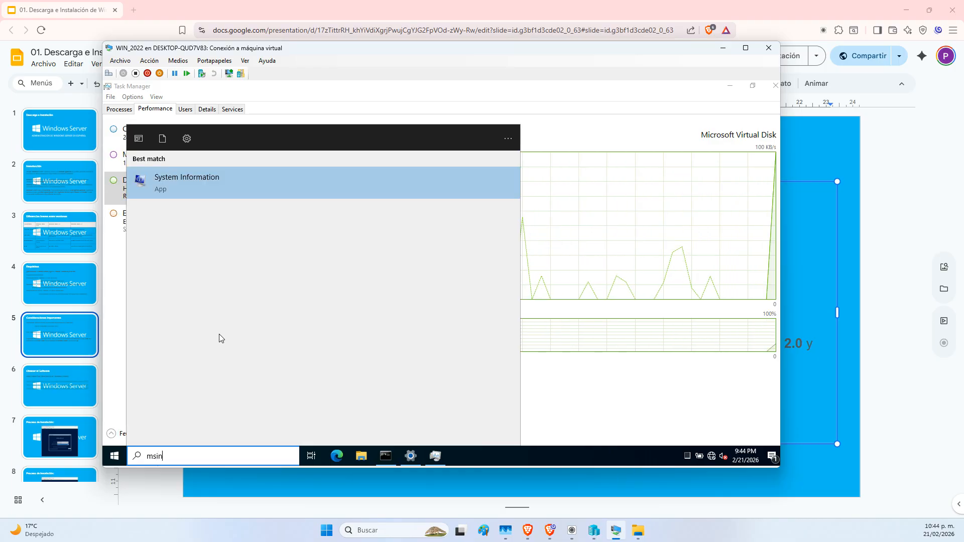
pyautogui.click(206, 193)
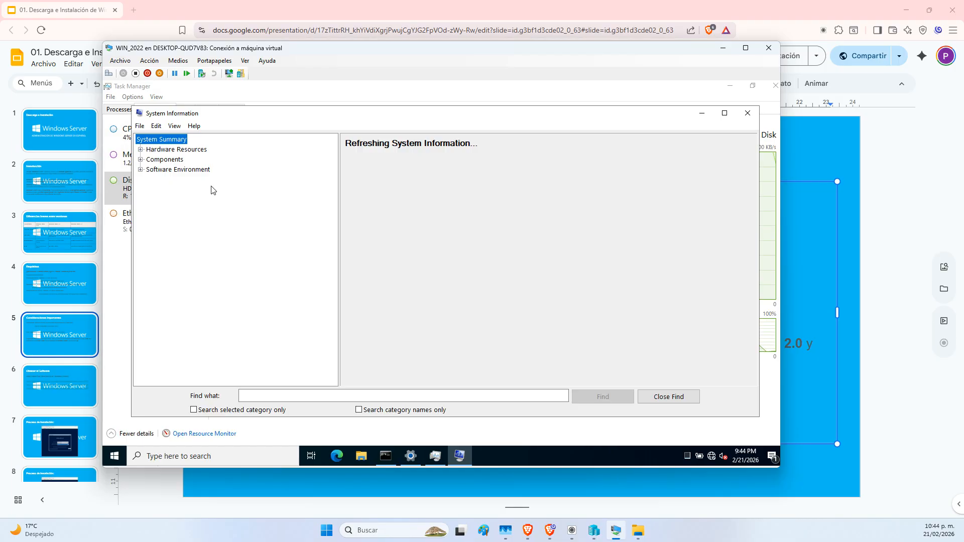
pyautogui.scroll(-4, 499, 285)
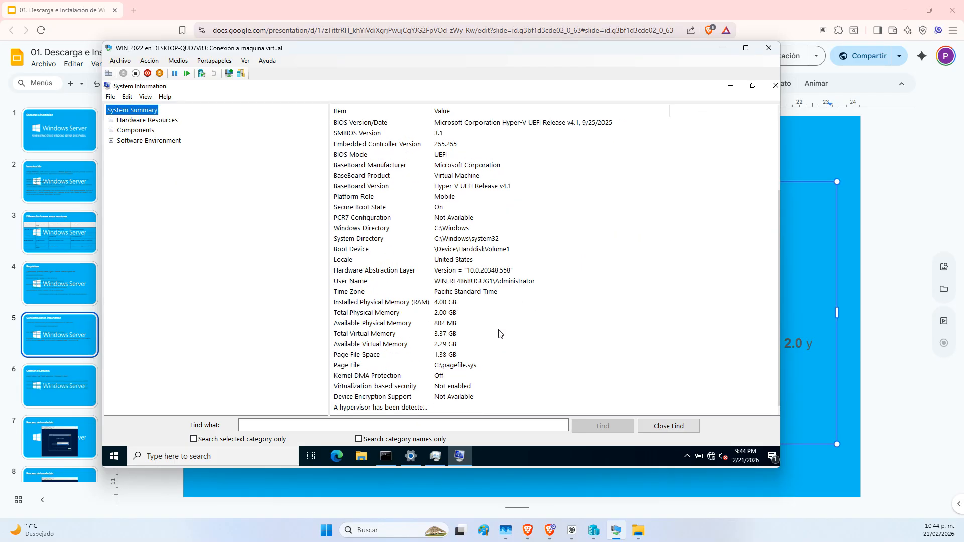
pyautogui.click(447, 388)
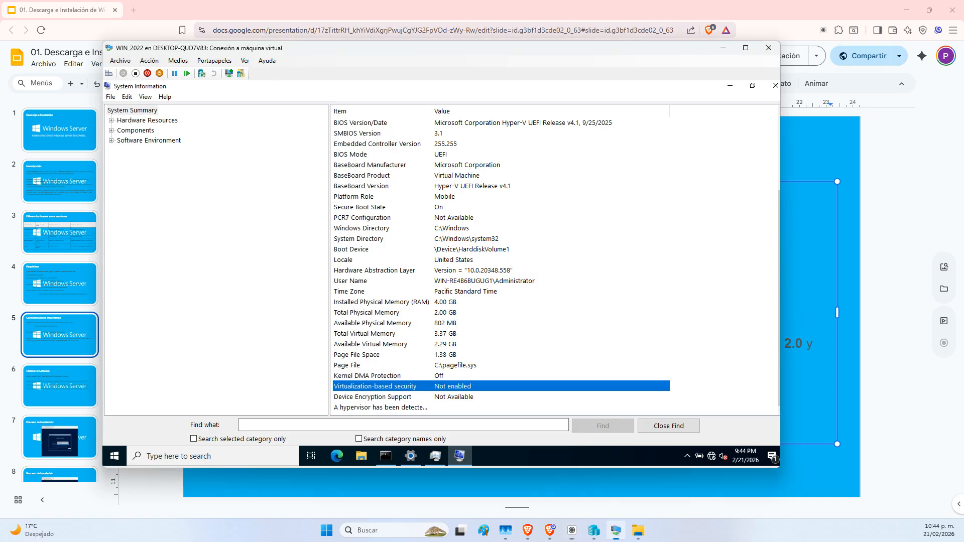
# Release the VM's keyboard focus and close System Information
pyautogui.hotkey('alt', 'Tab')
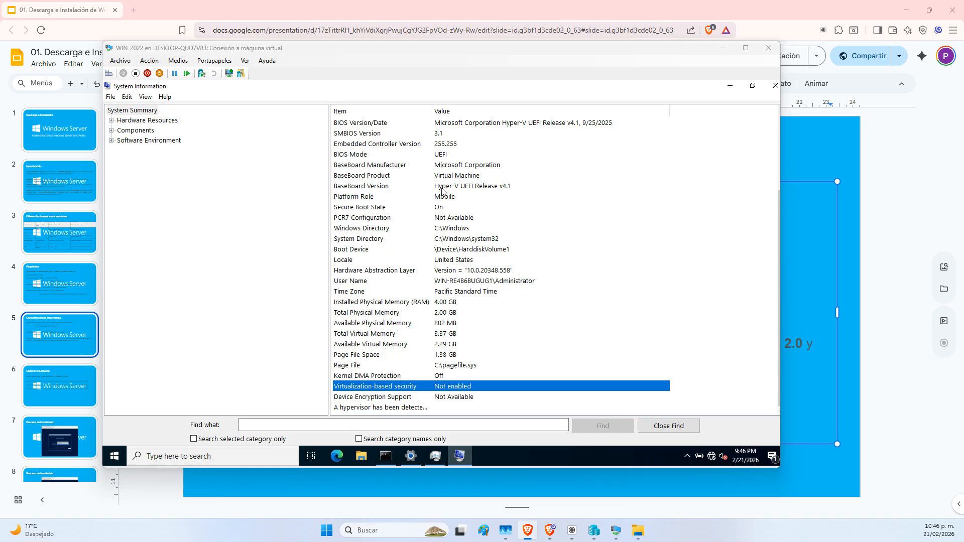
pyautogui.click(774, 88)
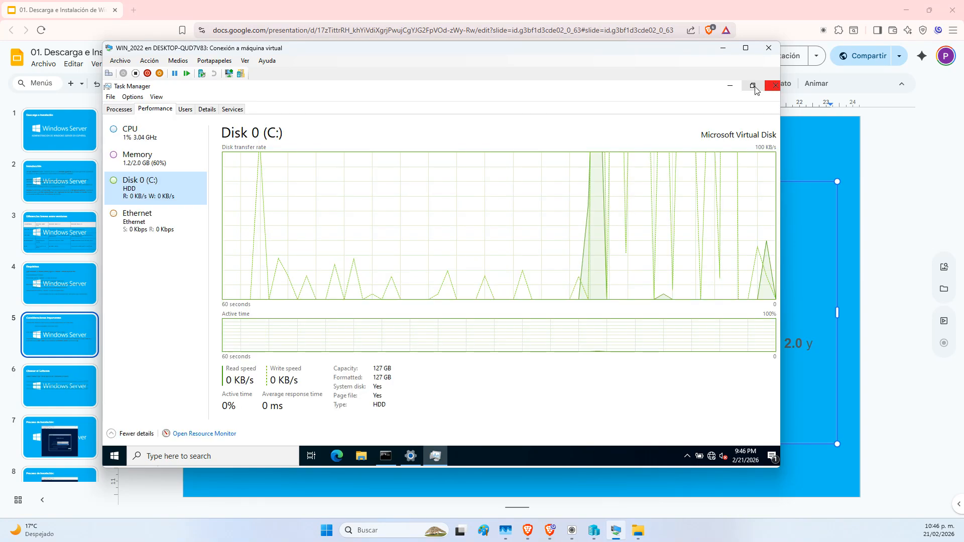
# Close the VM's Task Manager and launch an administrator PowerShell on the host, then minimize it
pyautogui.click(768, 90)
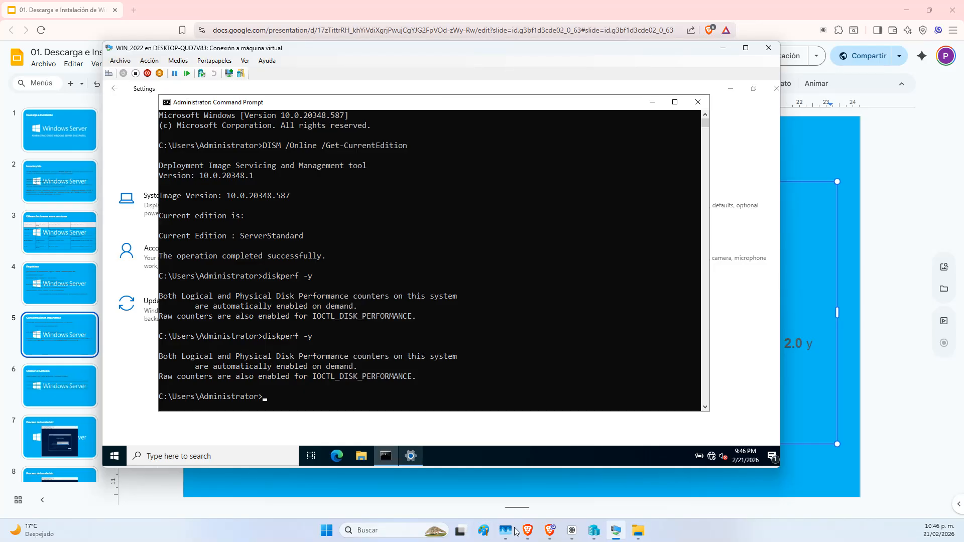
pyautogui.click(327, 530)
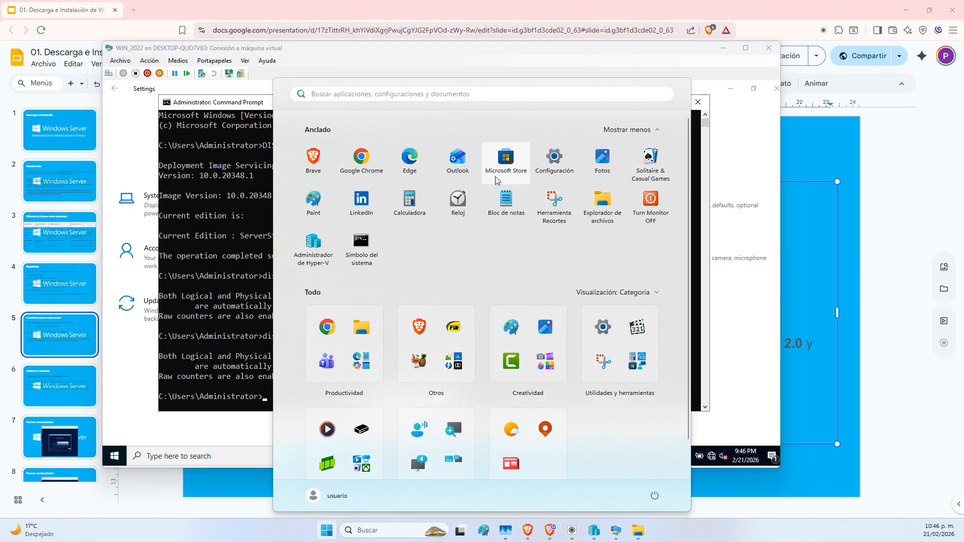
pyautogui.write('po')
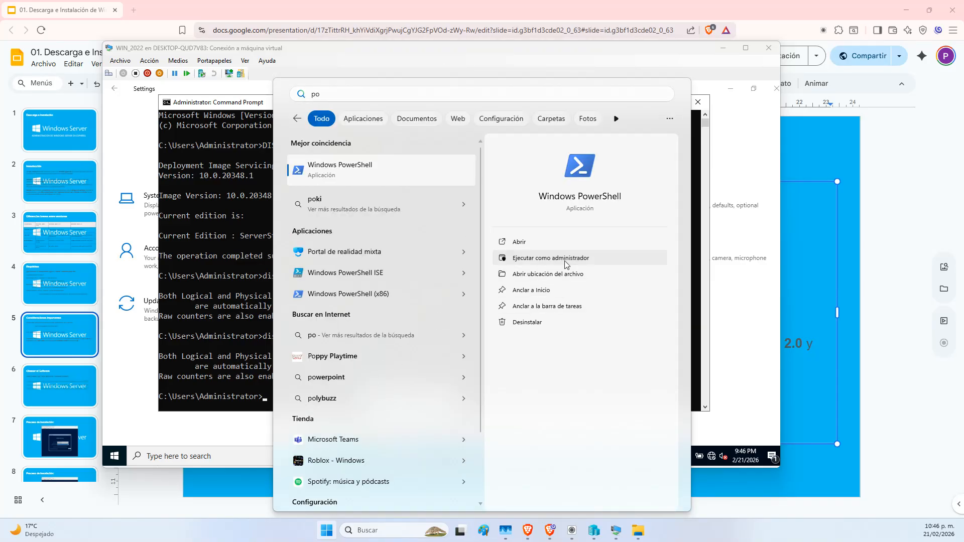
pyautogui.click(565, 263)
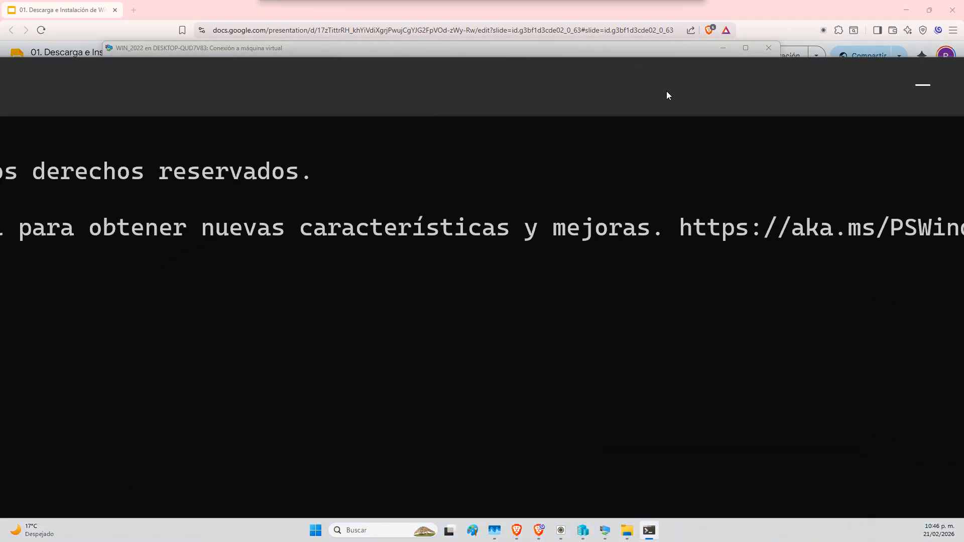
pyautogui.doubleClick(667, 91)
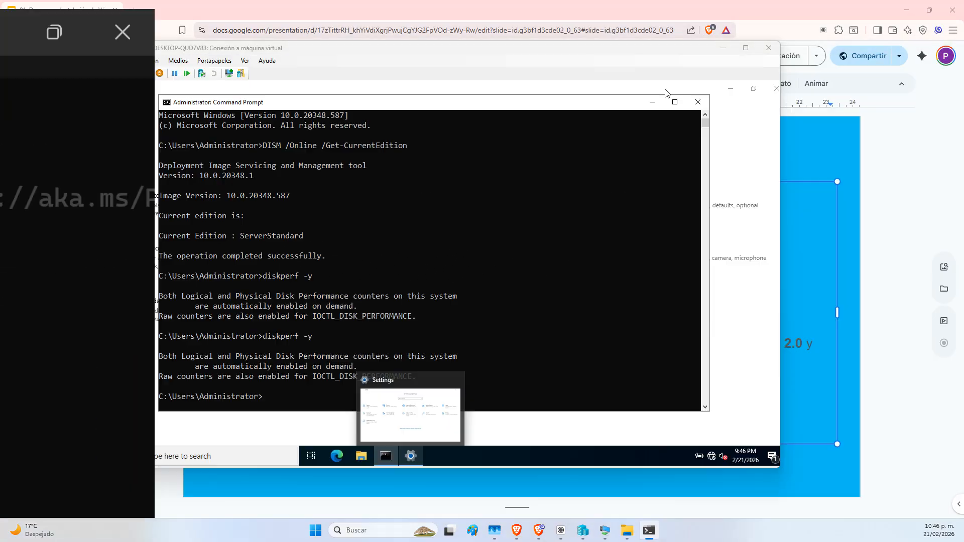
pyautogui.moveTo(471, 539); pyautogui.dragTo(662, 2)
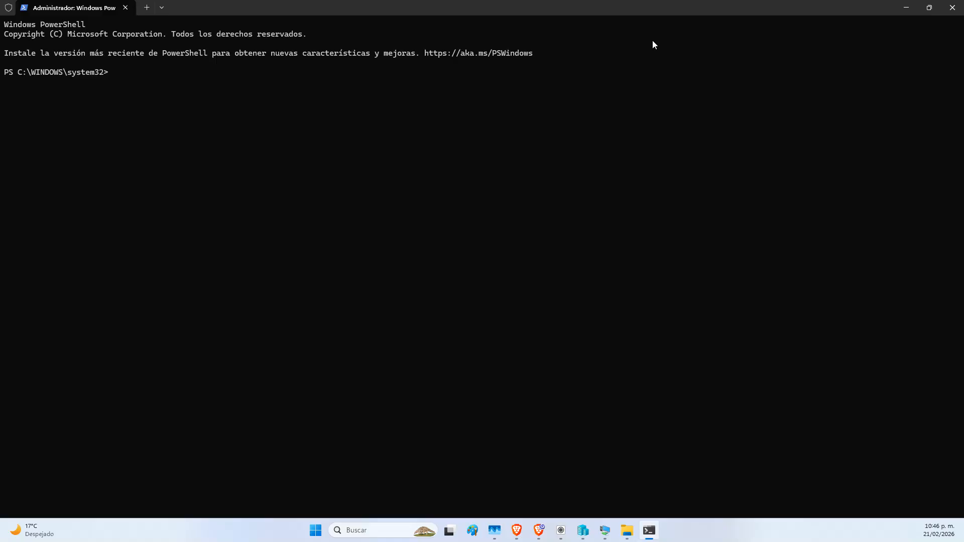
pyautogui.click(906, 7)
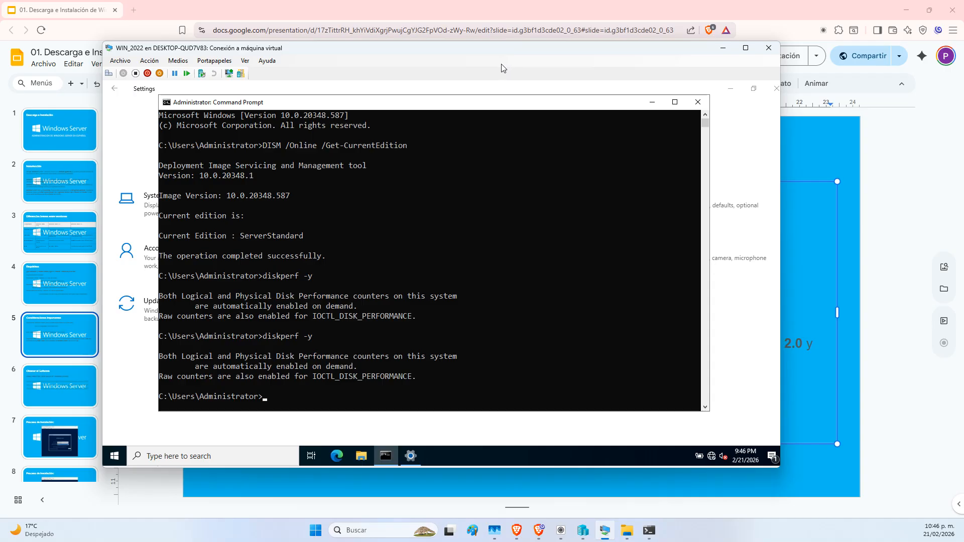
# Close the VM's Command Prompt and Settings, then launch System Information, maximize it and minimize it
pyautogui.click(697, 102)
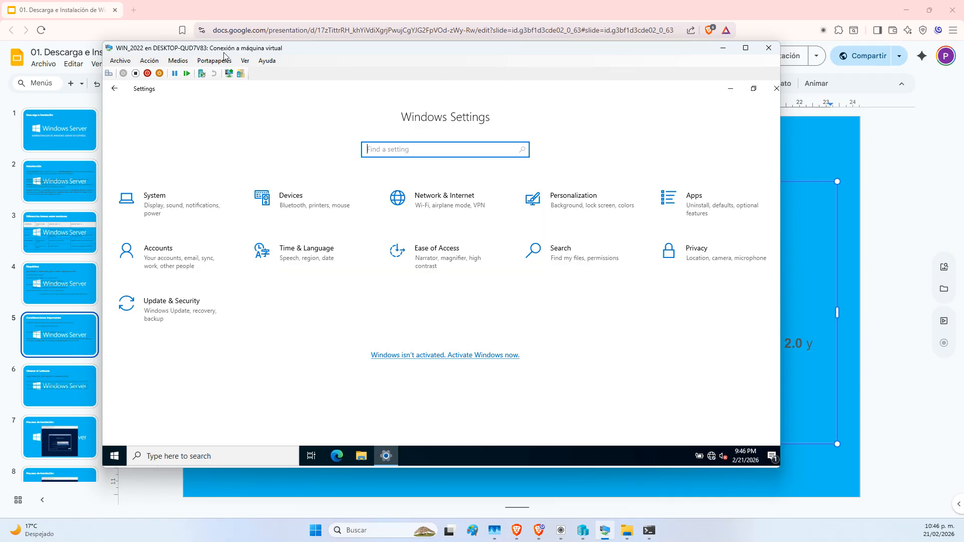
pyautogui.click(776, 89)
pyautogui.click(114, 455)
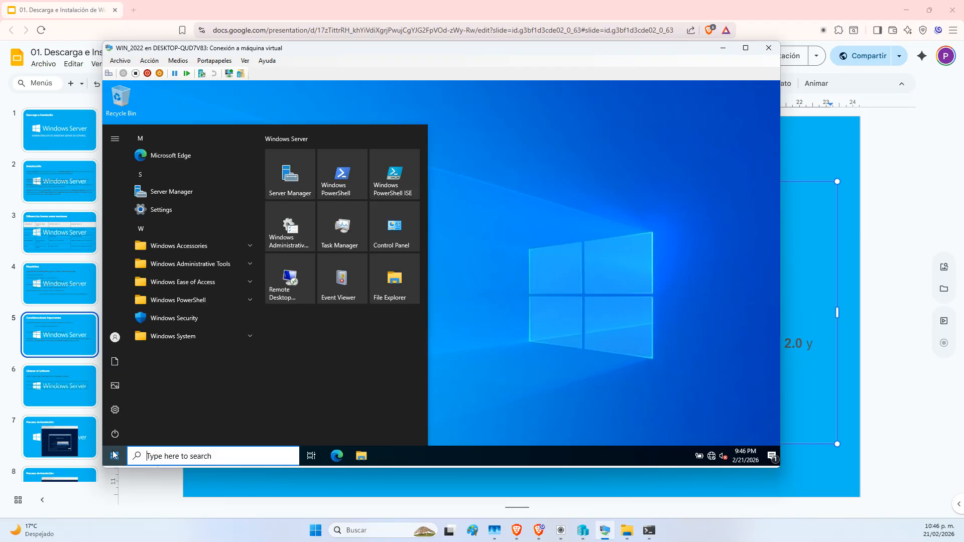
pyautogui.write('m')
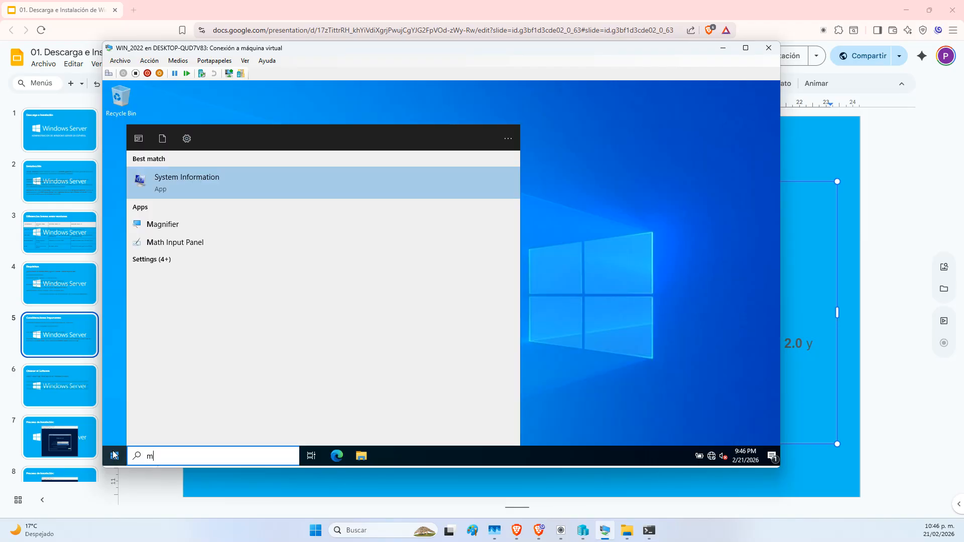
pyautogui.click(188, 191)
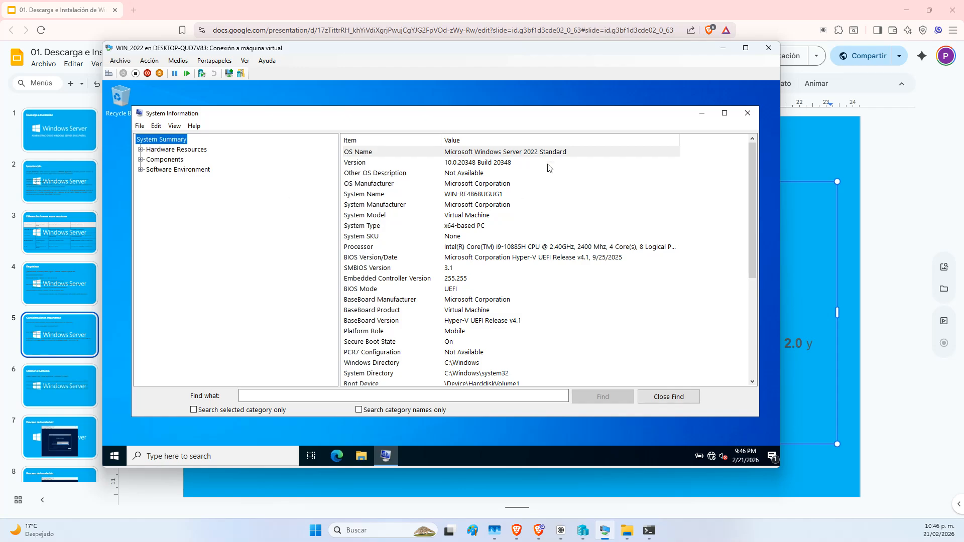
pyautogui.click(725, 113)
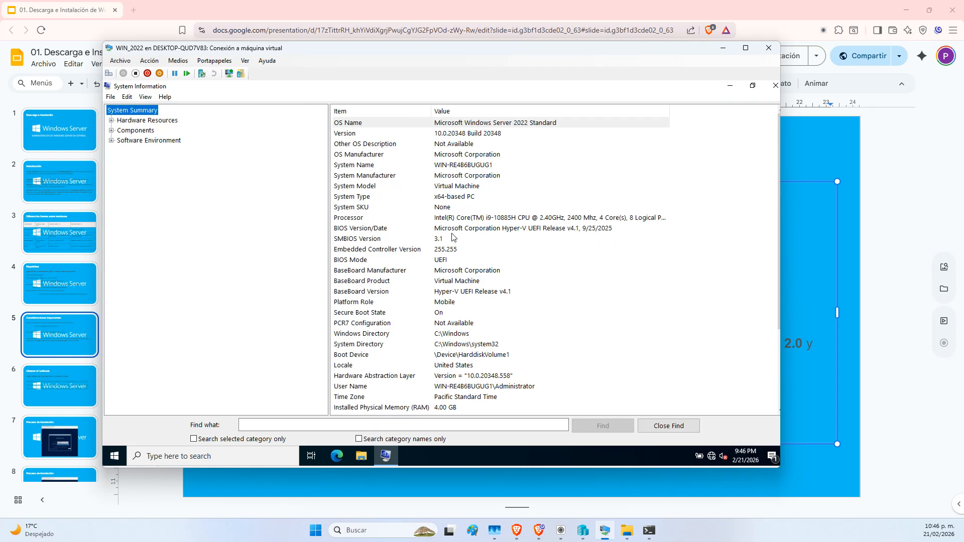
pyautogui.click(731, 87)
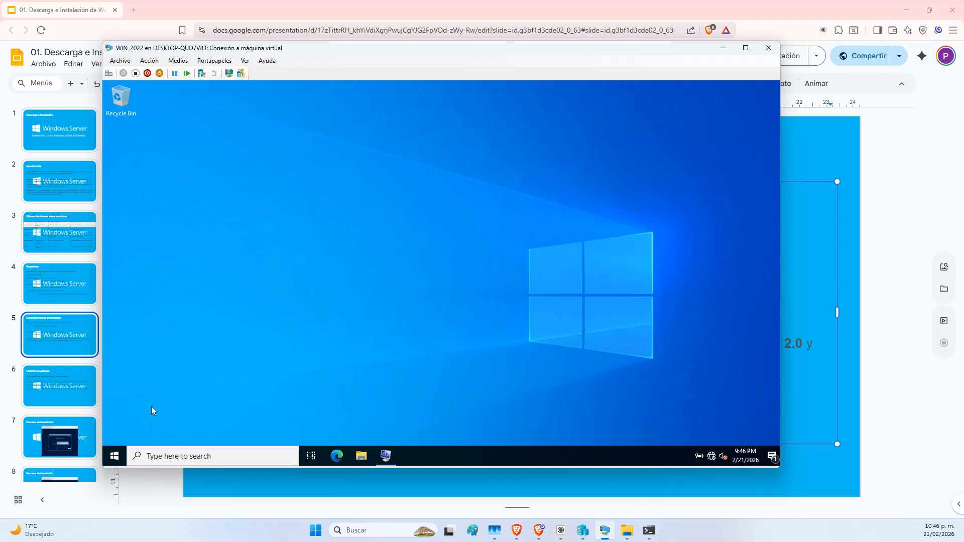
# Open Device Manager maximized, expand Security devices to show Trusted Platform Module 2.0, then minimize it
pyautogui.rightClick(111, 462)
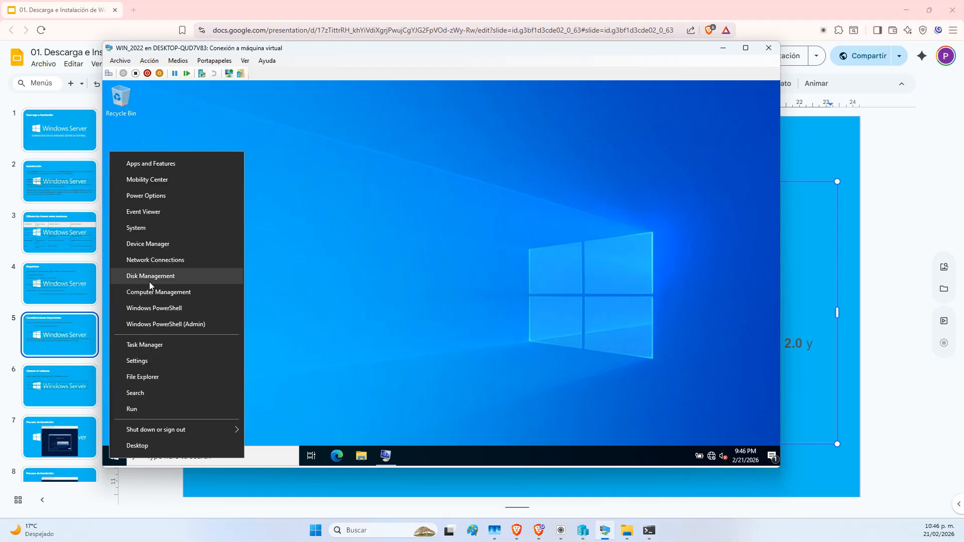
pyautogui.click(158, 248)
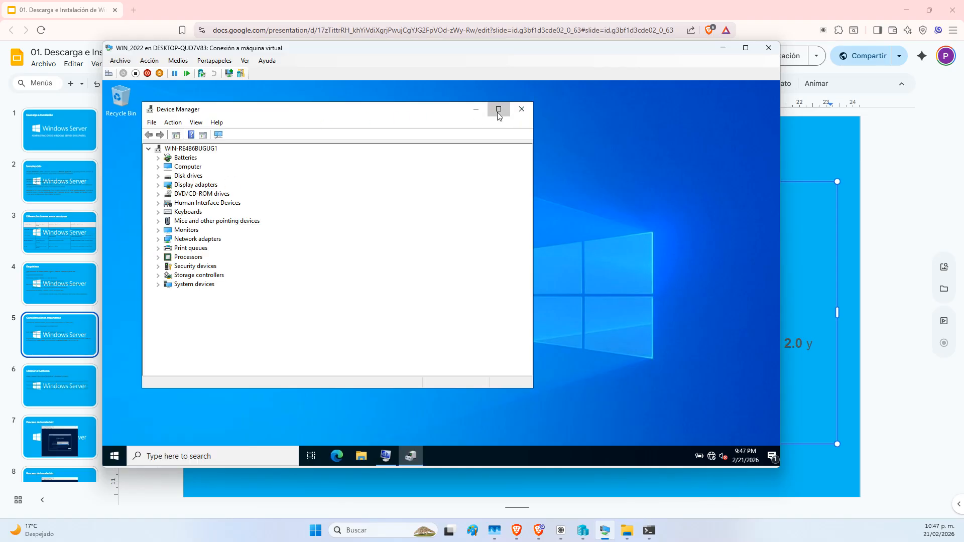
pyautogui.click(498, 109)
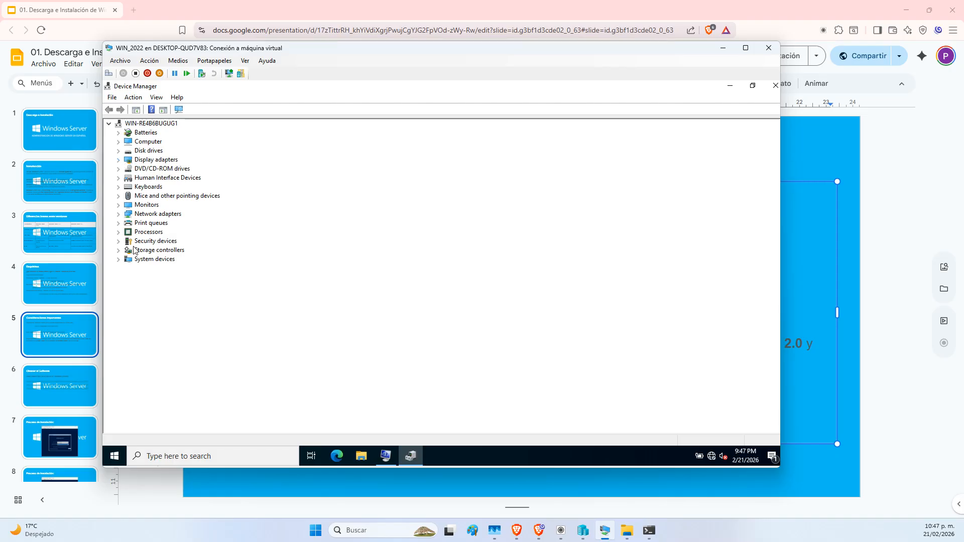
pyautogui.click(119, 242)
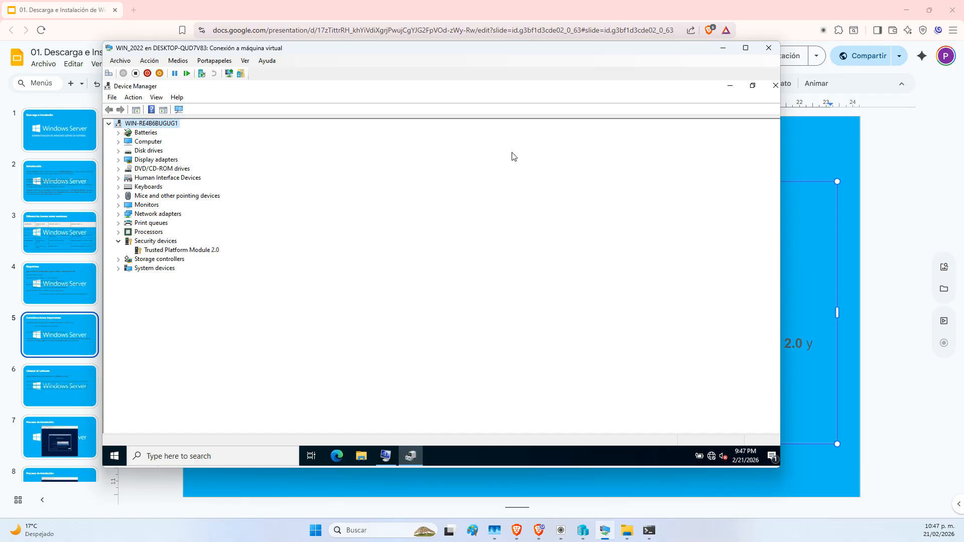
pyautogui.click(732, 86)
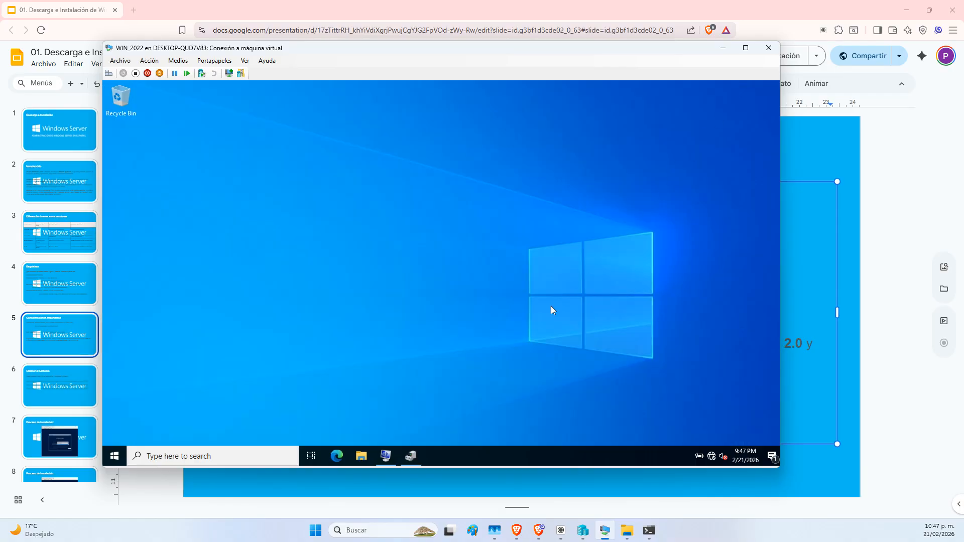
# Restore System Information, widen the Item/Value list, and inspect the BaseBoard Version and Product rows
pyautogui.click(387, 456)
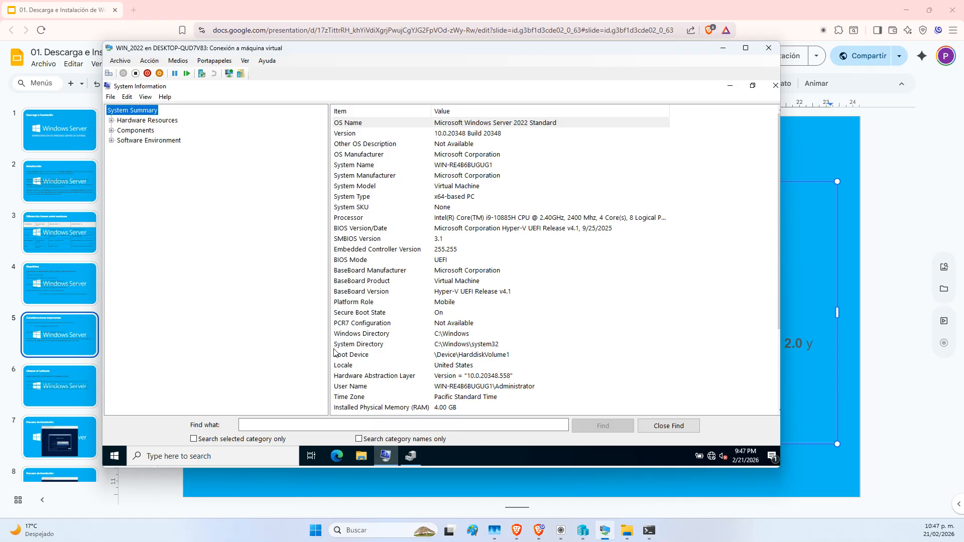
pyautogui.moveTo(329, 338); pyautogui.dragTo(229, 339)
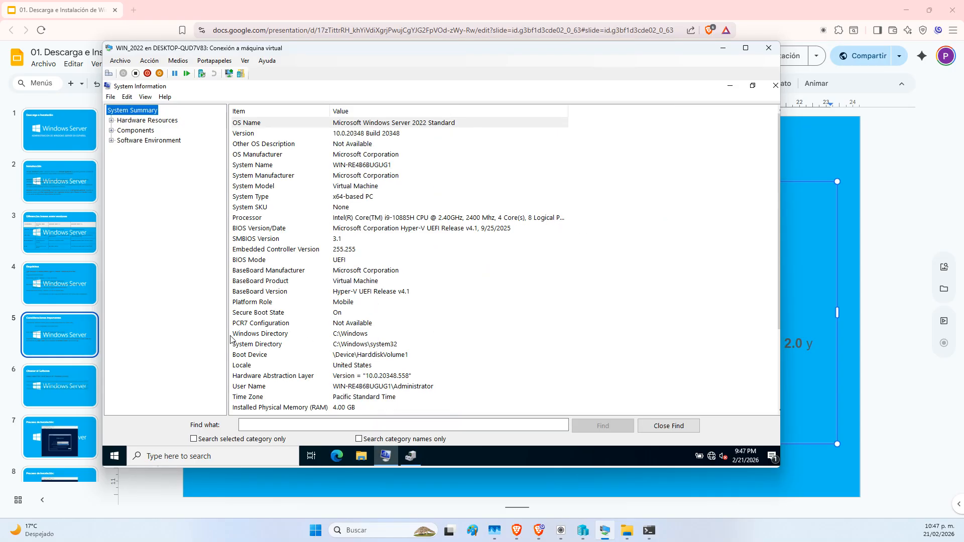
pyautogui.click(366, 295)
pyautogui.click(365, 282)
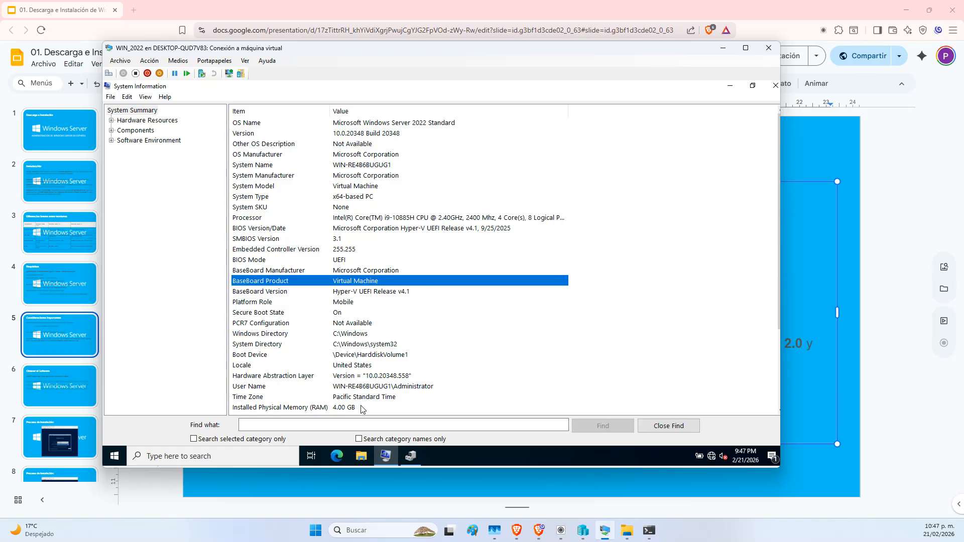
# Find the Virtualization-based security entry, then highlight the TPM and UEFI requirement text in Slides
pyautogui.scroll(-3, 365, 387)
pyautogui.click(310, 388)
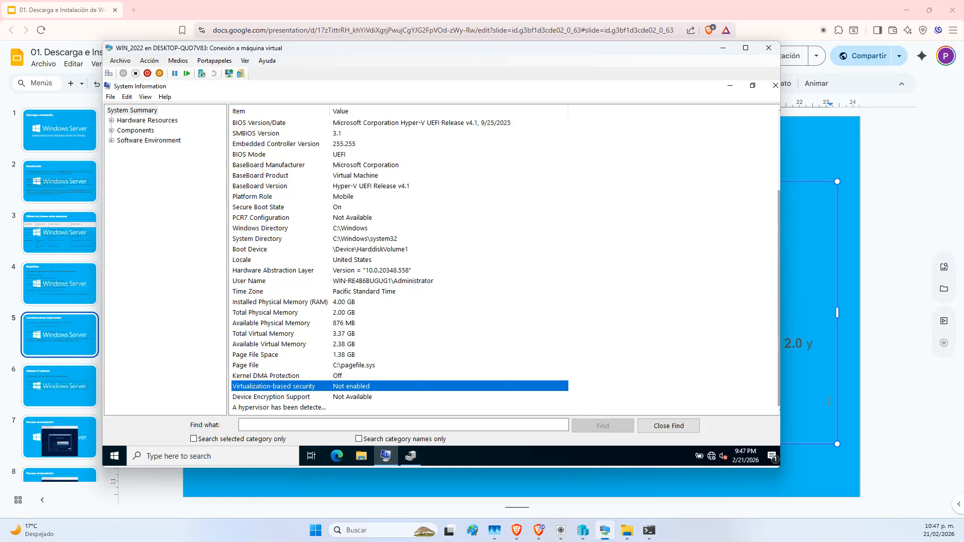
pyautogui.click(827, 483)
pyautogui.moveTo(483, 361); pyautogui.dragTo(593, 352)
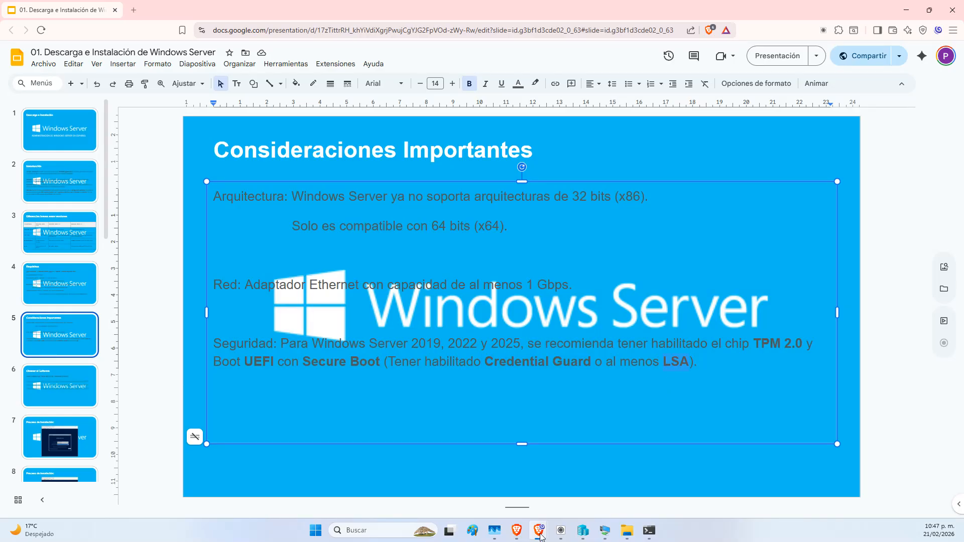
# Bring the VM window forward and minimize System Information
pyautogui.moveTo(539, 530)
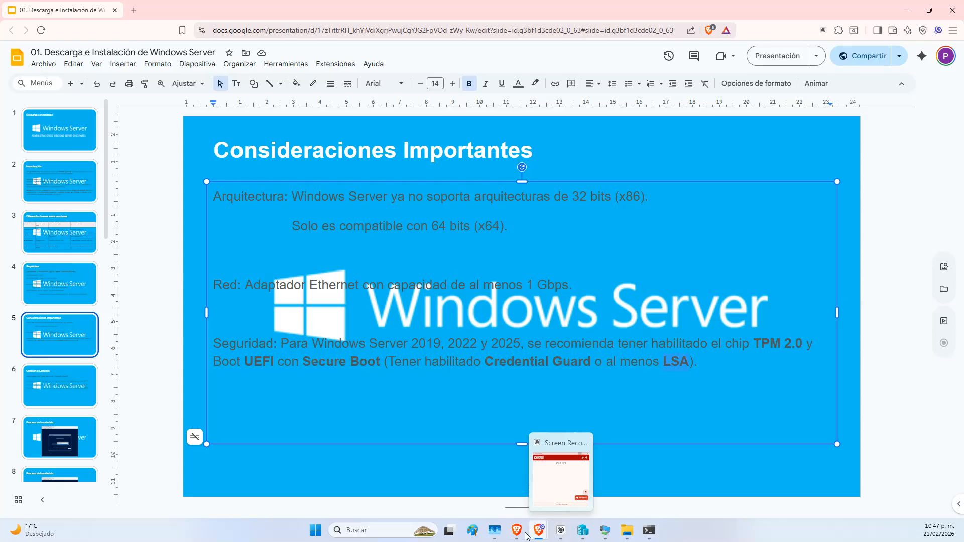
pyautogui.moveTo(483, 536)
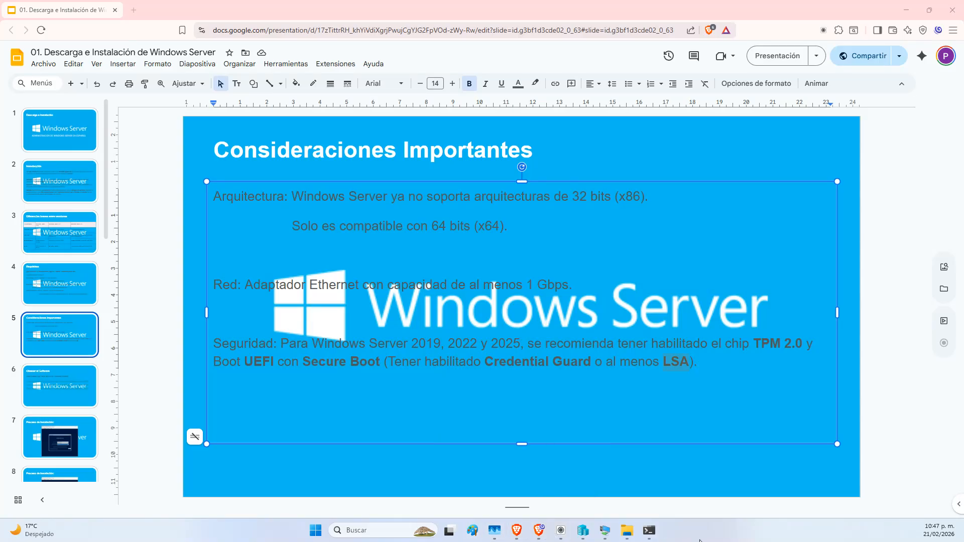
pyautogui.click(604, 530)
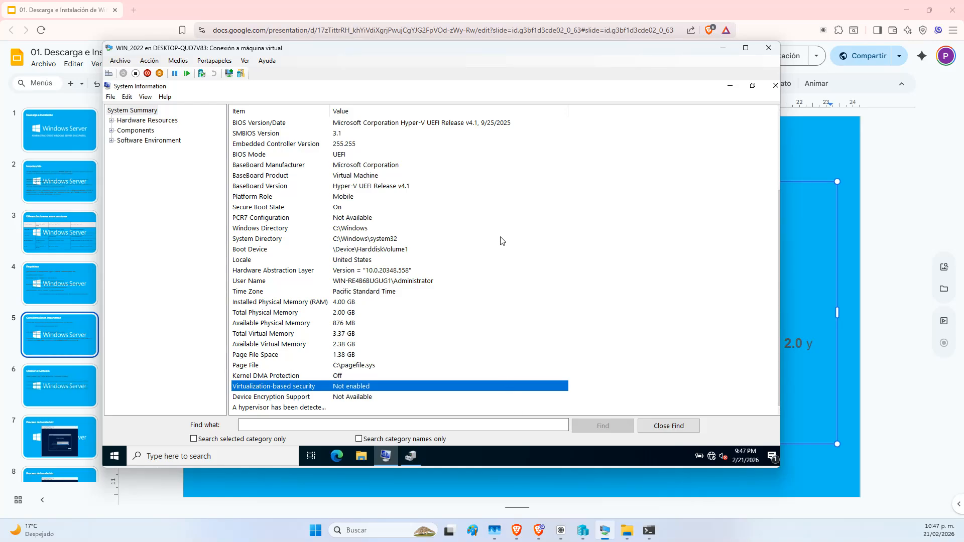
pyautogui.click(726, 89)
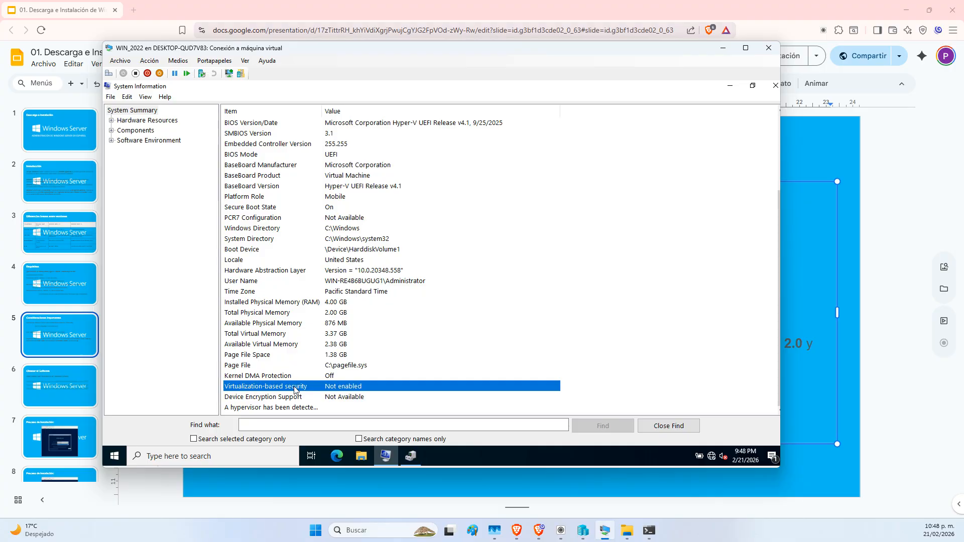
# Back in Google Slides, select the Seguridad paragraph mentioning LSA in the requirements text box
pyautogui.click(847, 478)
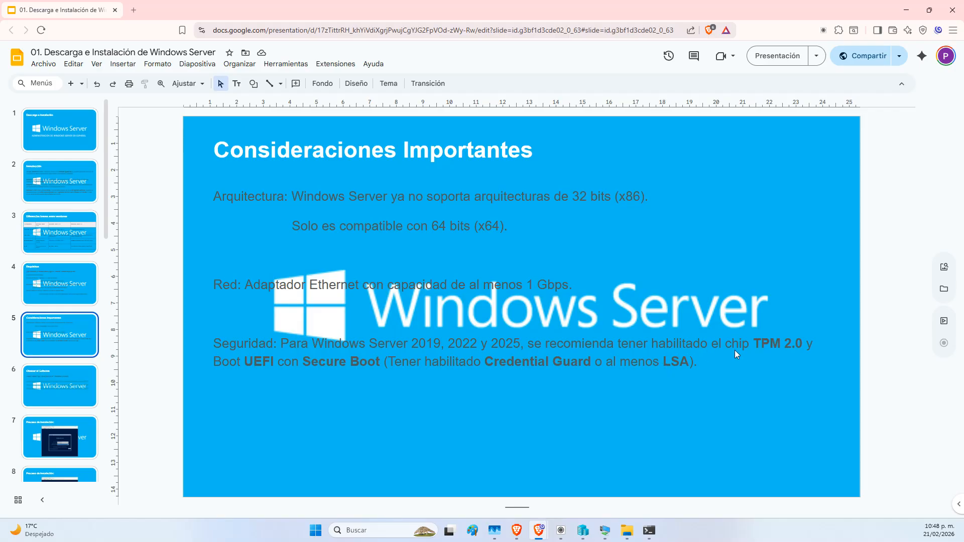
pyautogui.click(664, 361)
pyautogui.click(684, 362)
pyautogui.click(712, 362)
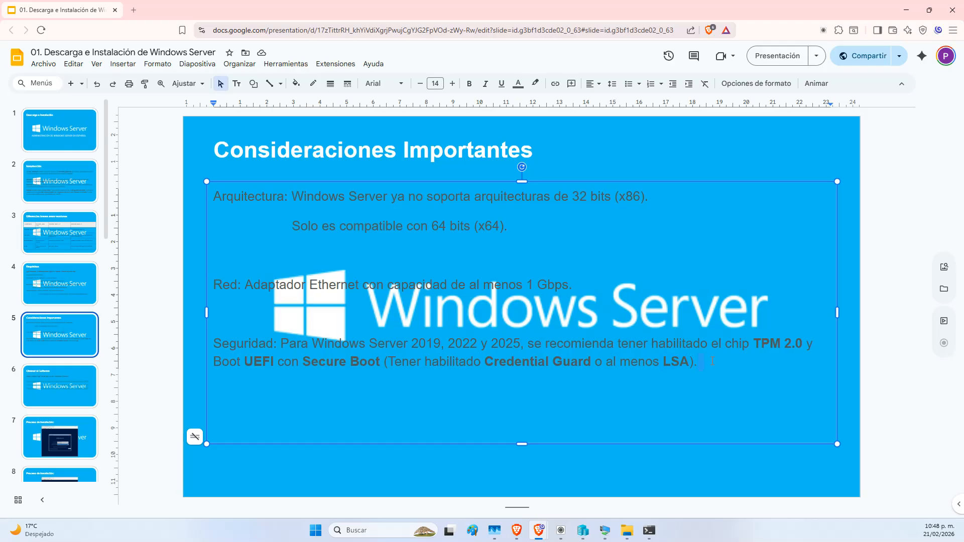
pyautogui.tripleClick(700, 361)
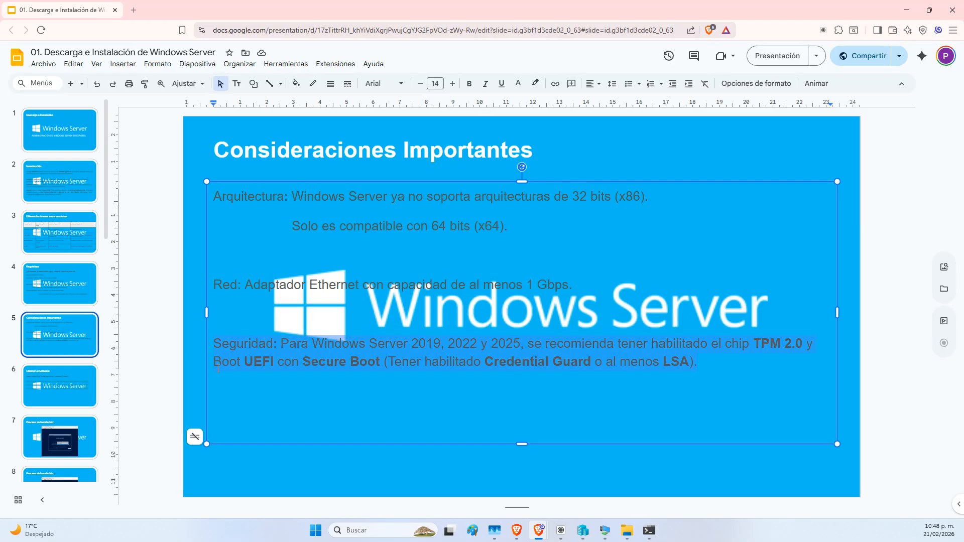
# Go to slide 6, Obtener el Software, and scroll through its ISO download links
pyautogui.click(74, 378)
pyautogui.scroll(-1, 73, 381)
pyautogui.scroll(-2, 71, 385)
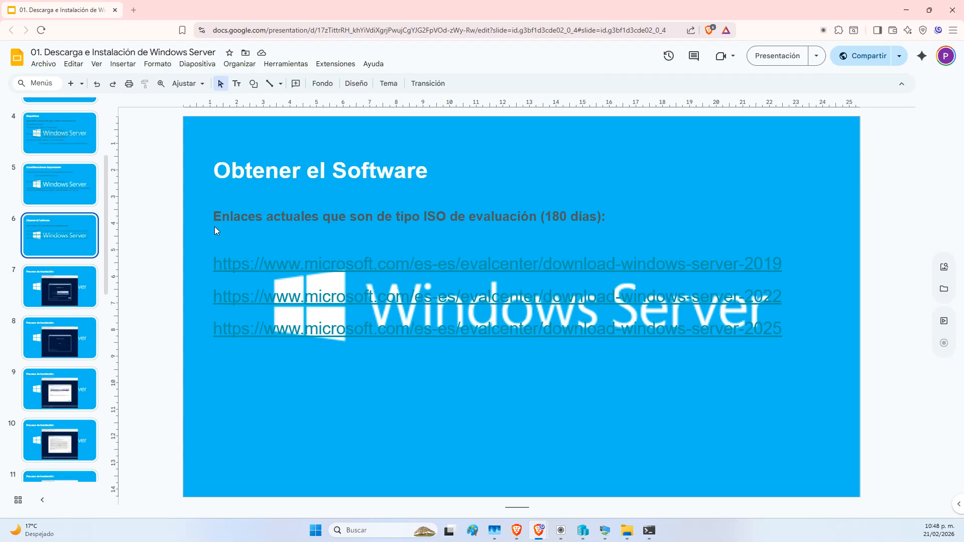
pyautogui.scroll(-3, 107, 412)
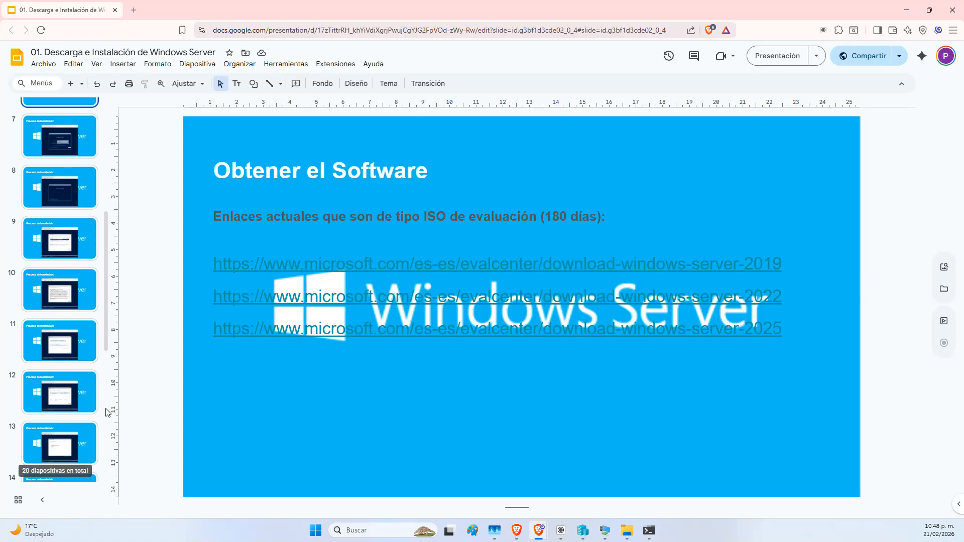